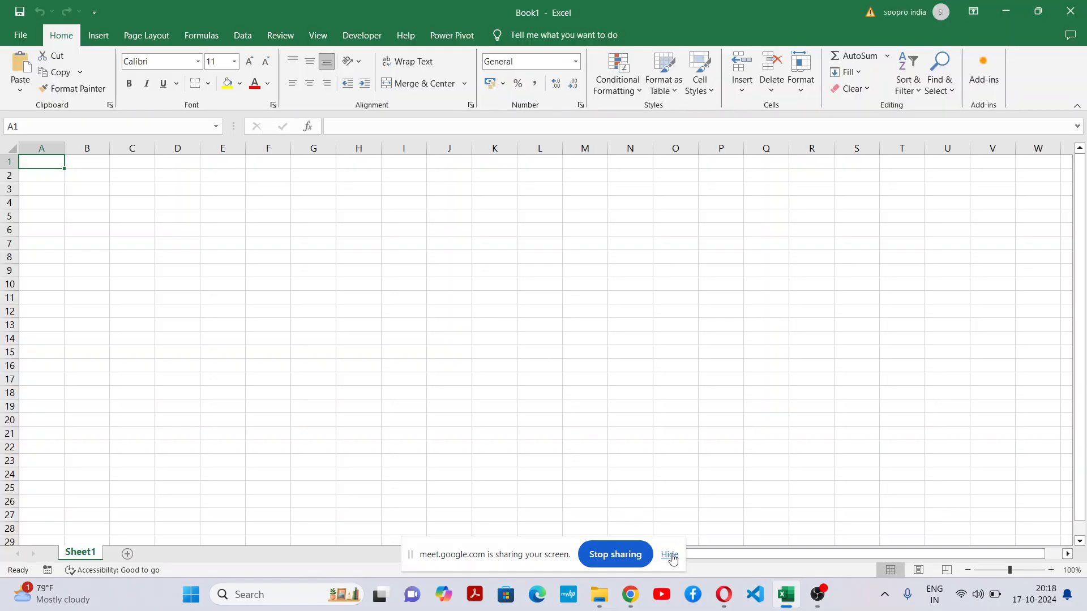
# Step: Hide the screen-sharing notification and set the worksheet zoom to 130%
pyautogui.click(668, 554)
pyautogui.click(1050, 570)
pyautogui.click(1051, 570)
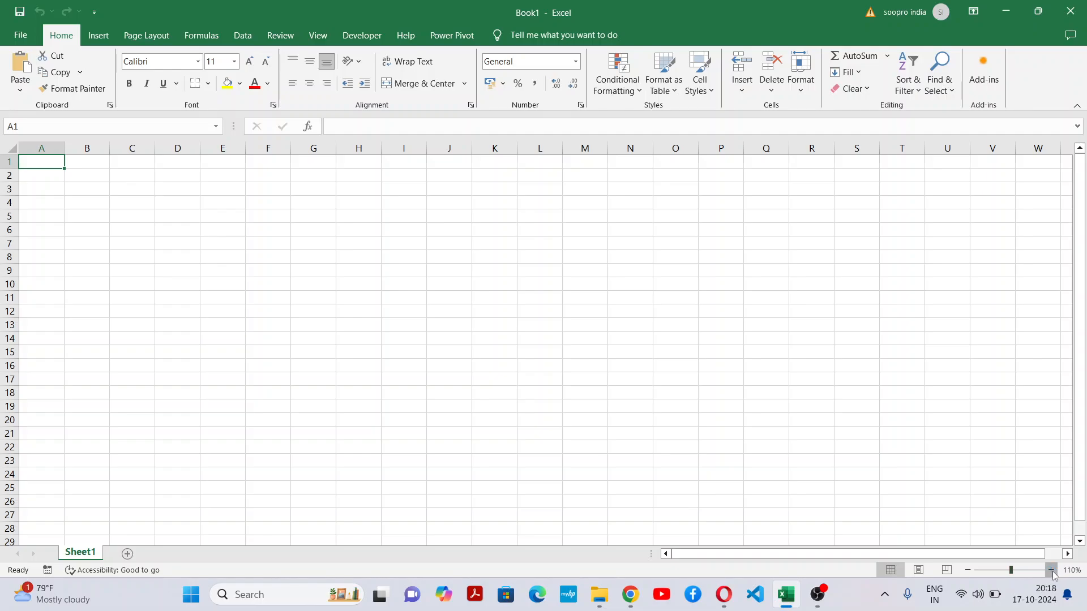
pyautogui.click(1051, 570)
pyautogui.click(454, 252)
pyautogui.click(605, 345)
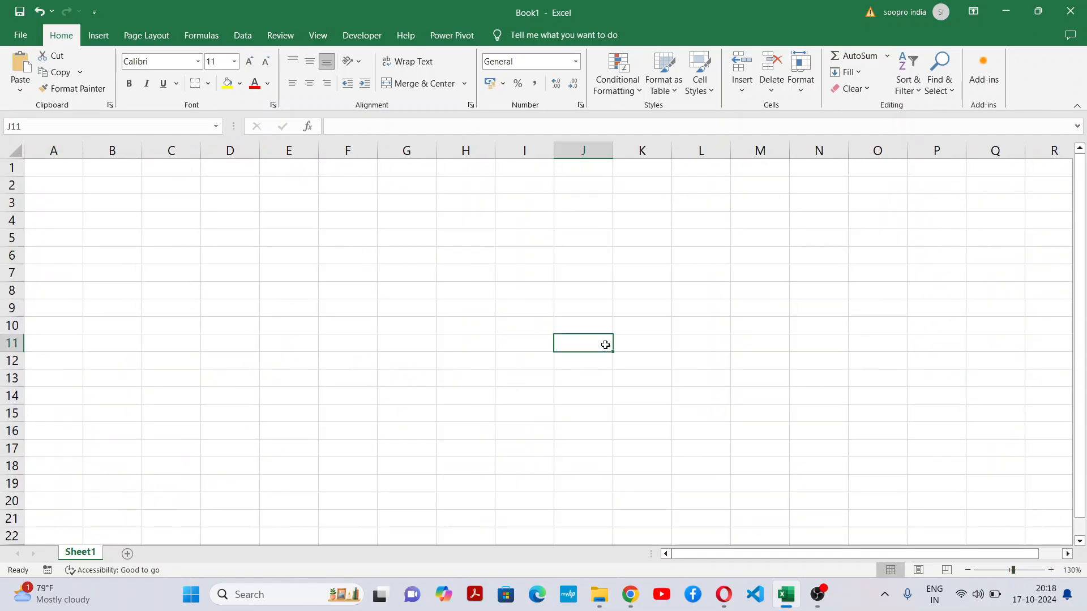
pyautogui.click(589, 150)
pyautogui.click(366, 150)
pyautogui.click(544, 150)
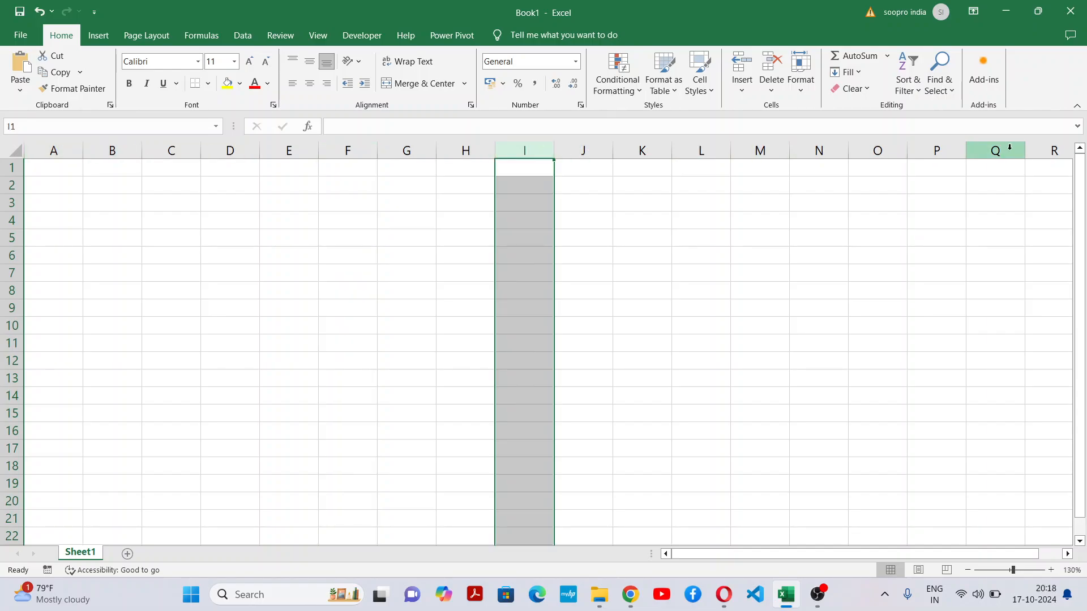
pyautogui.click(71, 216)
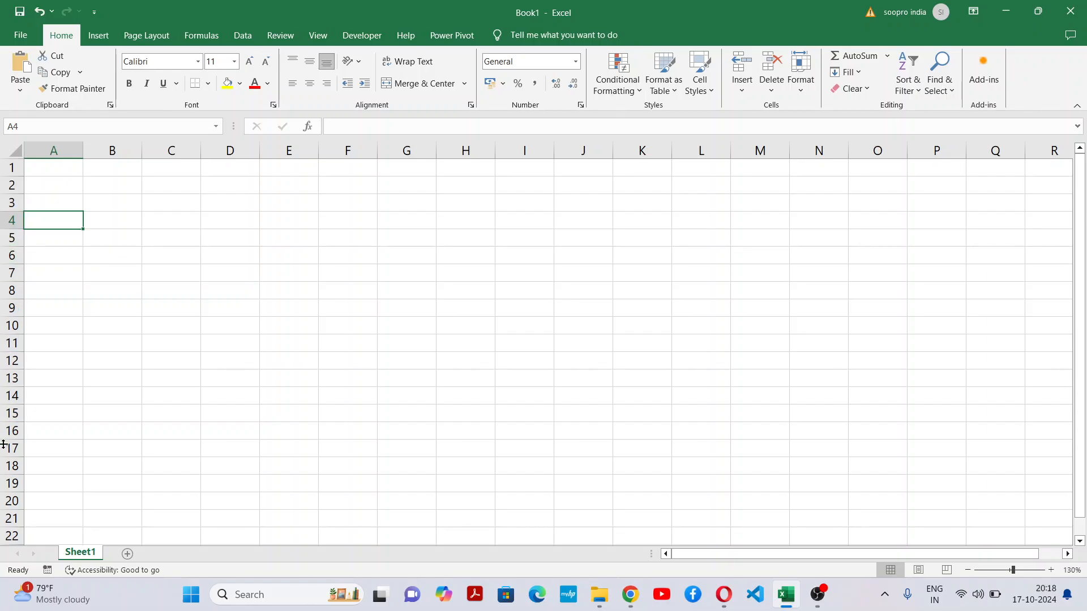
pyautogui.click(309, 383)
pyautogui.click(304, 334)
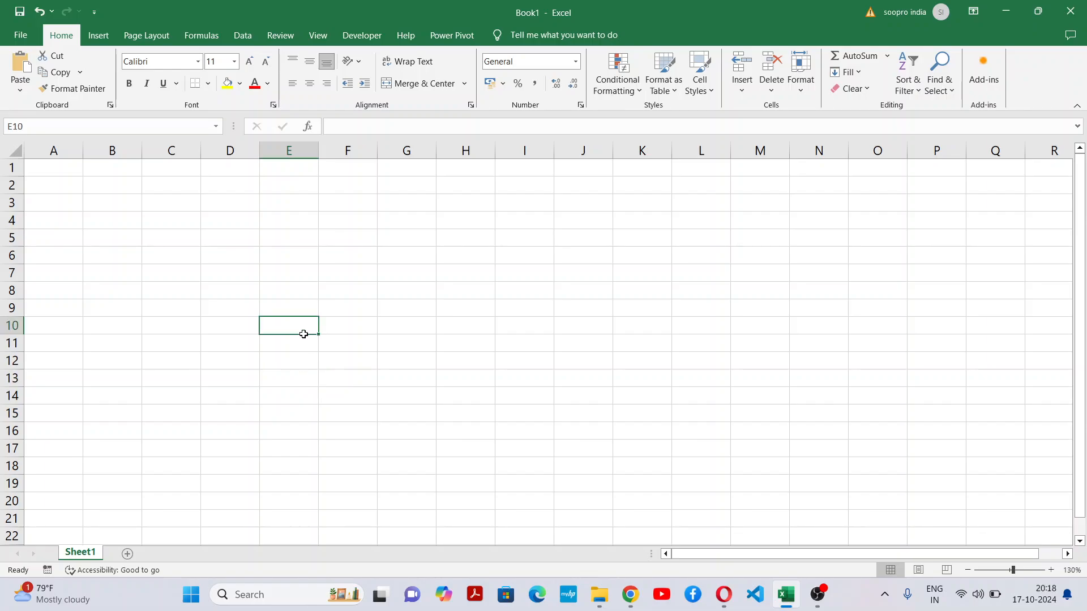
pyautogui.click(428, 330)
pyautogui.click(797, 330)
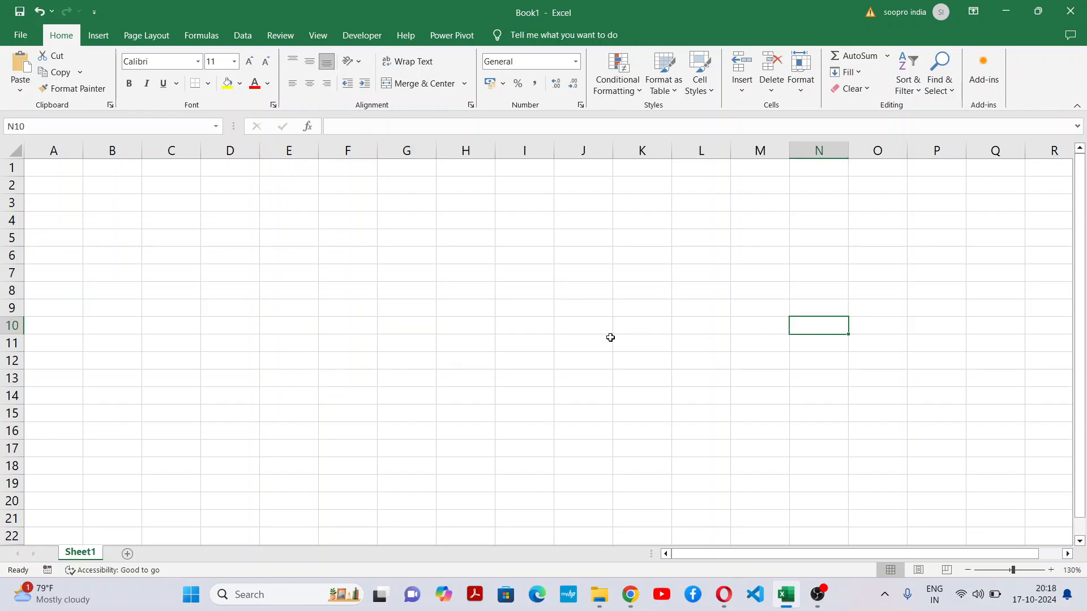
pyautogui.click(367, 338)
pyautogui.click(589, 314)
pyautogui.click(689, 337)
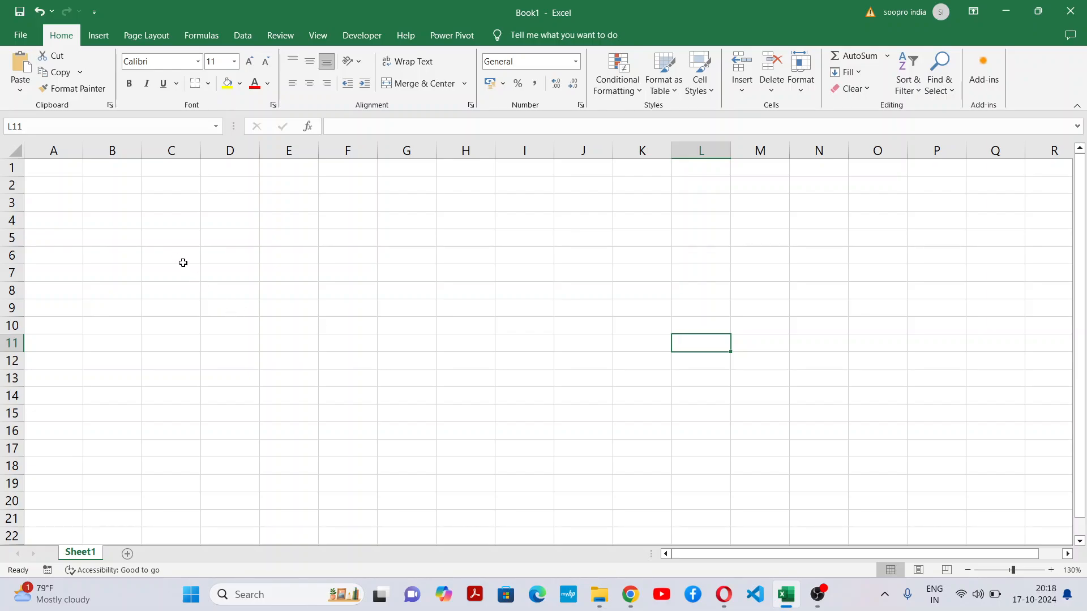
# Step: Apply all borders to the range C6:L15 to form the table grid
pyautogui.moveTo(145, 249); pyautogui.dragTo(702, 412)
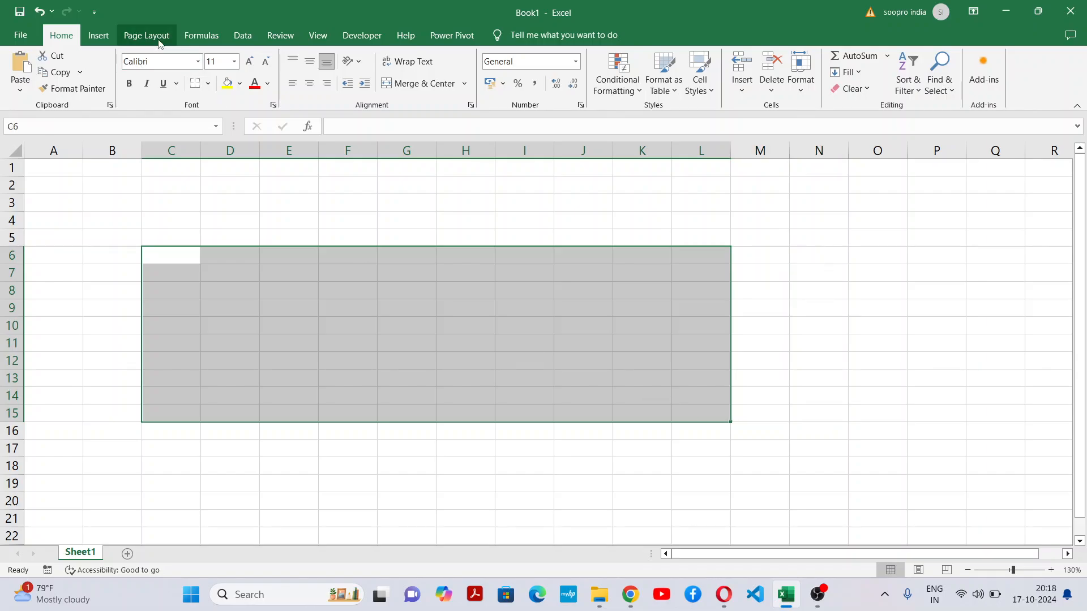
pyautogui.click(210, 84)
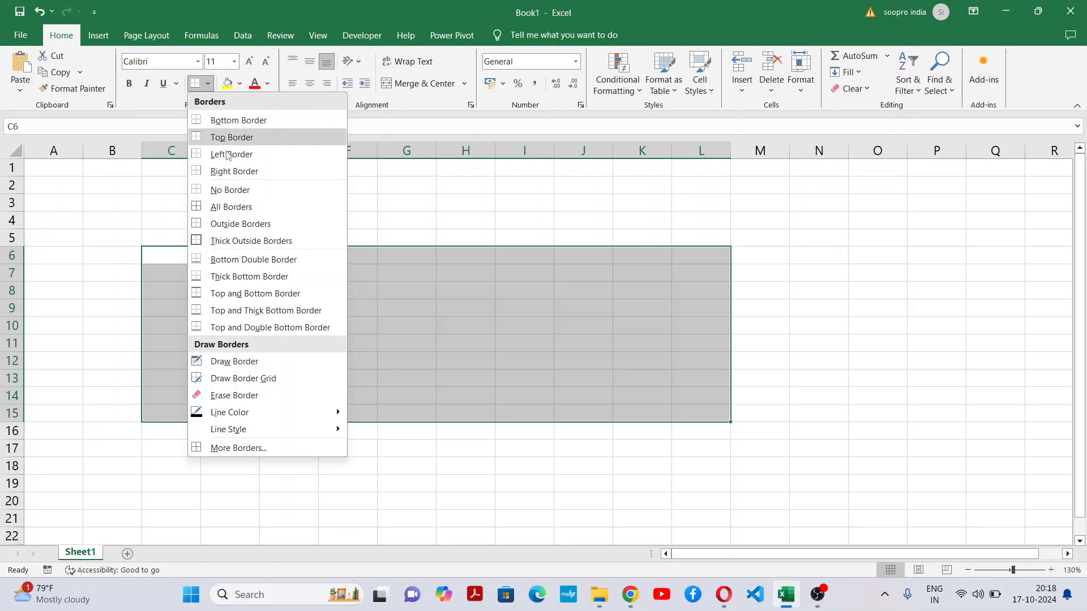
pyautogui.click(240, 209)
pyautogui.click(319, 293)
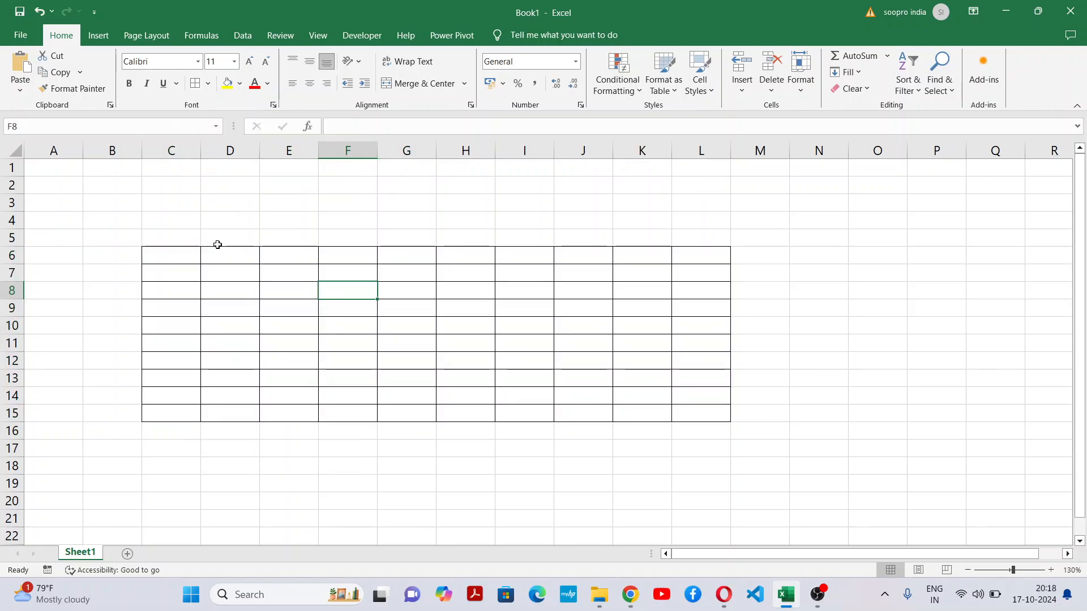
# Step: Merge and centre C4:L5 above the grid, middle-aligned, with yellow fill and bold formatting
pyautogui.moveTo(162, 214); pyautogui.dragTo(706, 232)
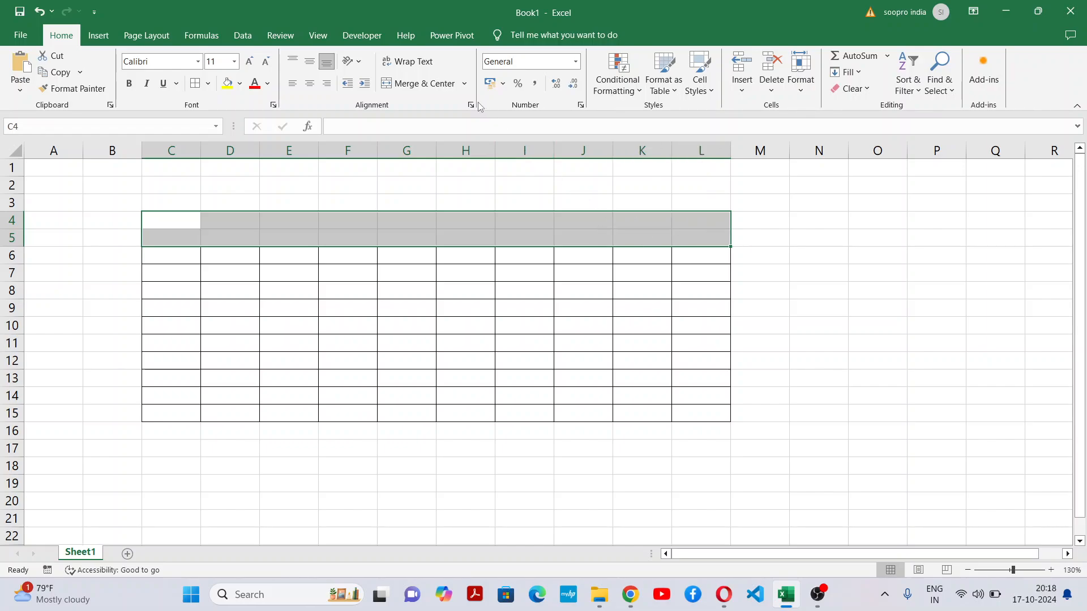
pyautogui.click(419, 84)
pyautogui.click(310, 61)
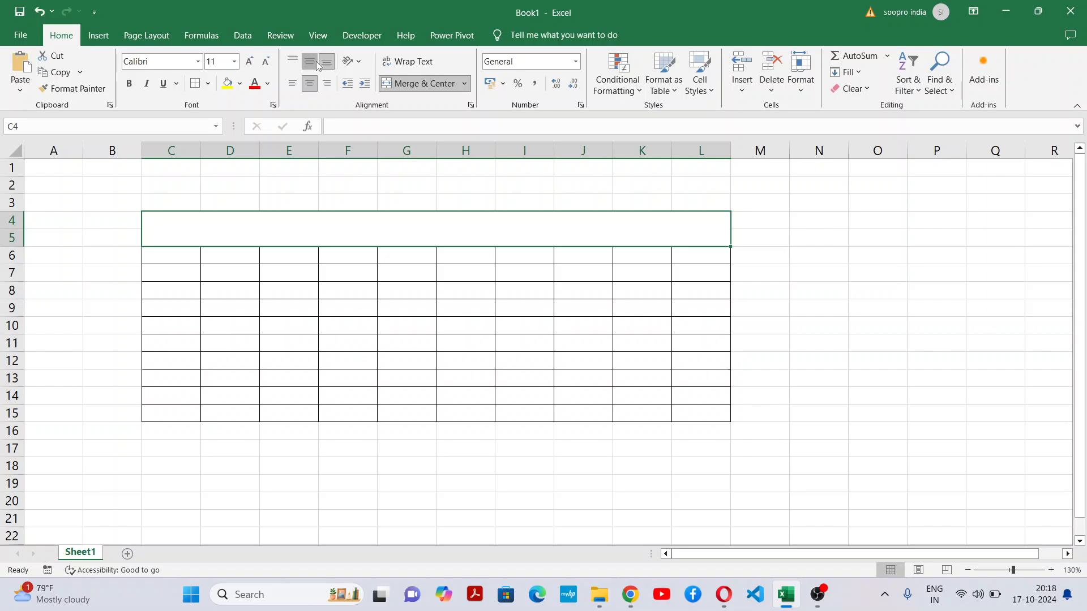
pyautogui.click(227, 84)
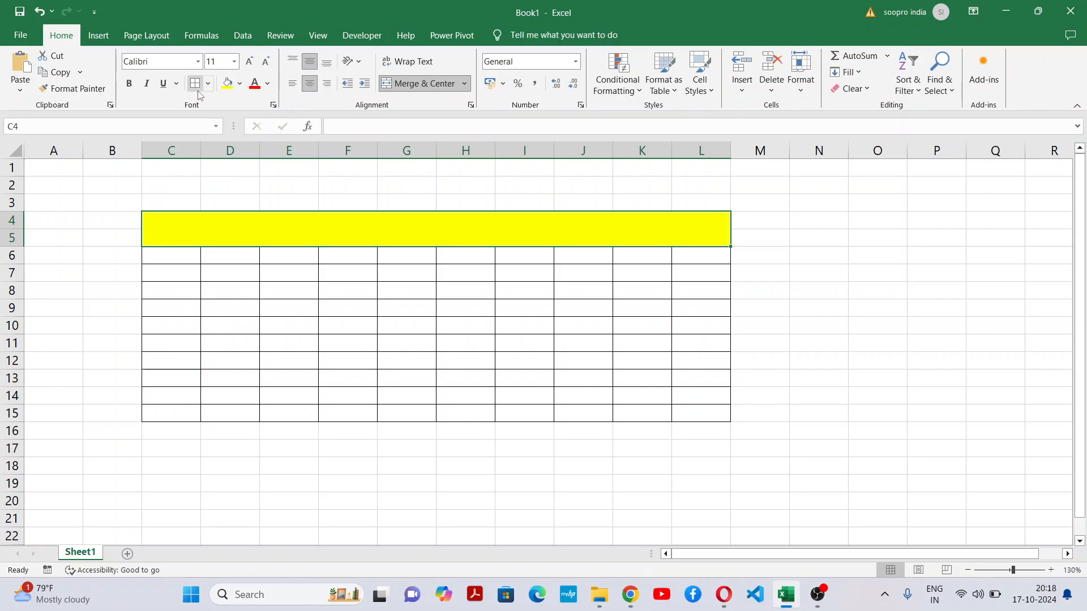
pyautogui.click(134, 86)
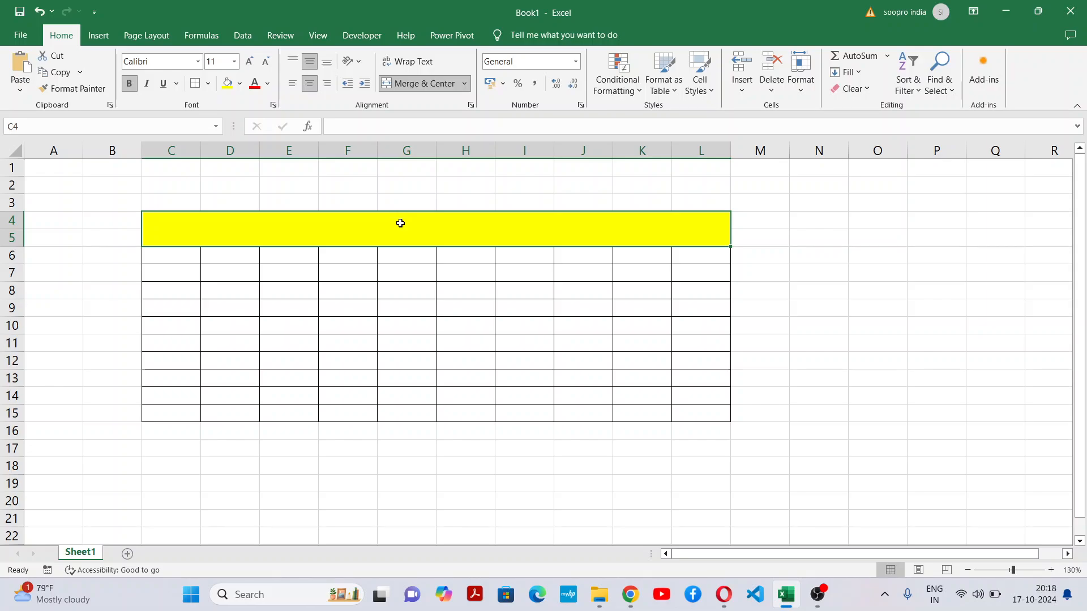
# Step: Enter the title "Sales Data Report" in the merged yellow cell
pyautogui.doubleClick(401, 218)
pyautogui.write('Sales')
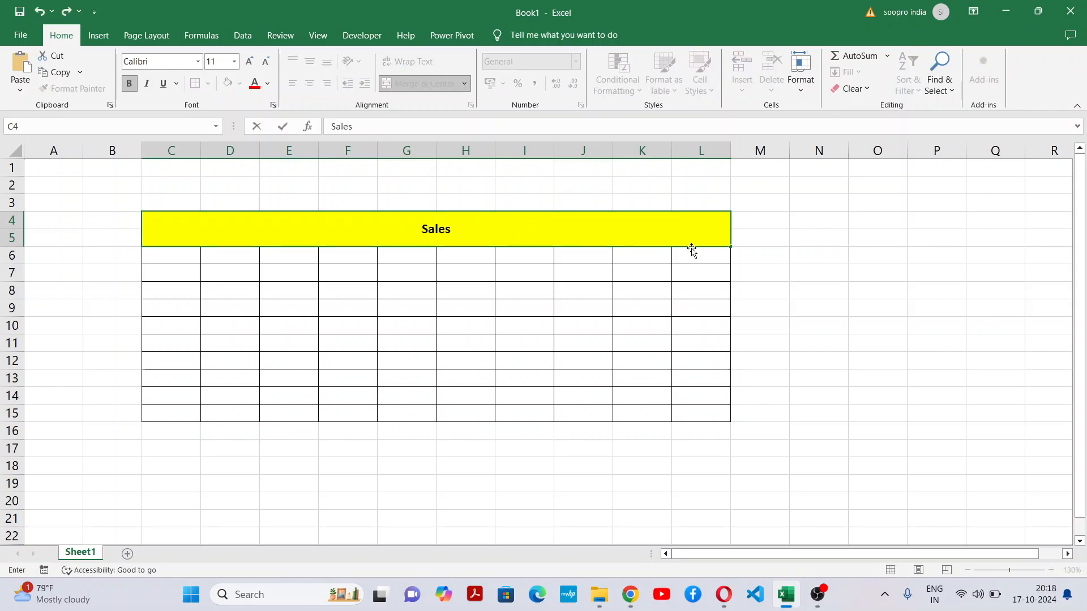
pyautogui.write(' Data Report')
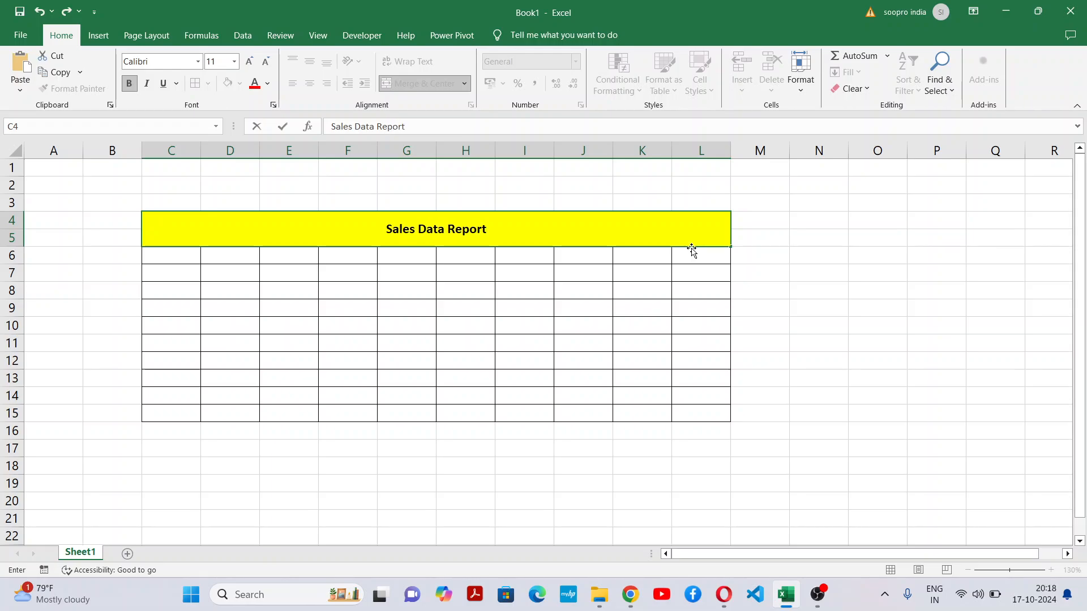
pyautogui.click(502, 315)
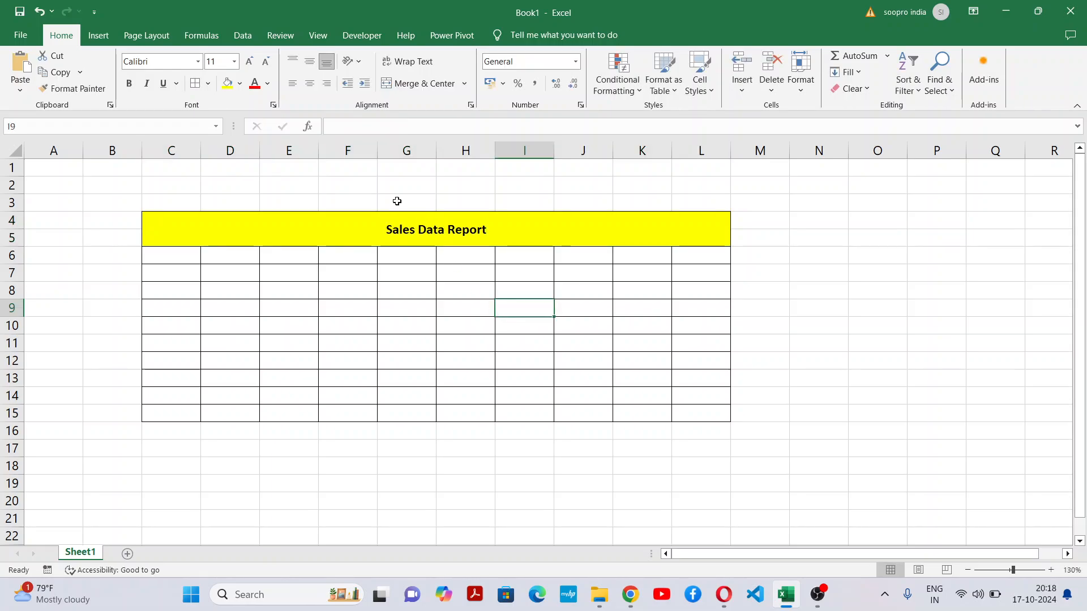
# Step: Set the title's font colour to red and its font size to 14
pyautogui.click(386, 233)
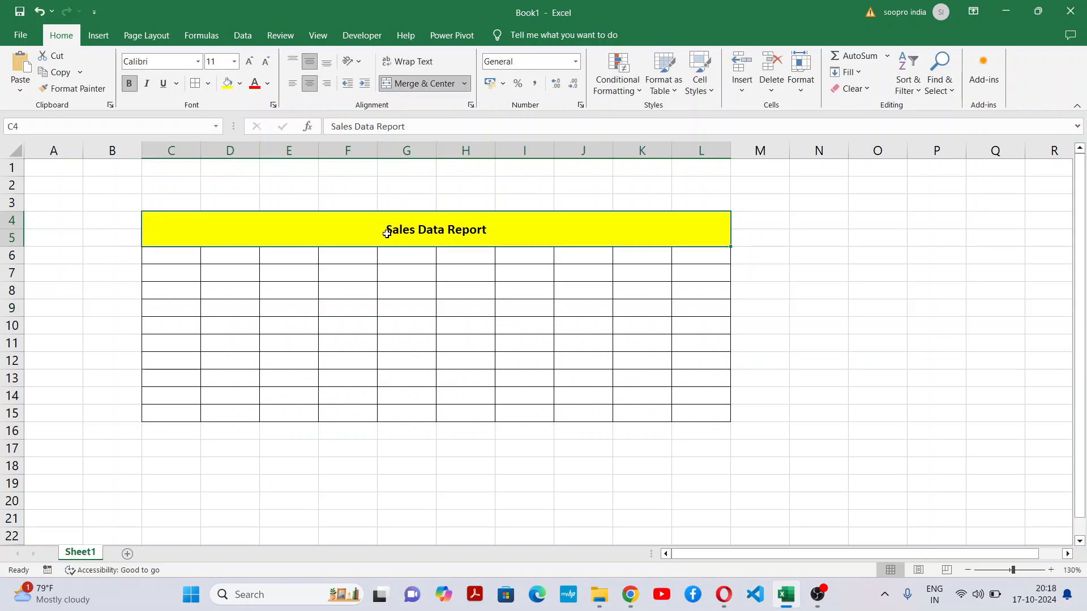
pyautogui.click(267, 83)
pyautogui.click(265, 258)
pyautogui.click(249, 62)
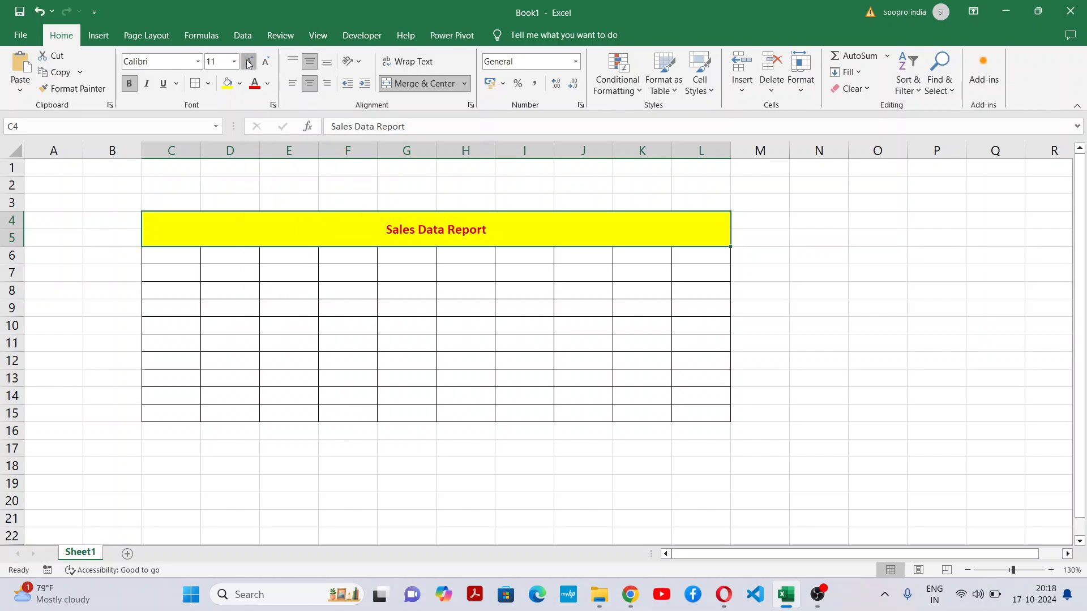
pyautogui.click(249, 62)
pyautogui.click(347, 361)
# Step: Enter the header "Item code" in C6 and widen column C slightly to fit it
pyautogui.click(171, 258)
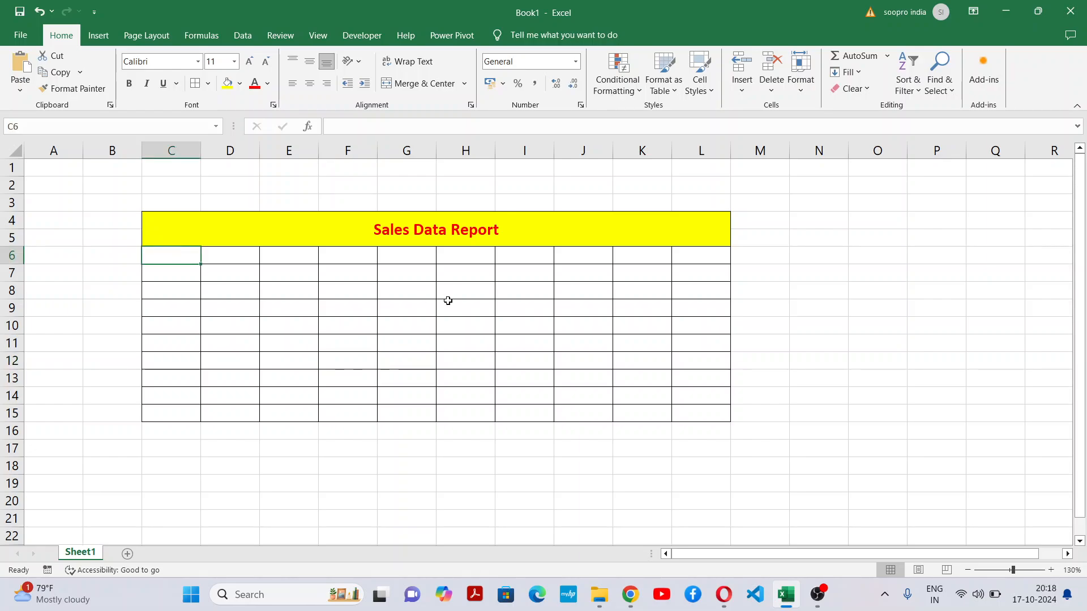
pyautogui.write('Ite')
pyautogui.write('Item ')
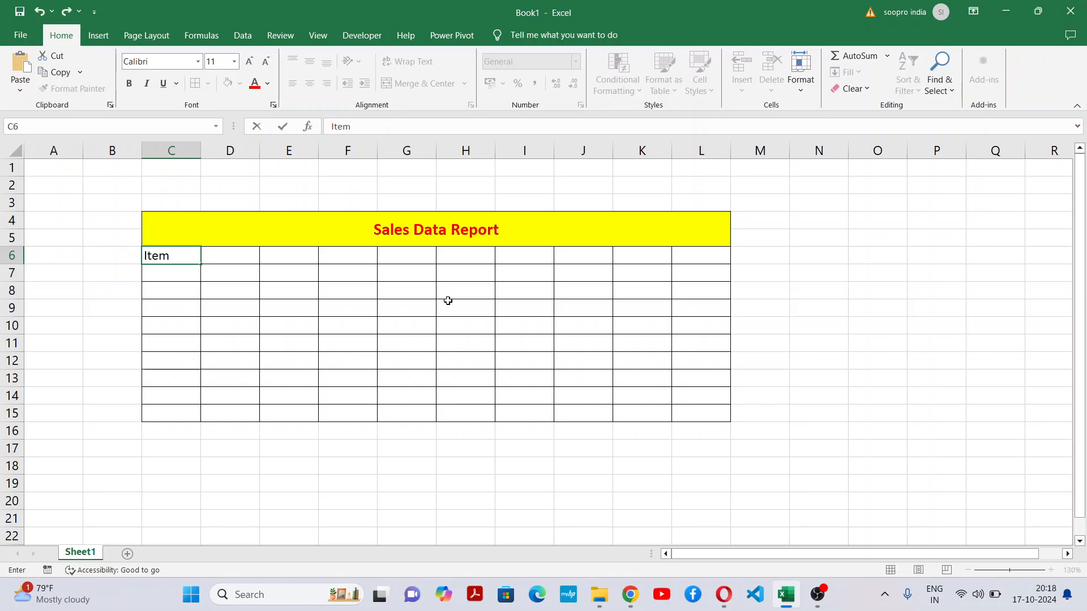
pyautogui.write('code')
pyautogui.click(448, 301)
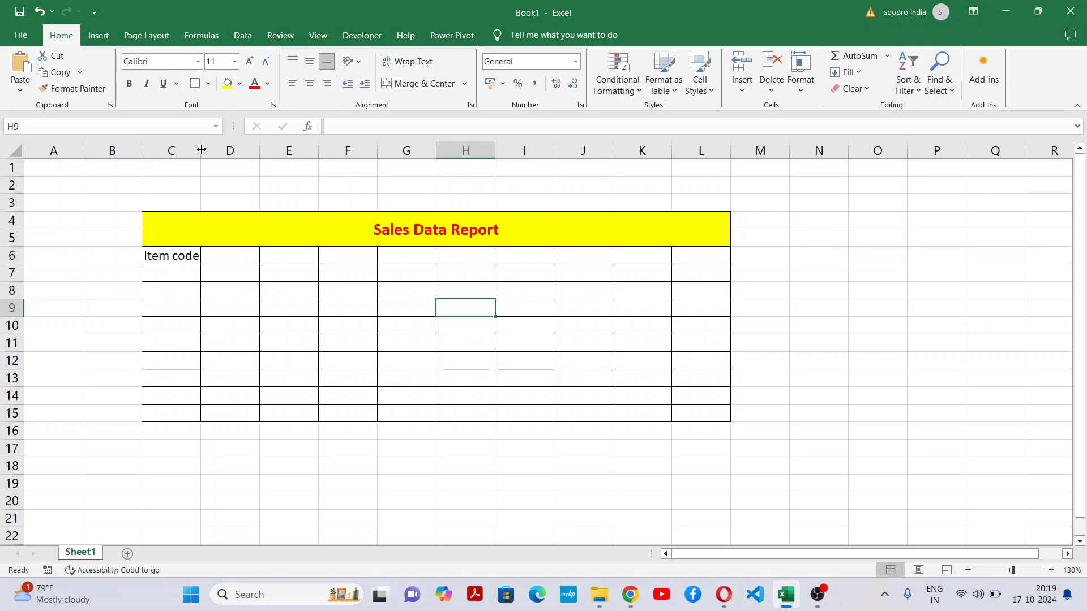
pyautogui.moveTo(201, 150)
pyautogui.mouseDown()
pyautogui.moveTo(244, 153)
pyautogui.moveTo(207, 162)
pyautogui.mouseUp()
pyautogui.scroll(1, 308, 313)
pyautogui.click(329, 360)
# Step: Centre the header row C6:L6 horizontally and vertically
pyautogui.moveTo(165, 254); pyautogui.dragTo(647, 250)
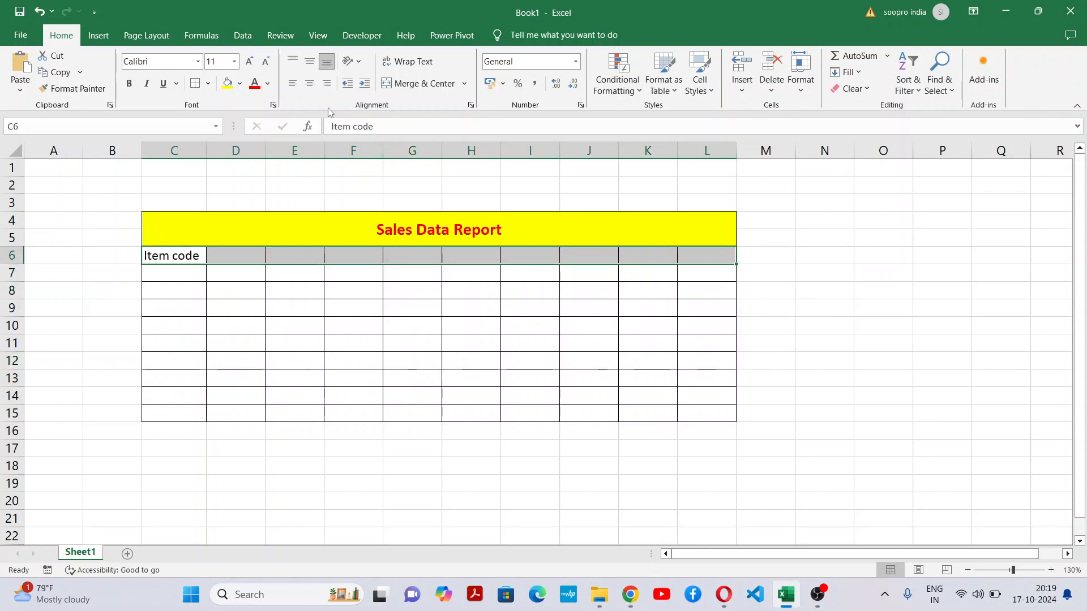
pyautogui.click(310, 83)
pyautogui.click(310, 63)
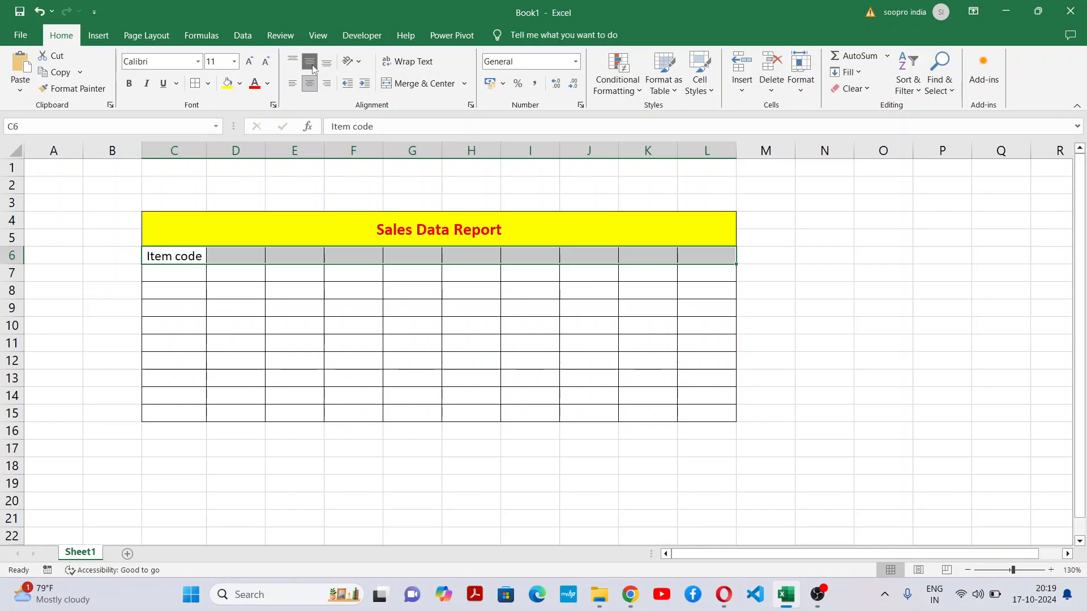
pyautogui.click(231, 285)
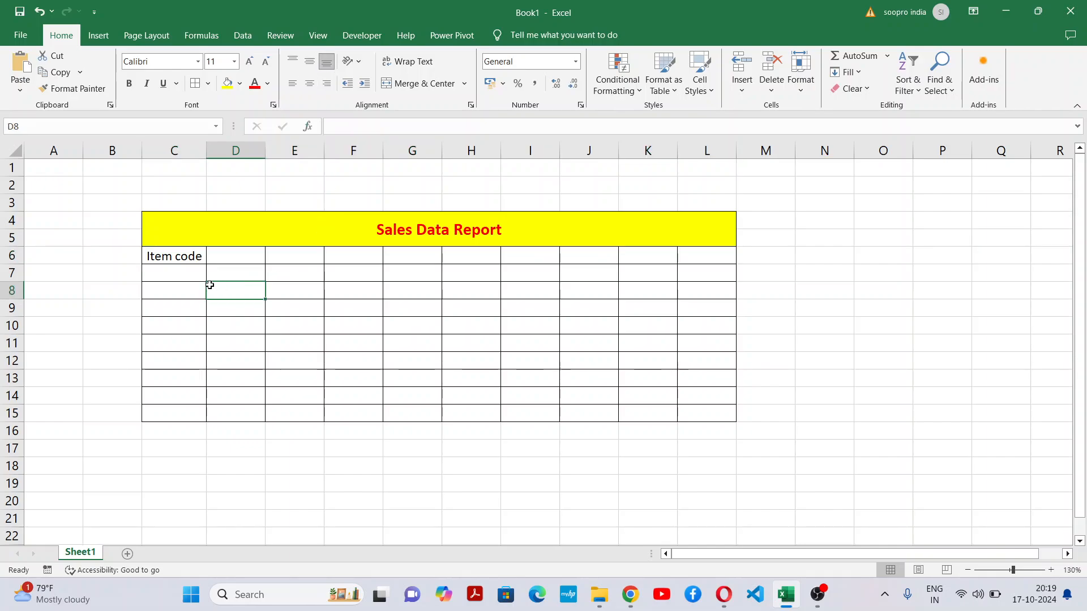
# Step: Make the header row C6:L6 bold
pyautogui.moveTo(162, 252); pyautogui.dragTo(707, 261)
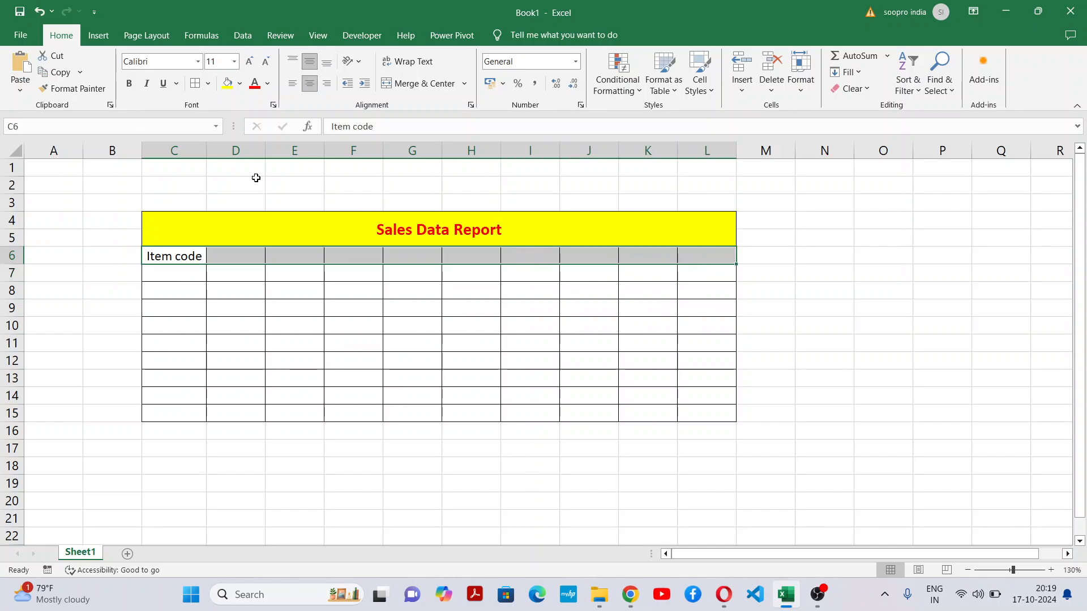
pyautogui.click(136, 85)
pyautogui.click(244, 311)
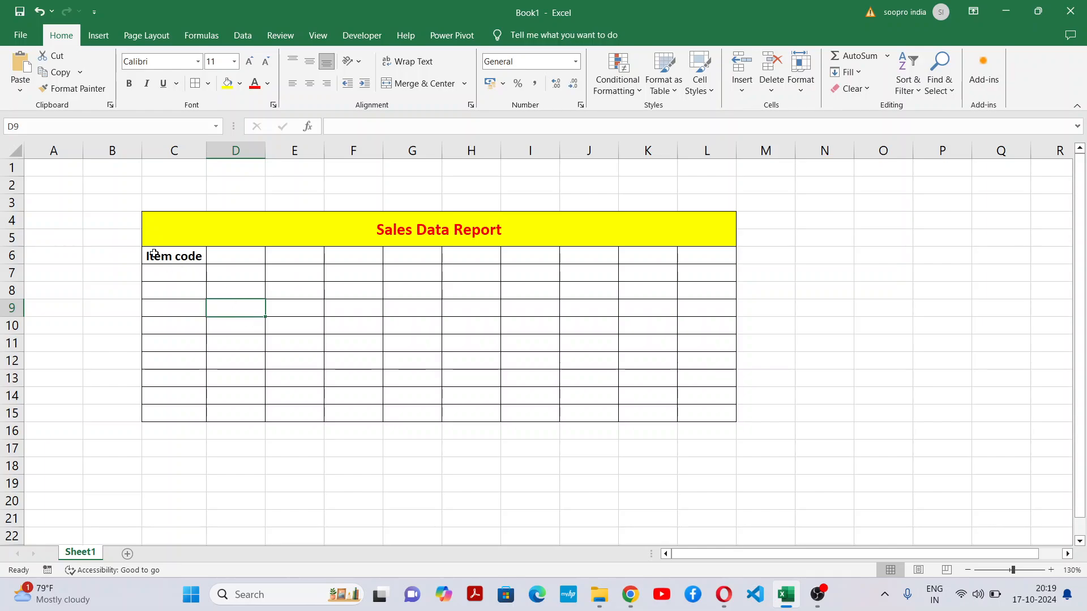
pyautogui.moveTo(151, 253); pyautogui.dragTo(694, 255)
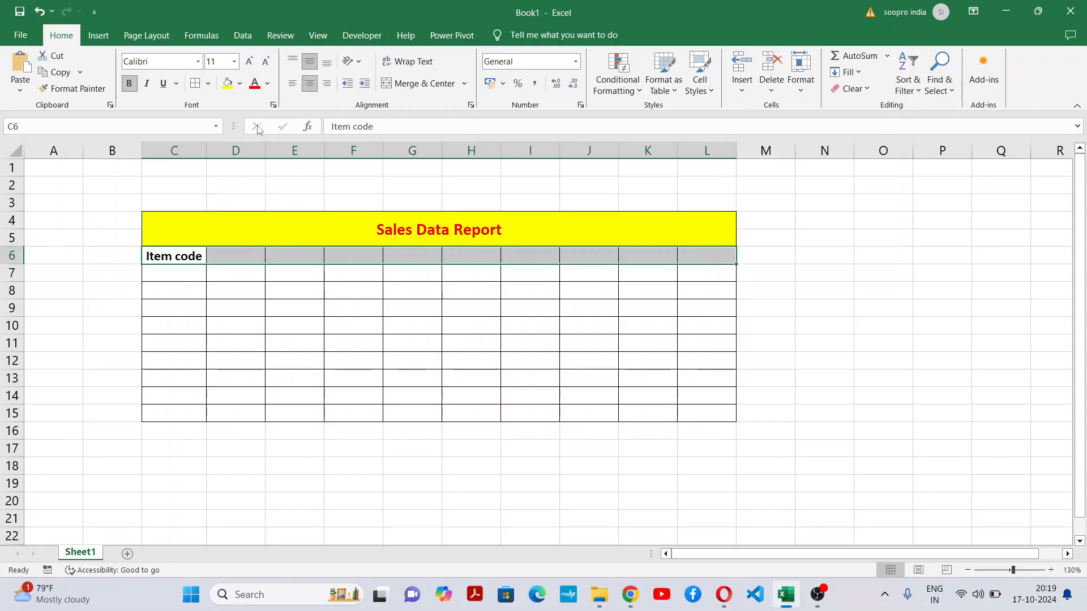
pyautogui.click(341, 274)
# Step: Enter the header "Item Name" in D6 and widen columns D and C
pyautogui.click(223, 255)
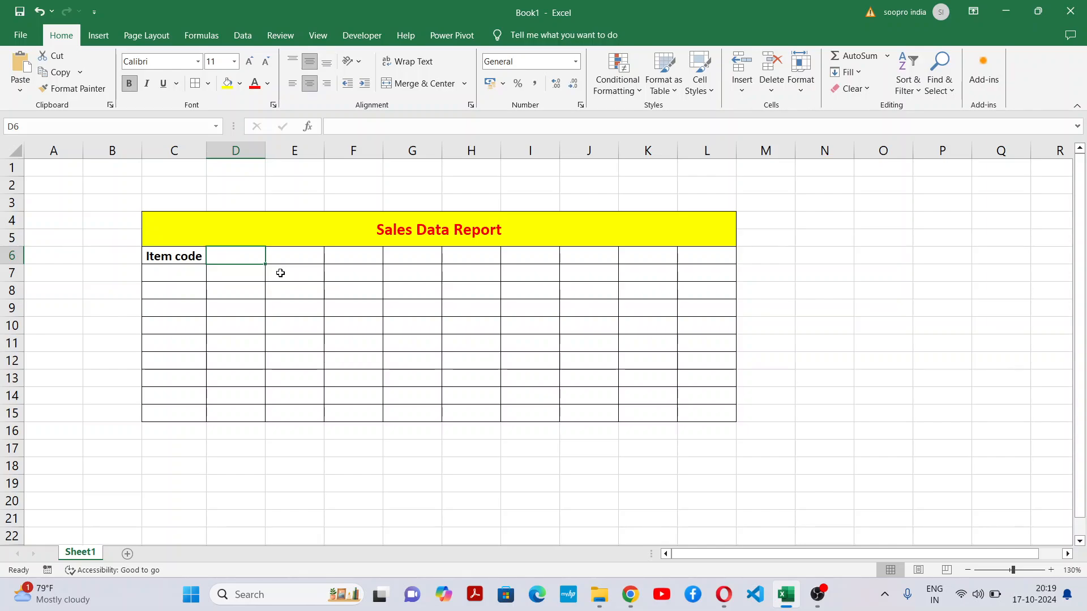
pyautogui.write('Item Name')
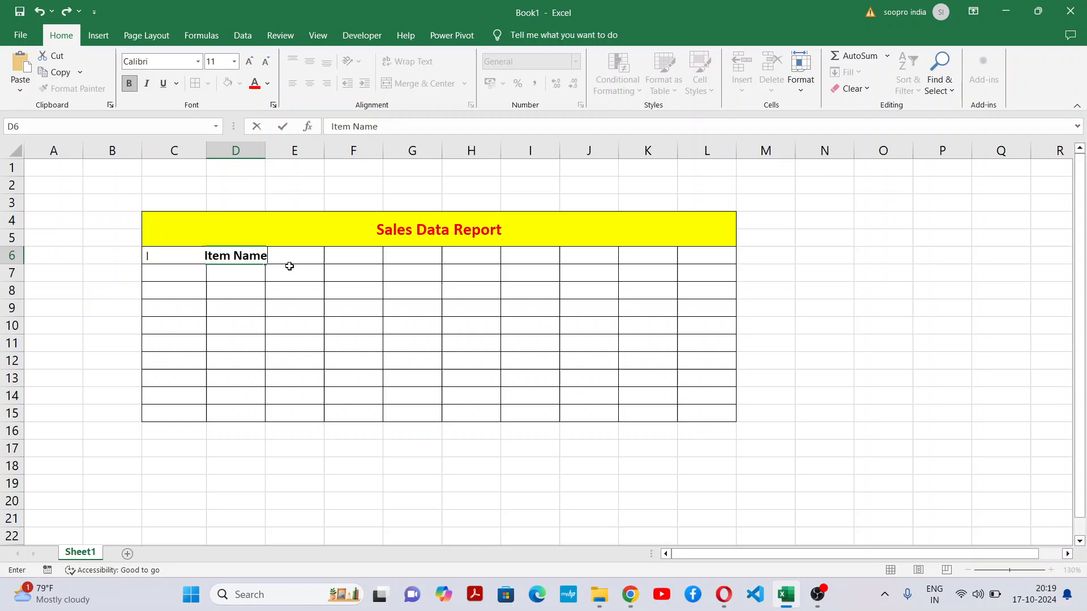
pyautogui.click(352, 289)
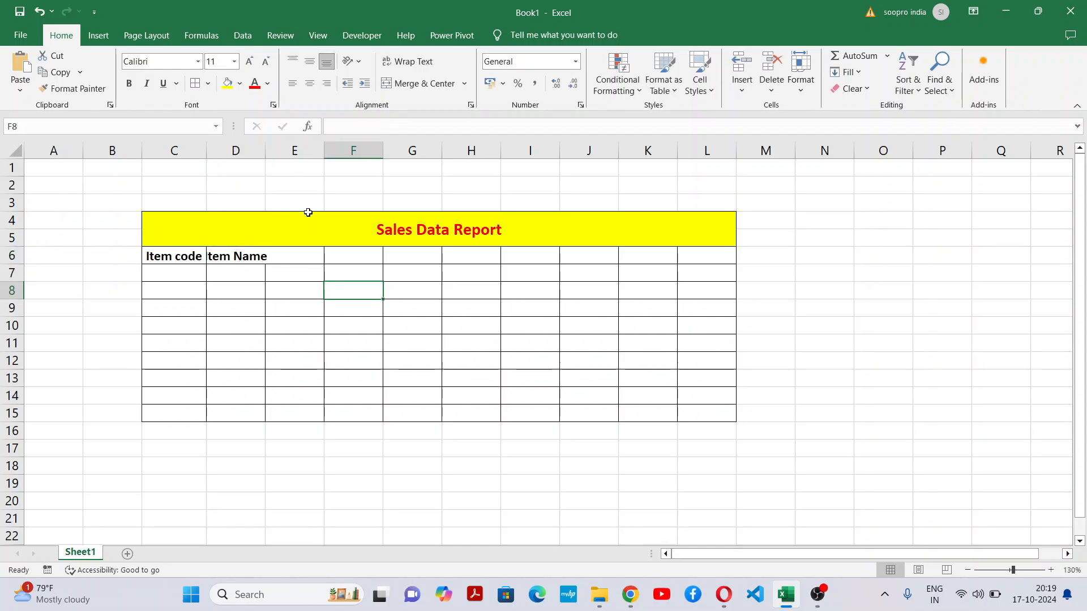
pyautogui.moveTo(265, 142); pyautogui.dragTo(302, 151)
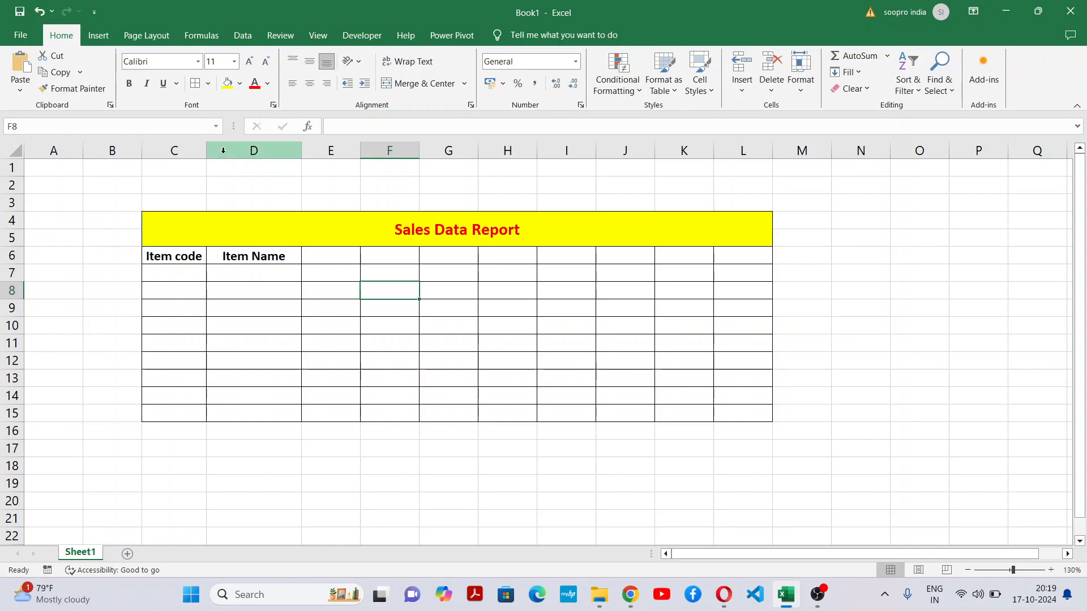
pyautogui.moveTo(207, 150); pyautogui.dragTo(245, 150)
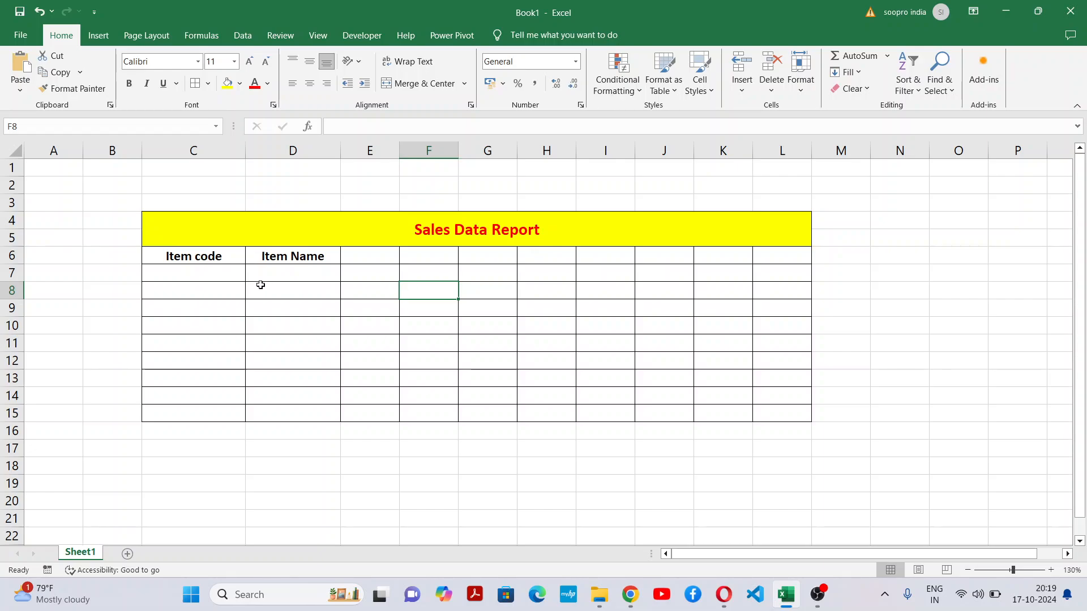
pyautogui.click(225, 239)
pyautogui.moveTo(225, 239); pyautogui.dragTo(606, 407)
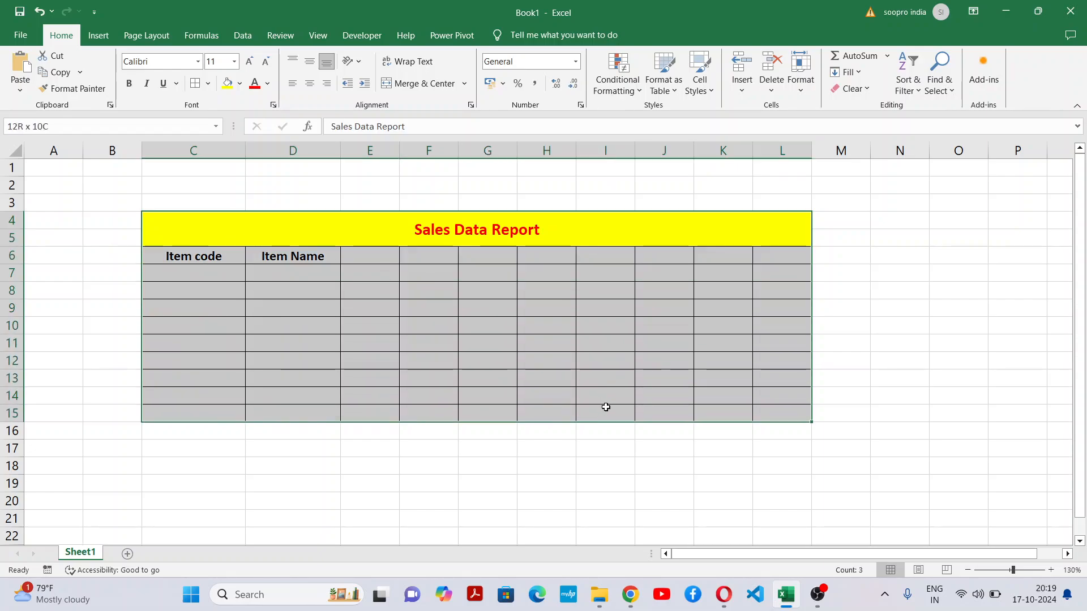
pyautogui.moveTo(265, 488); pyautogui.dragTo(776, 502)
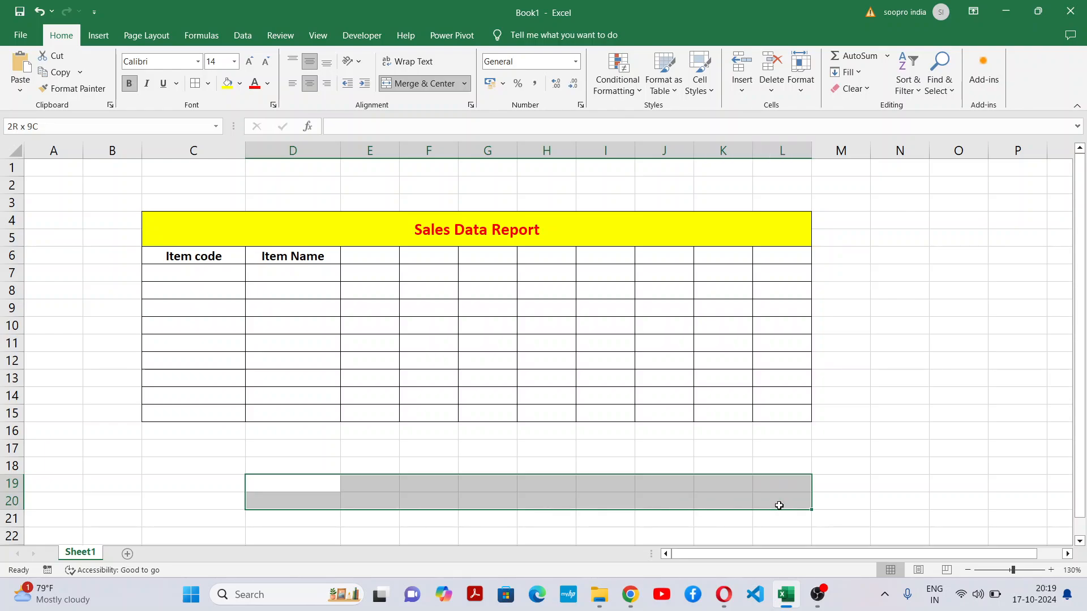
# Step: Enter the header "Employee Name" in E6 and widen column E to fit it
pyautogui.click(362, 258)
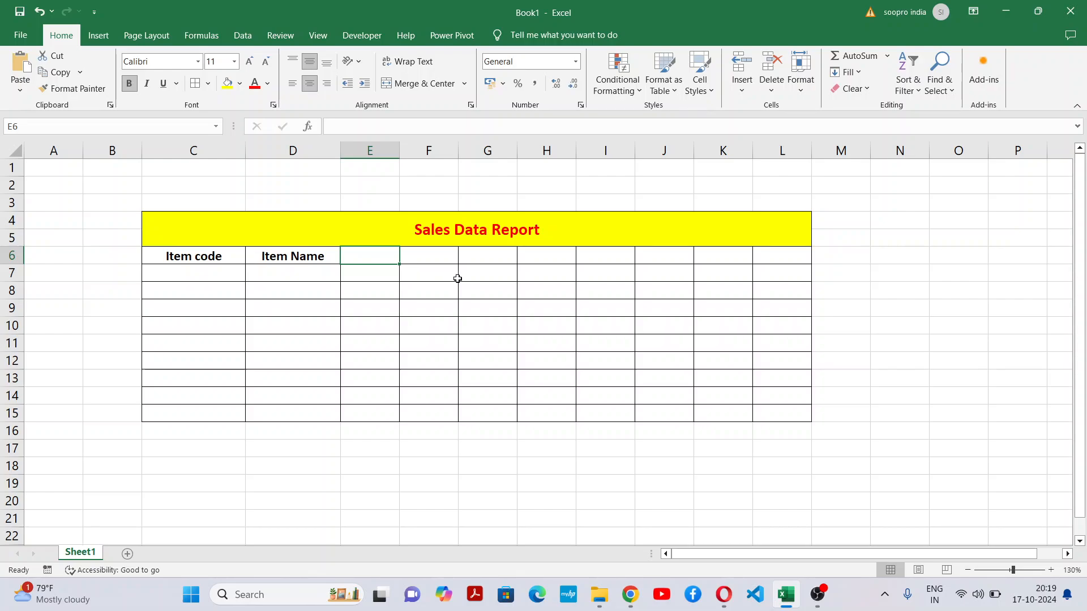
pyautogui.write('Employee')
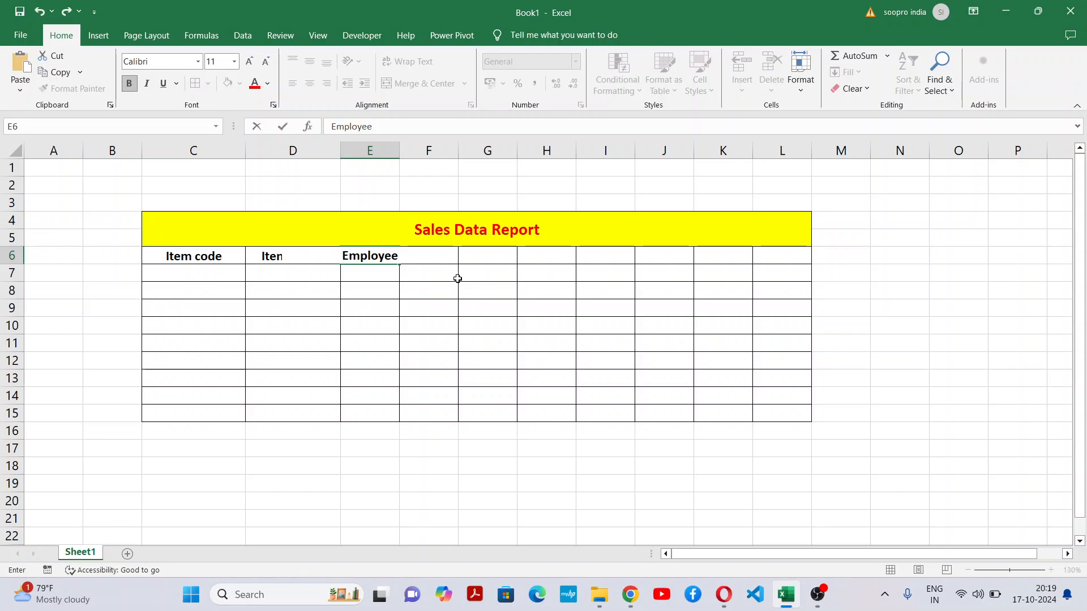
pyautogui.write(' Name')
pyautogui.click(600, 347)
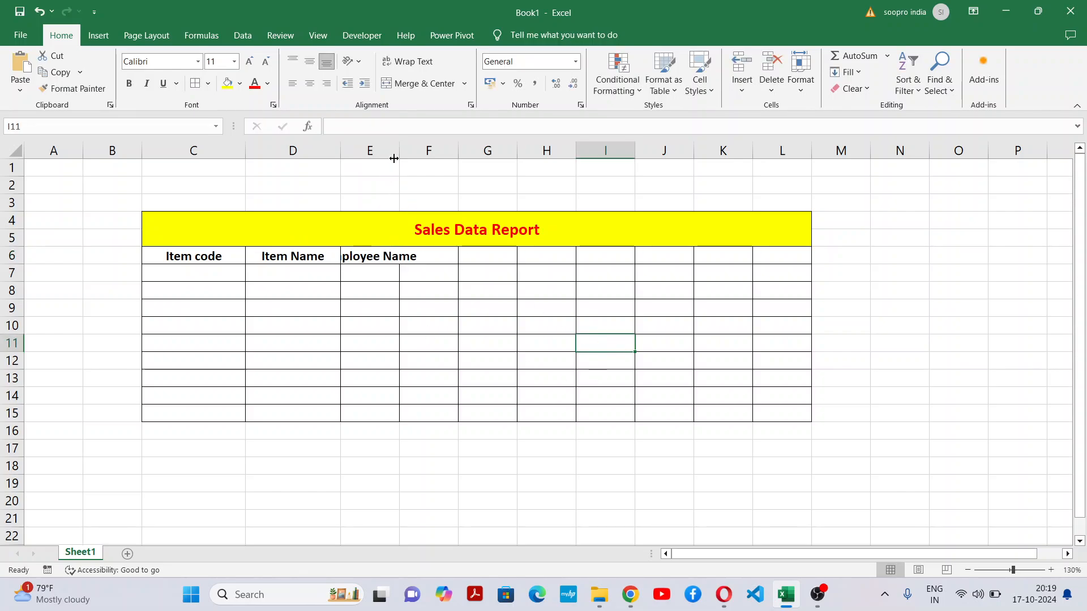
pyautogui.moveTo(394, 159); pyautogui.dragTo(463, 152)
pyautogui.click(503, 339)
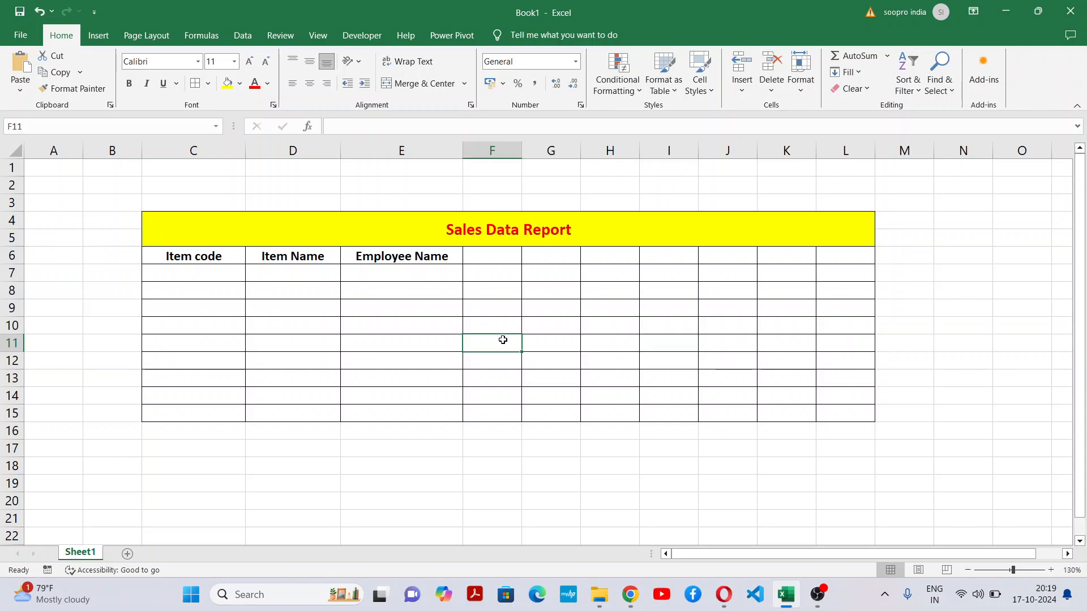
# Step: Enter the headers "Product", "Rate", "Qty" and "Amount" in cells F6 to I6
pyautogui.click(496, 269)
pyautogui.click(497, 258)
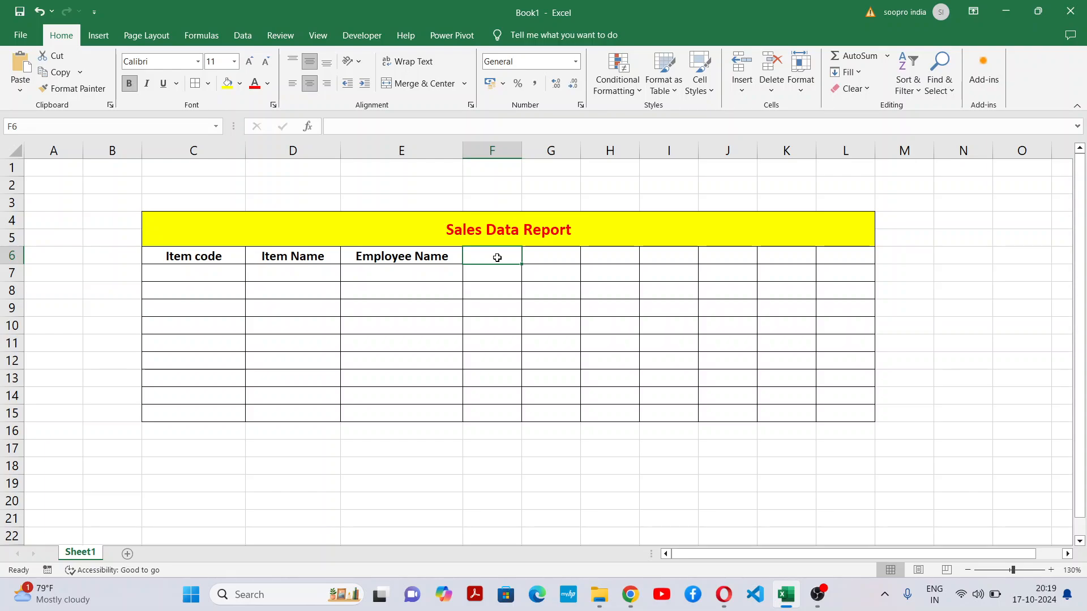
pyautogui.write('Product')
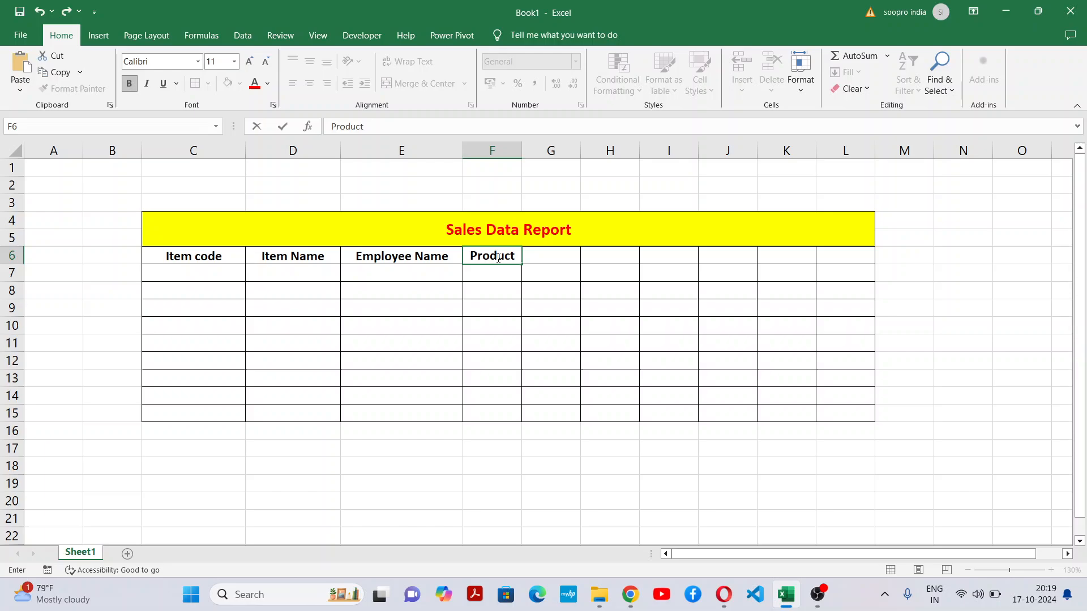
pyautogui.press('Tab')
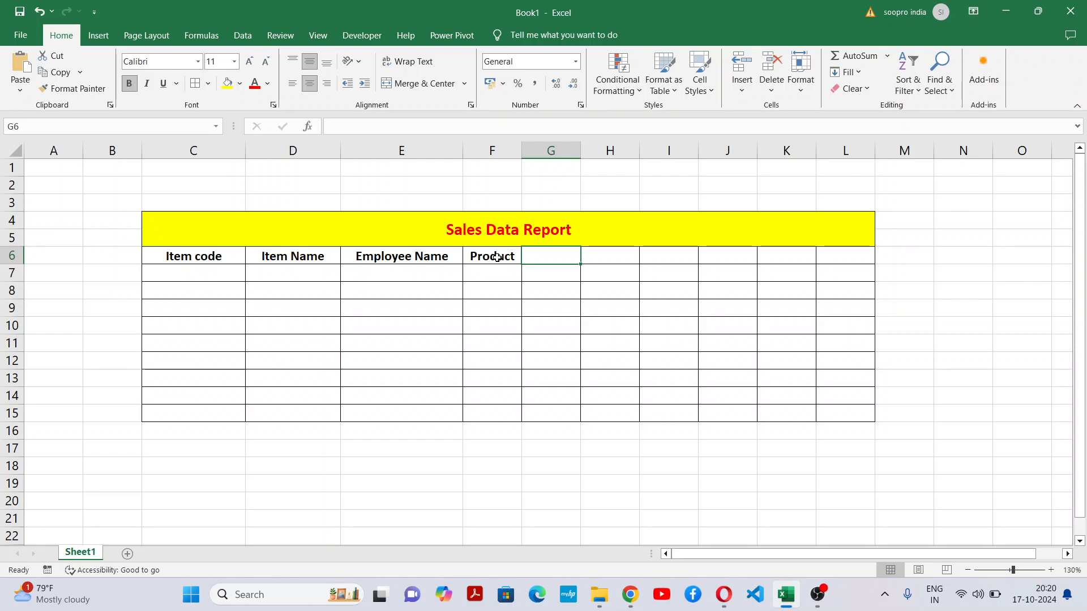
pyautogui.write('Rate')
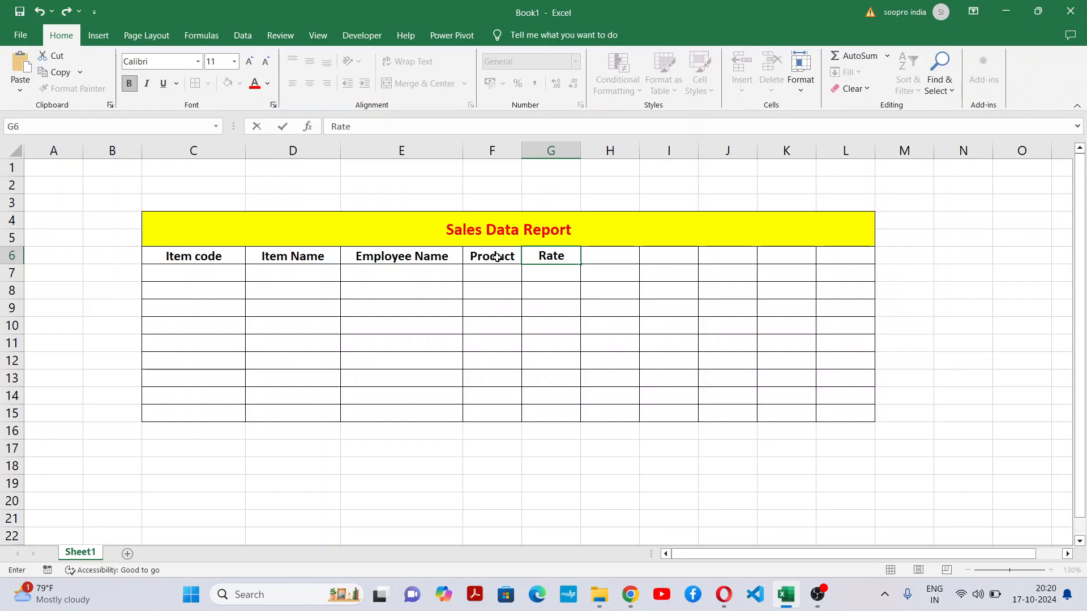
pyautogui.press('Tab')
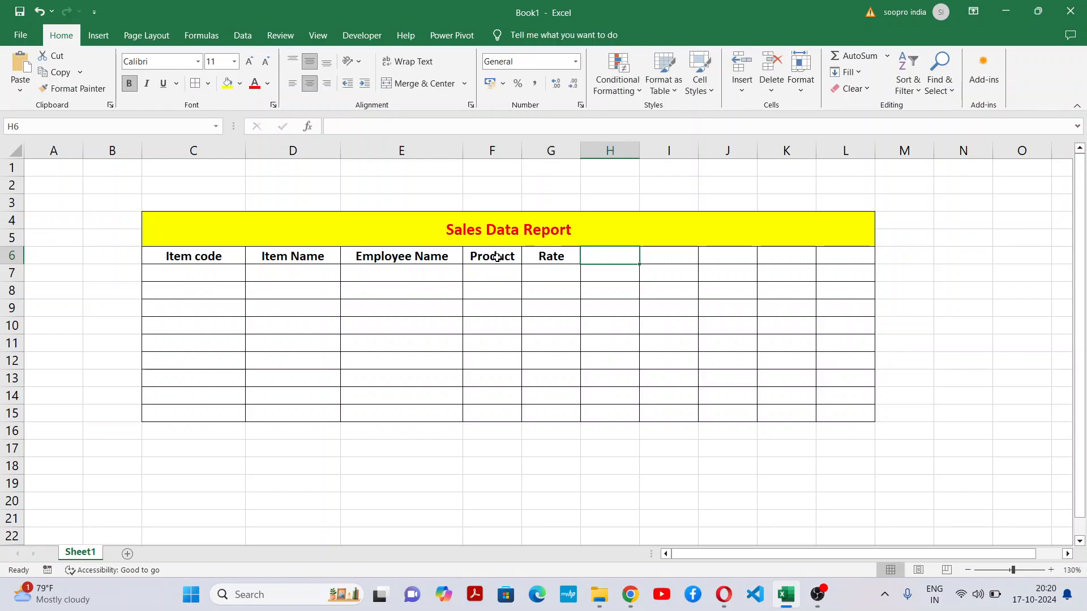
pyautogui.write('Qty')
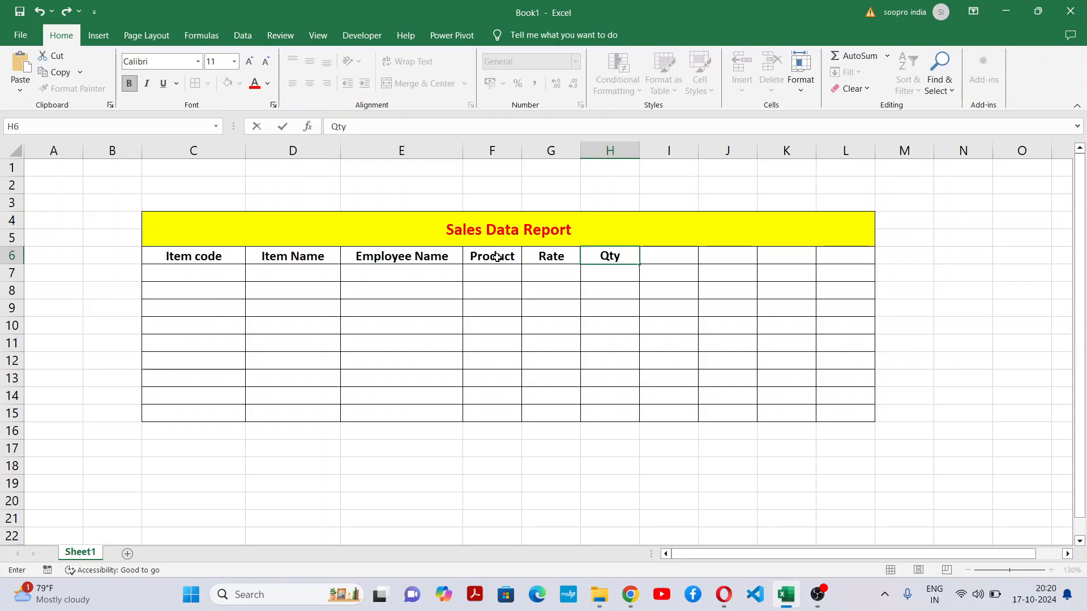
pyautogui.press('Tab')
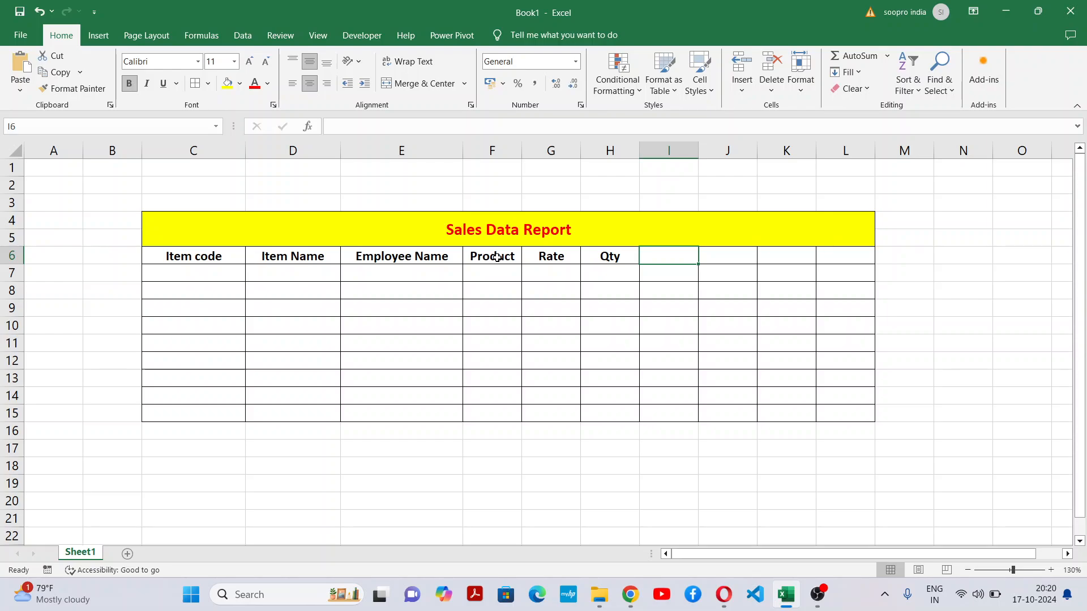
pyautogui.write('Amount')
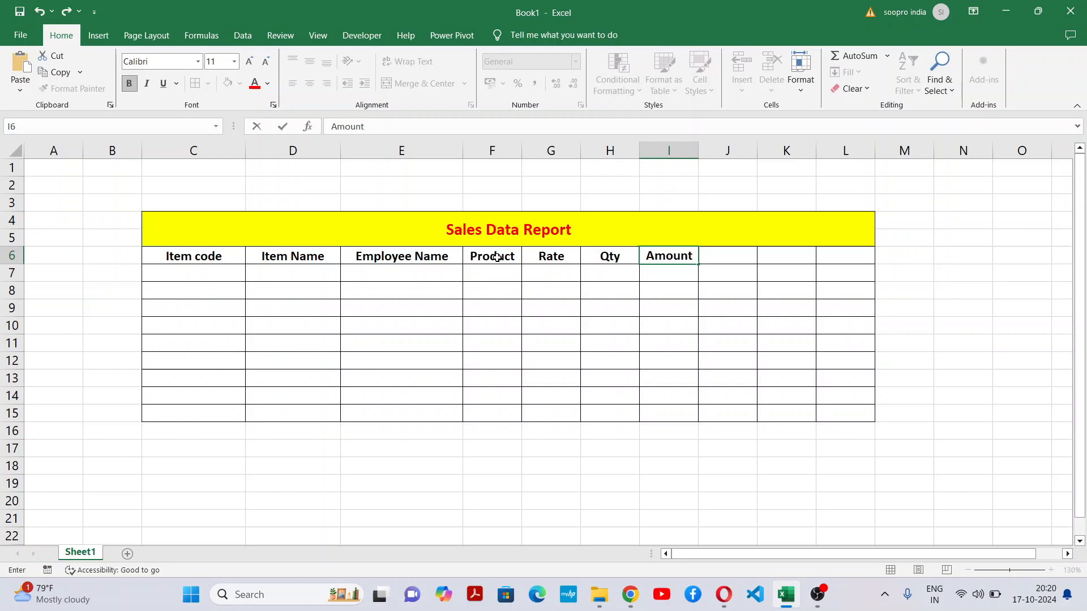
pyautogui.press('Tab')
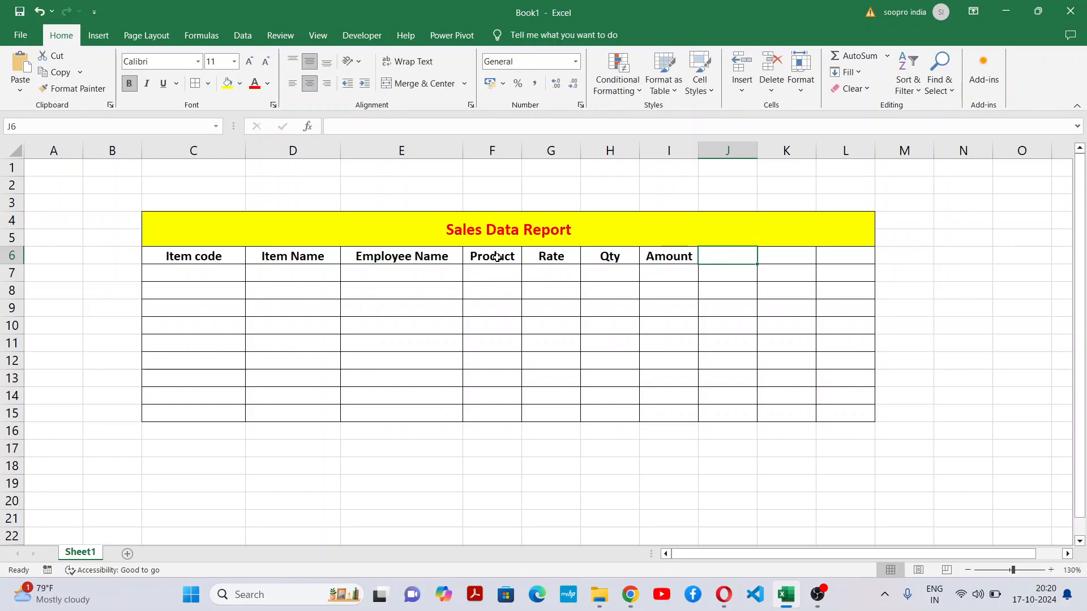
# Step: Enter the headers "Tax", "Comm" and "Total" in cells J6 to L6
pyautogui.write('Ttt')
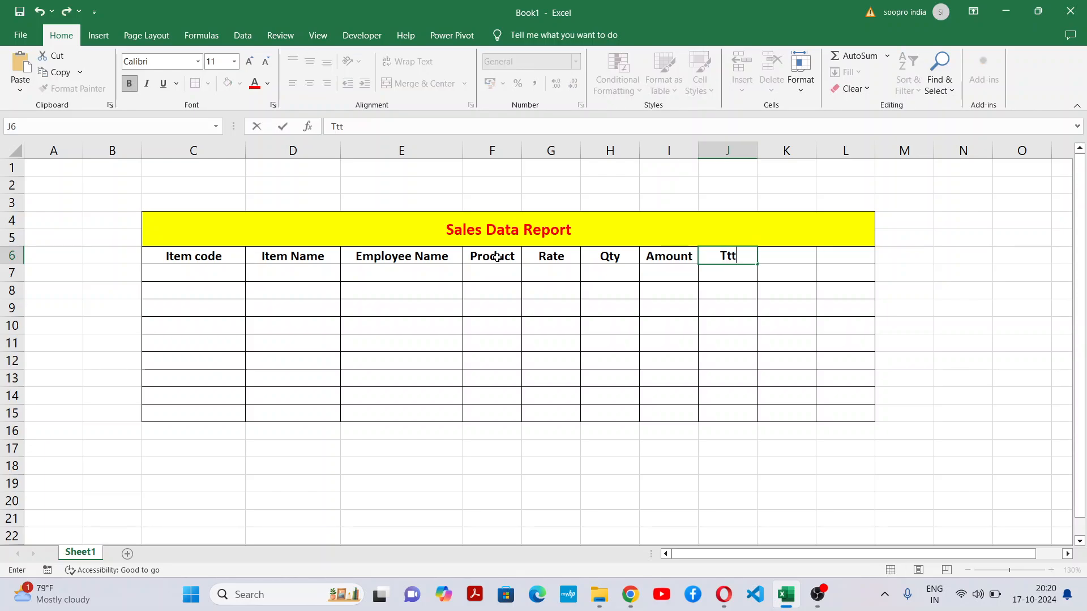
pyautogui.write('otal')
pyautogui.press('BackSpace')
pyautogui.press('BackSpace')
pyautogui.press('BackSpace')
pyautogui.write('Tax')
pyautogui.press('Tab')
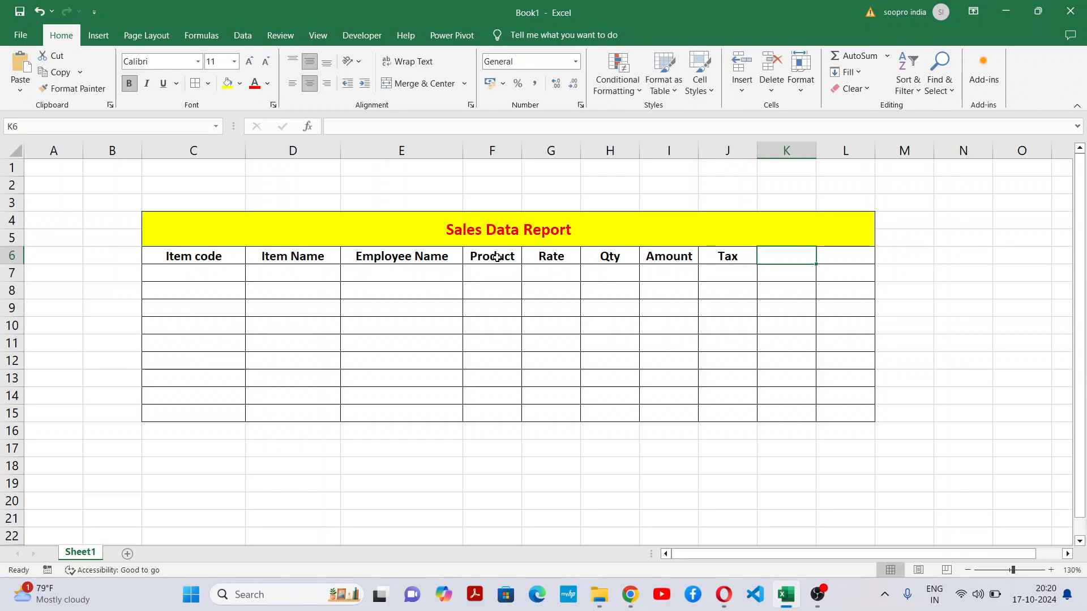
pyautogui.write('Comm')
pyautogui.press('Tab')
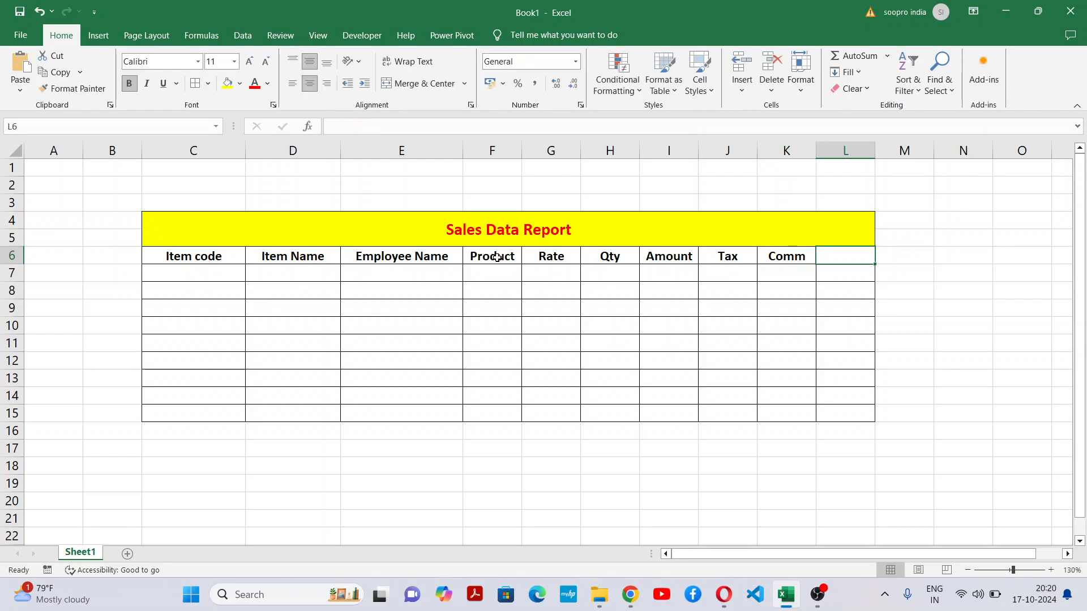
pyautogui.write('Total')
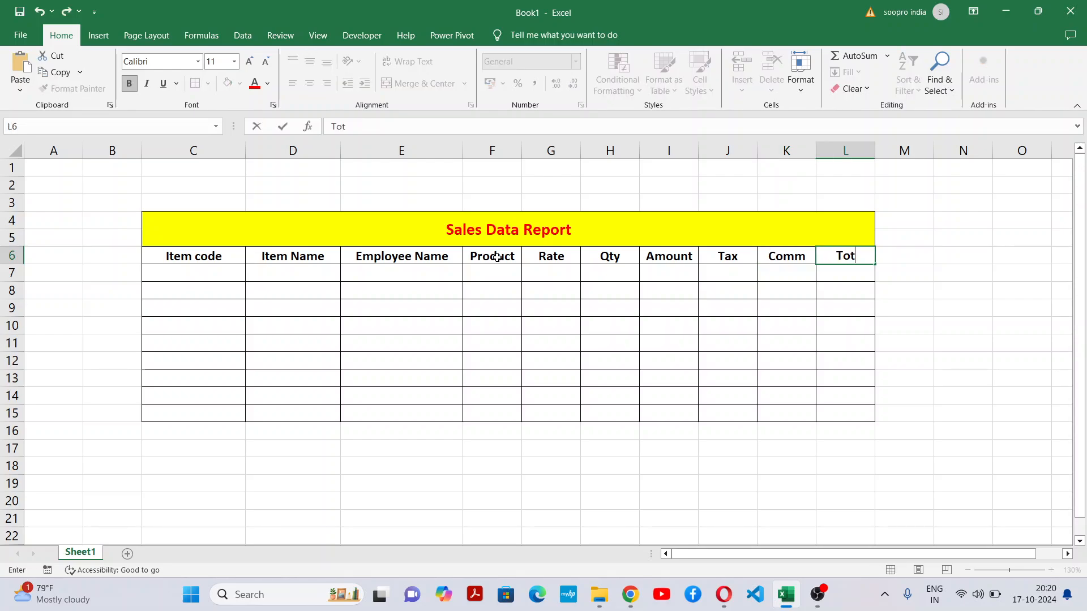
pyautogui.press('Left')
# Step: Add "18%" on a second line below "Tax" inside header cell J6
pyautogui.press('Left')
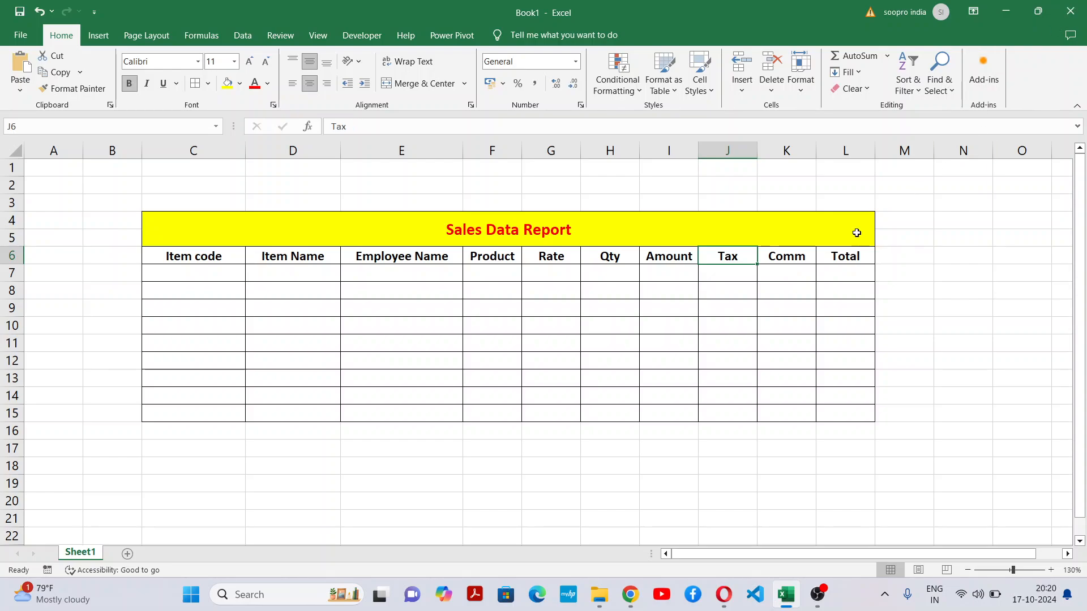
pyautogui.doubleClick(738, 257)
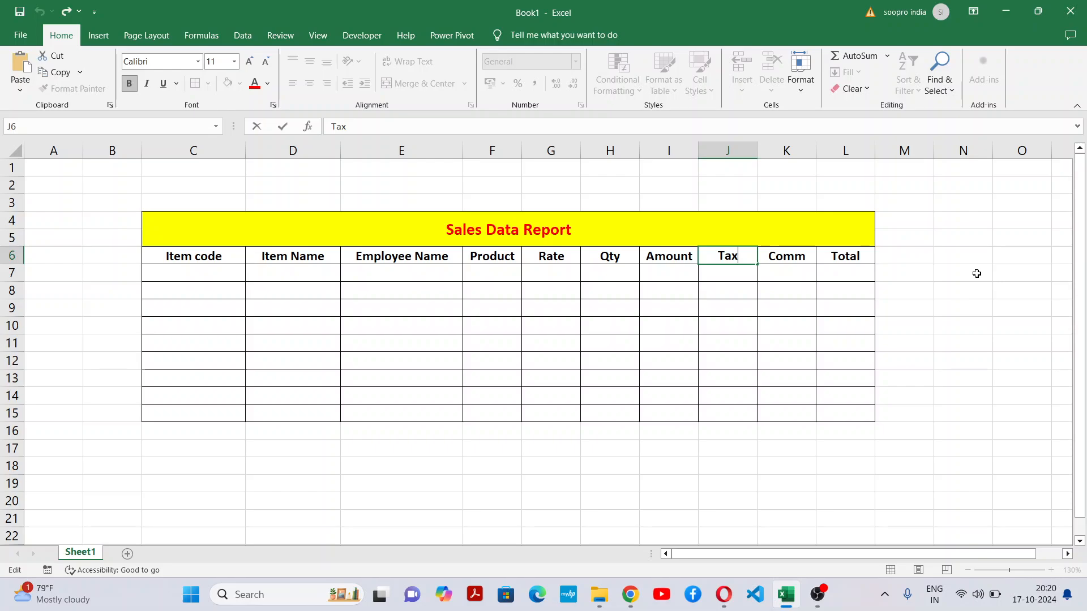
pyautogui.press('alt')
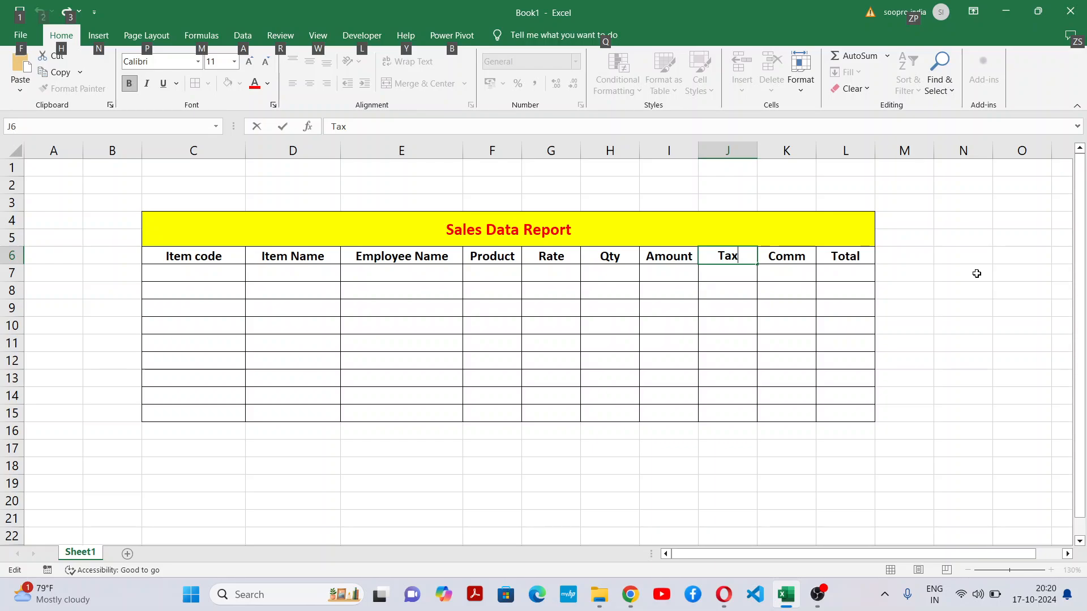
pyautogui.hotkey('alt', 'Return')
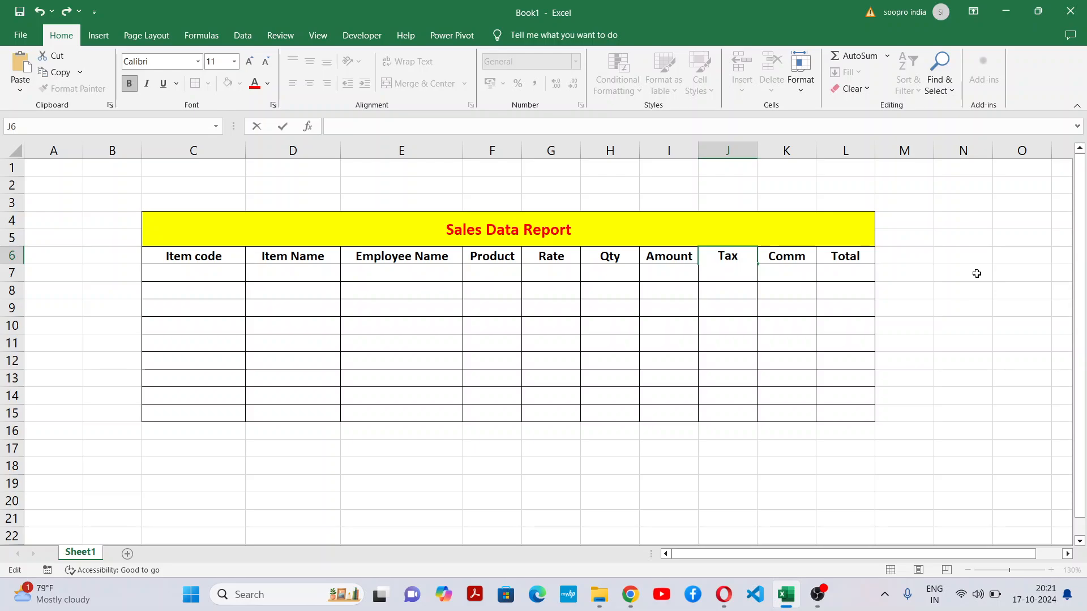
pyautogui.write('18%')
pyautogui.press('Return')
# Step: Split the header in E6 onto two lines within the cell, with "Employee" above "Name"
pyautogui.press('Up')
pyautogui.press('Left')
pyautogui.press('Left')
pyautogui.press('Left')
pyautogui.press('Left')
pyautogui.press('Left')
pyautogui.press('Left')
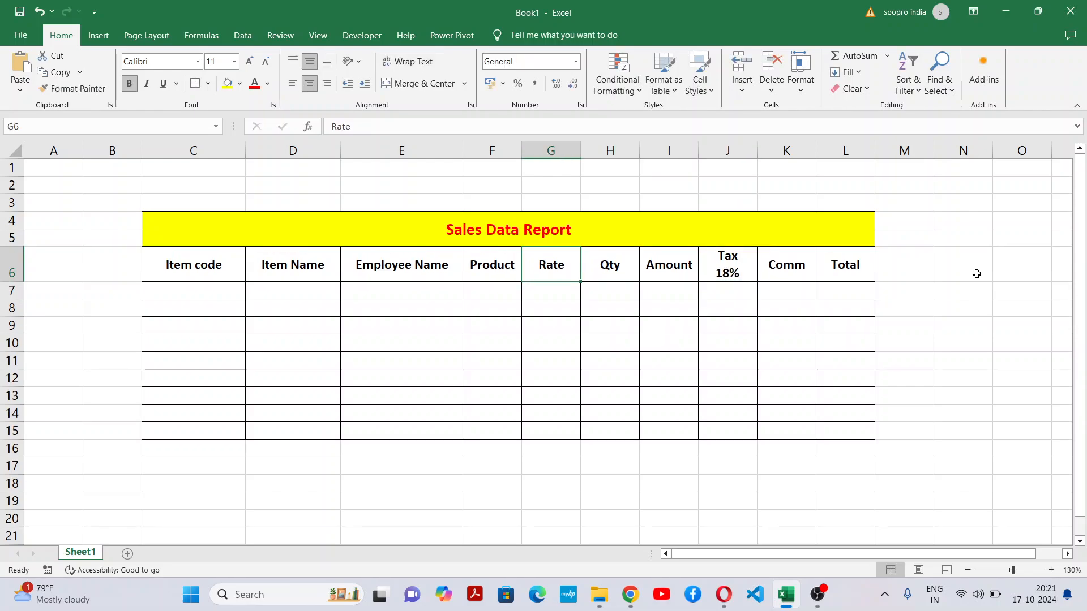
pyautogui.doubleClick(422, 271)
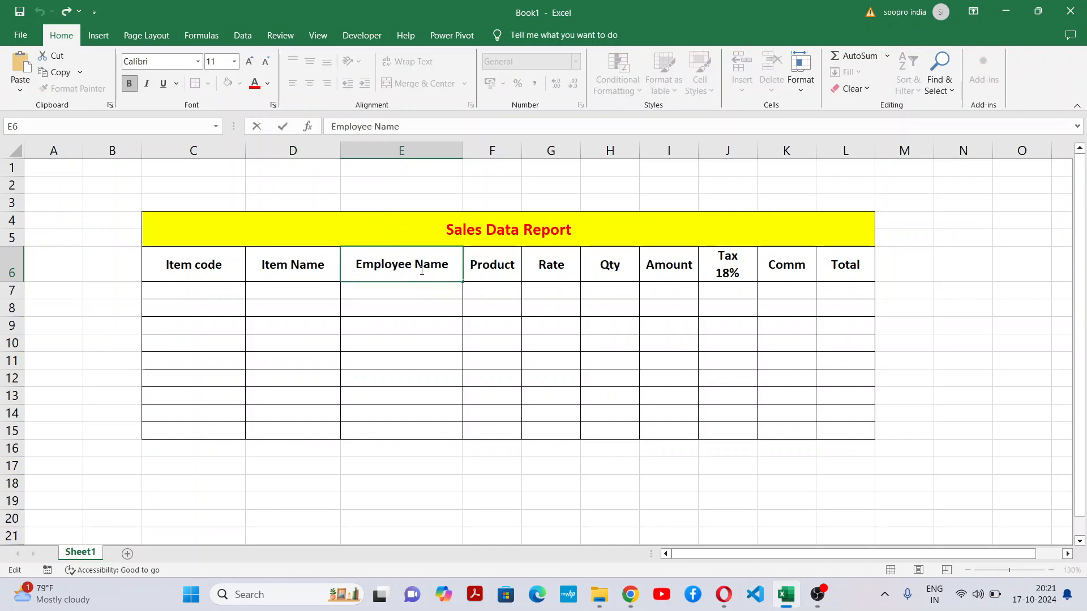
pyautogui.hotkey('alt', 'Return')
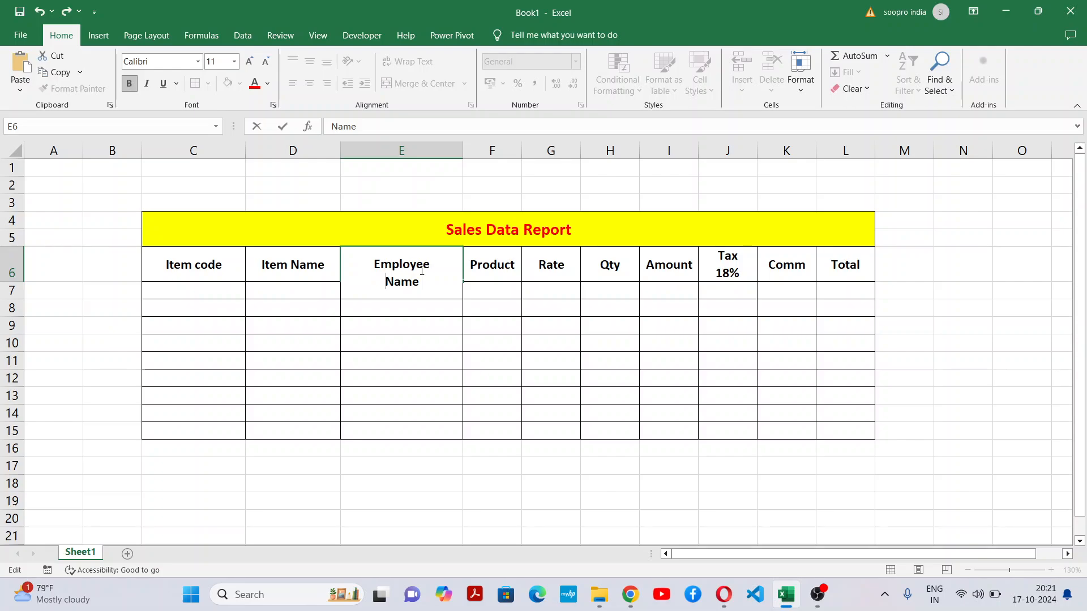
pyautogui.click(654, 390)
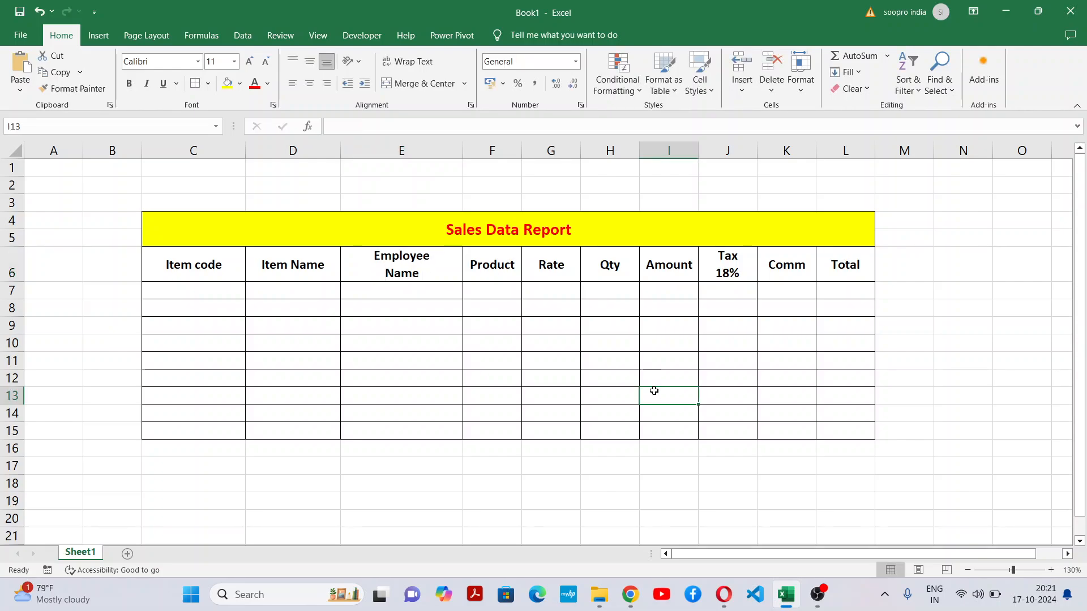
# Step: Shorten the header in D6 to "Item"
pyautogui.click(325, 263)
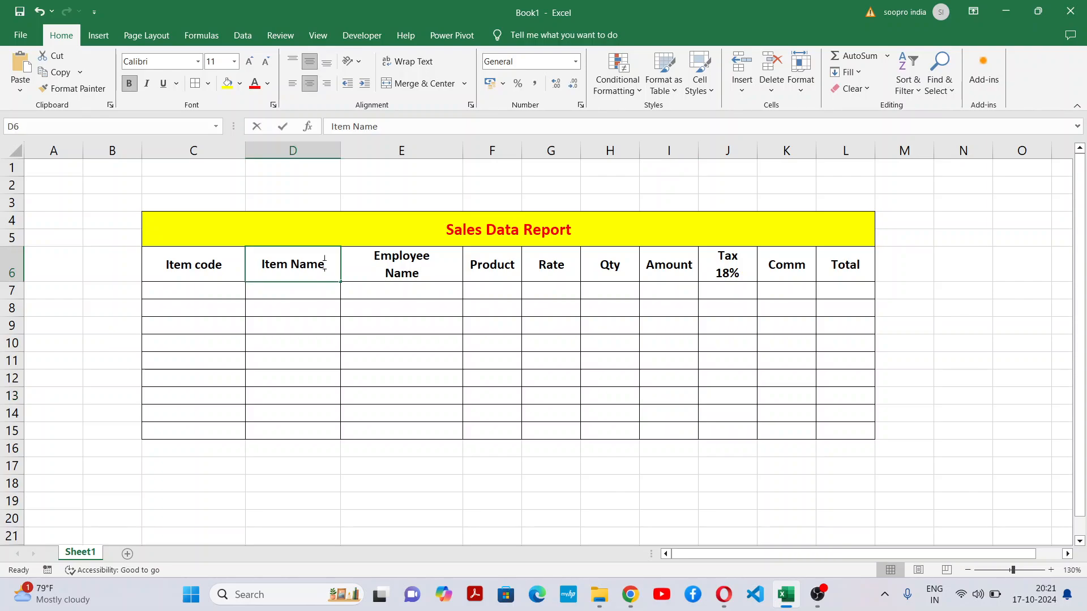
pyautogui.doubleClick(324, 263)
pyautogui.press('BackSpace')
pyautogui.press('BackSpace')
pyautogui.press('BackSpace')
pyautogui.press('BackSpace')
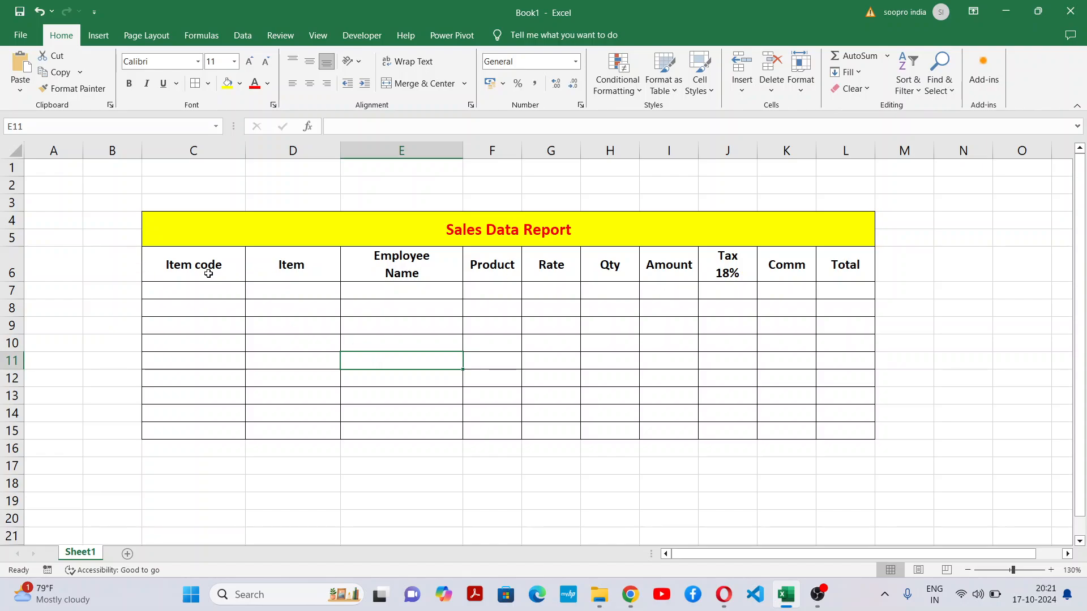
# Step: Apply thick outside borders around the header and data range C6:L15
pyautogui.moveTo(208, 272); pyautogui.dragTo(836, 274)
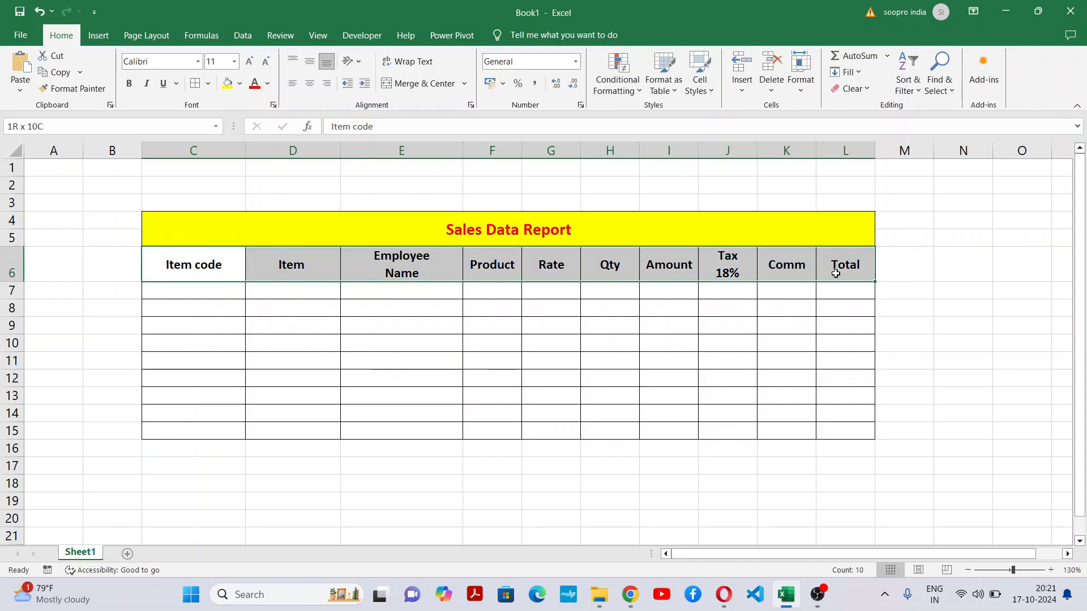
pyautogui.click(554, 234)
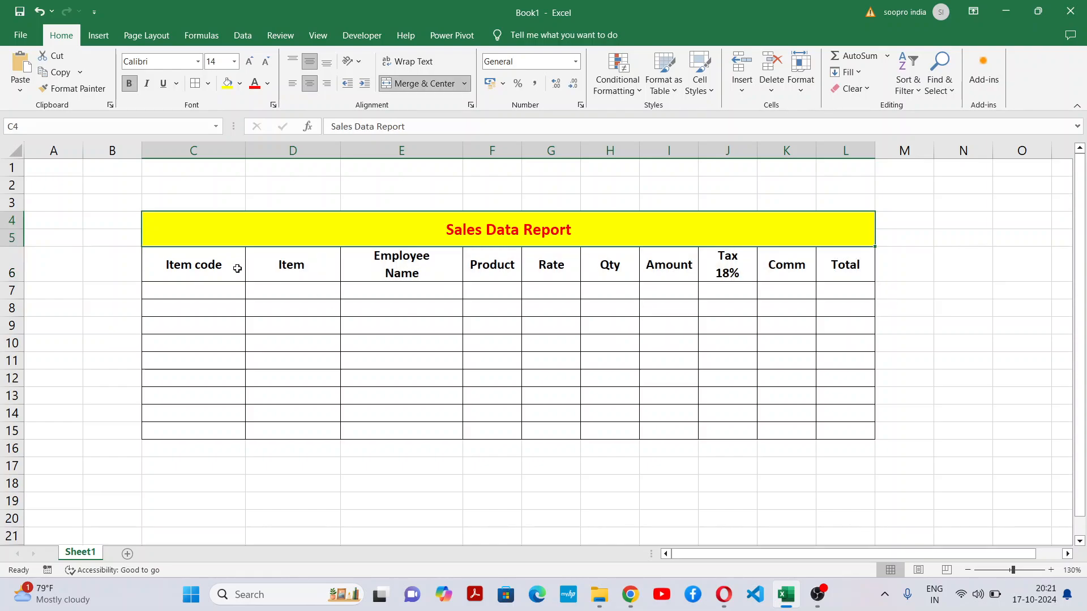
pyautogui.moveTo(168, 257); pyautogui.dragTo(825, 429)
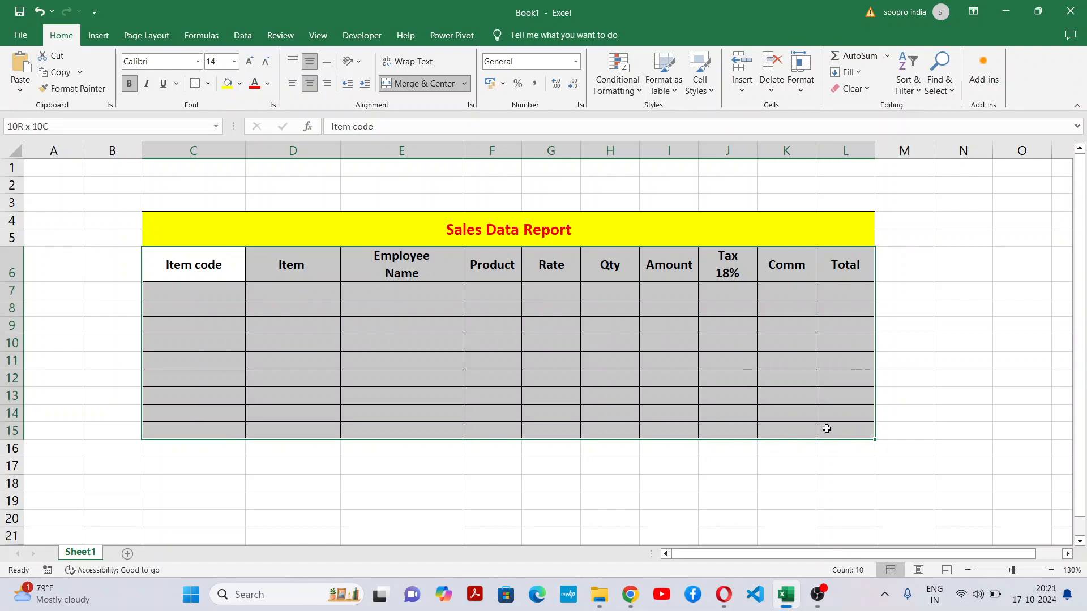
pyautogui.click(208, 83)
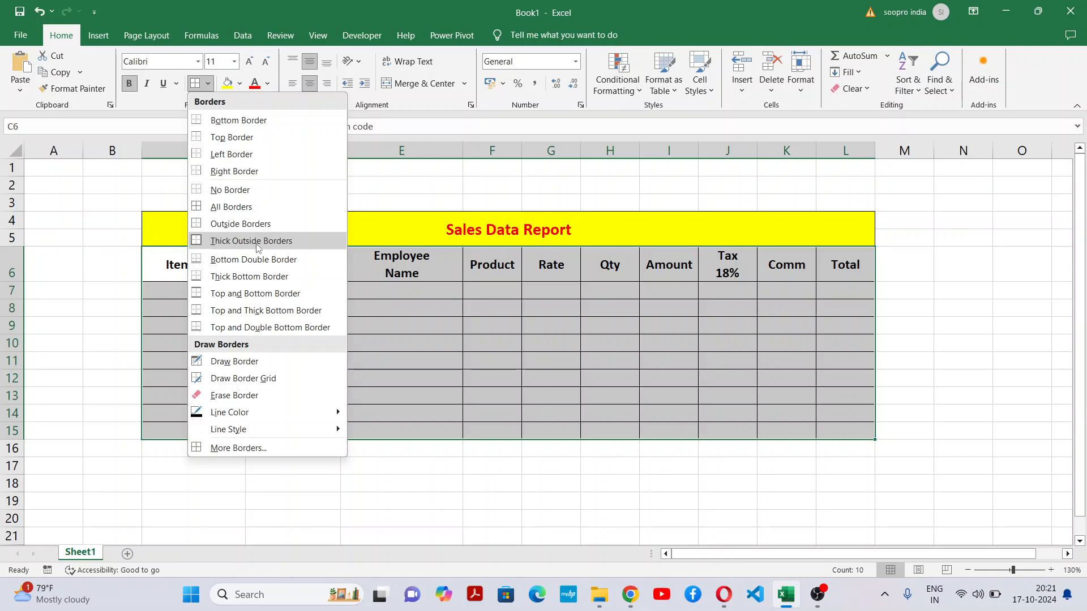
pyautogui.click(252, 241)
pyautogui.click(334, 396)
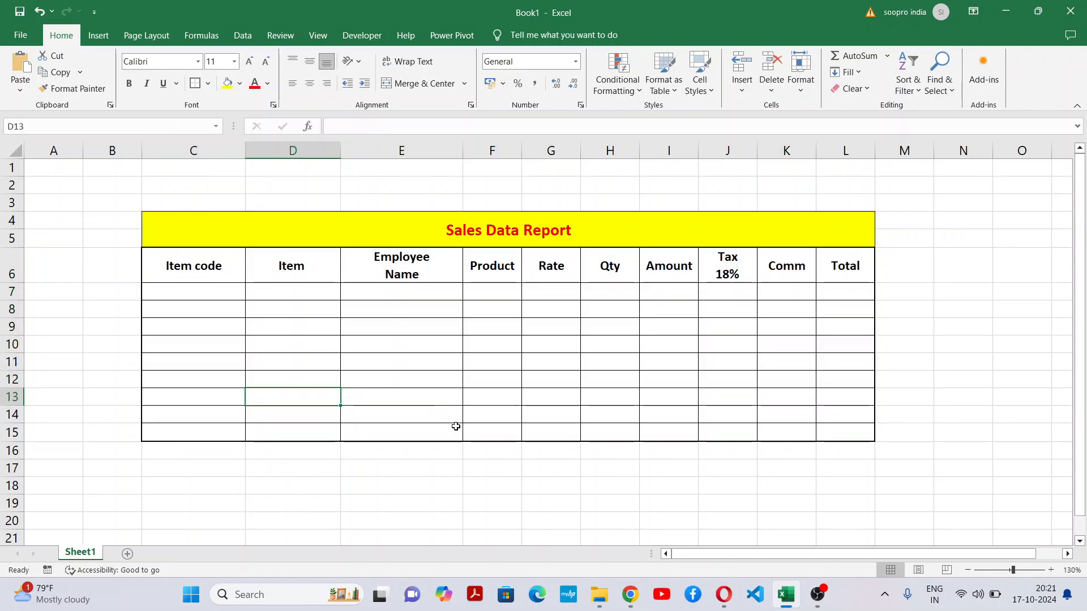
pyautogui.click(564, 339)
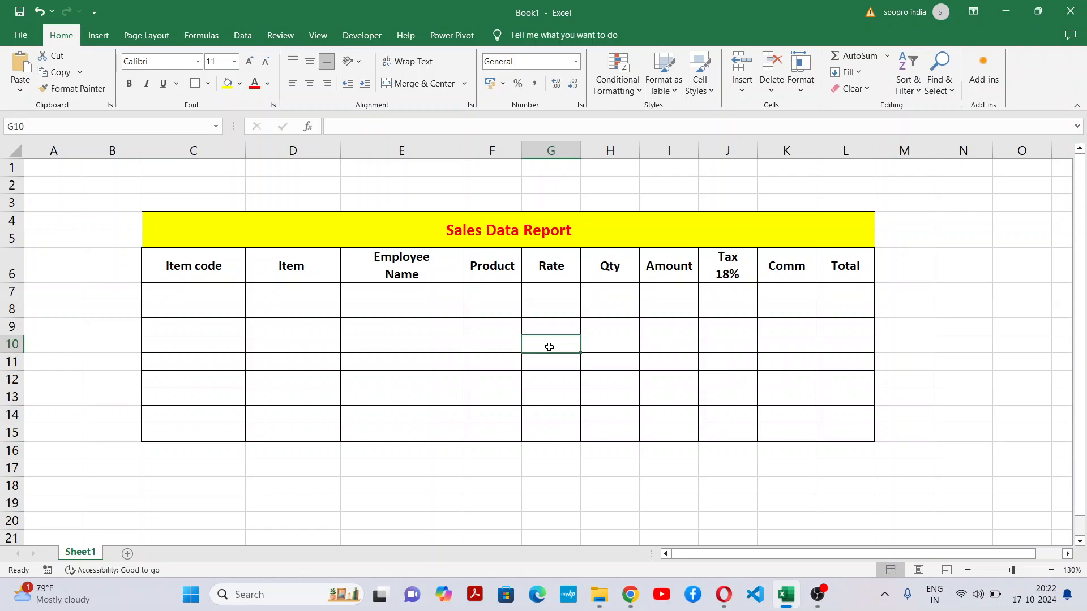
# Step: Add "2%" on a second line below "Comm" inside header cell K6
pyautogui.doubleClick(807, 267)
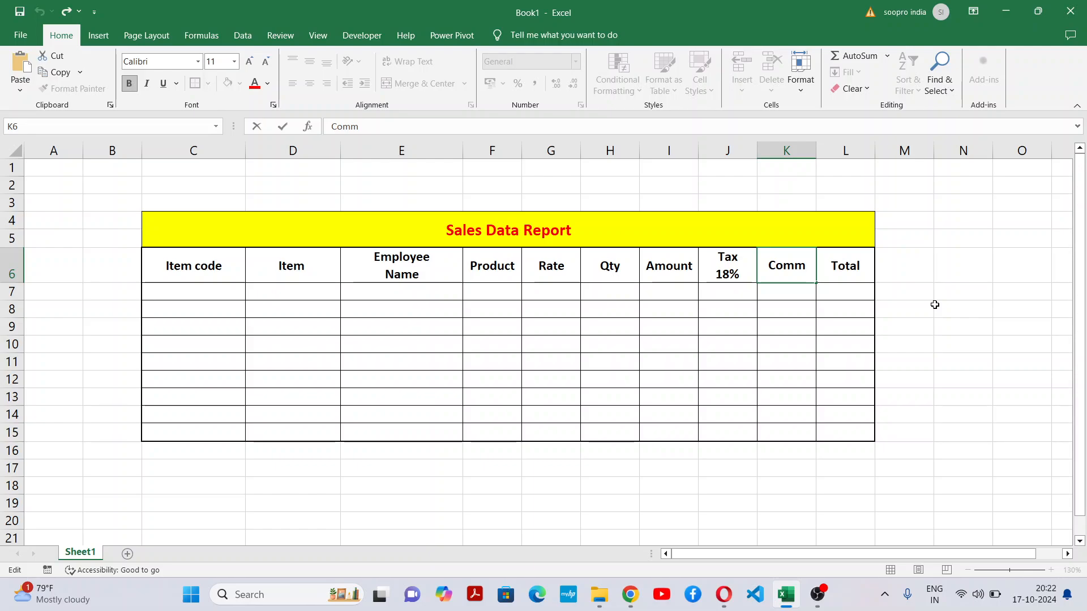
pyautogui.hotkey('alt', 'Return')
pyautogui.write('2%')
pyautogui.click(802, 363)
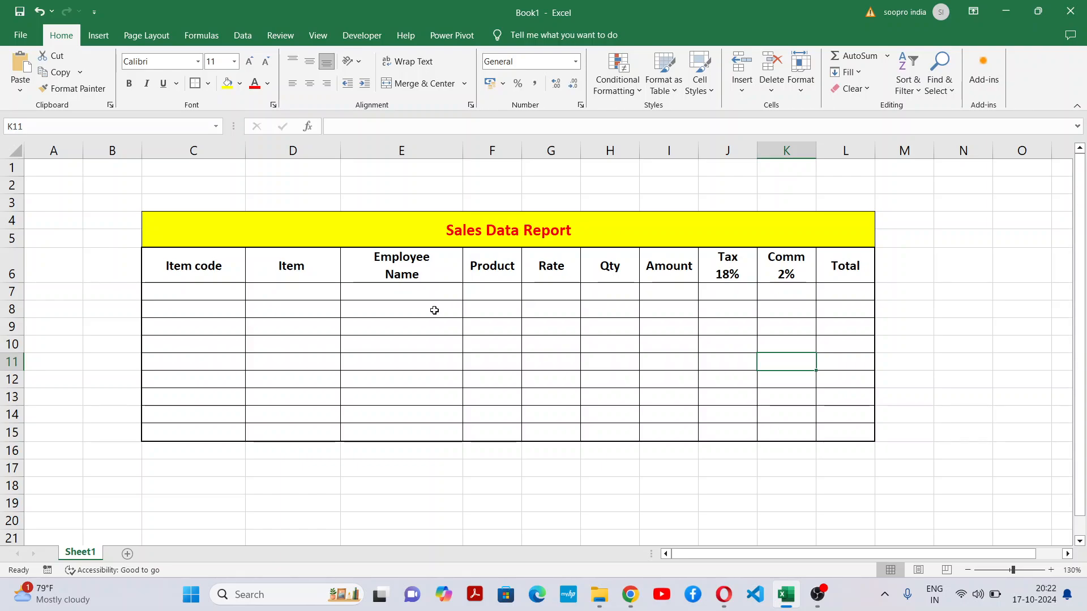
# Step: Enter "Mouse" in cell D7 as the first entry under the Item header
pyautogui.click(274, 289)
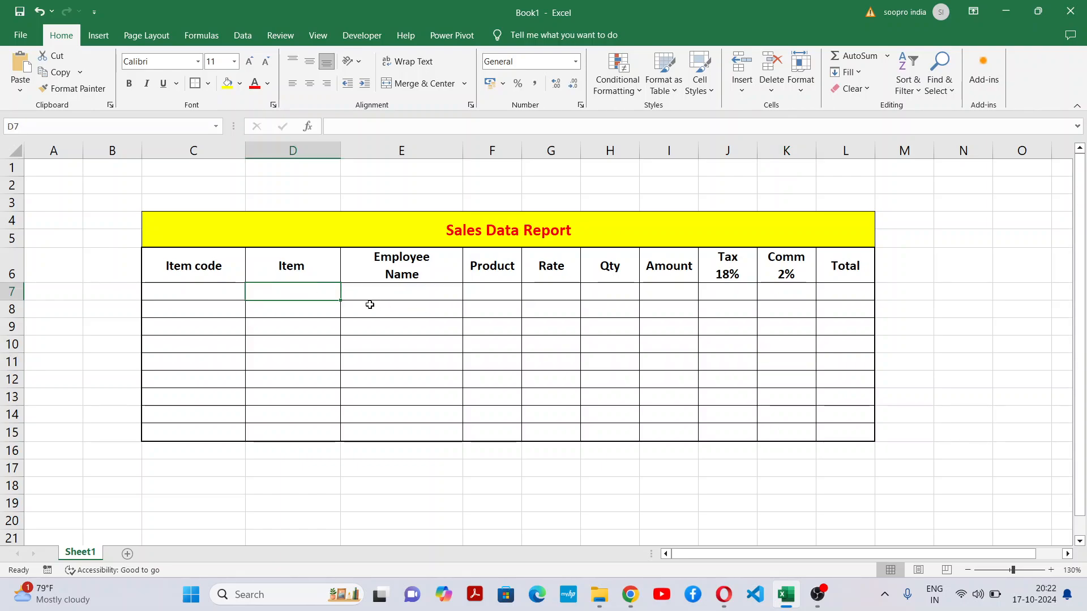
pyautogui.write('Mouse')
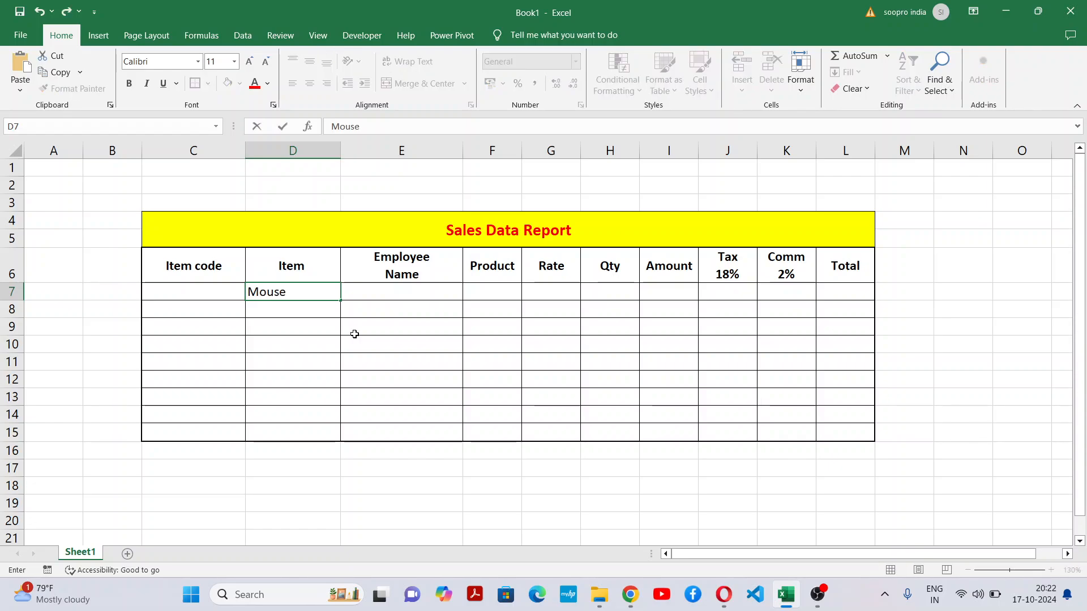
pyautogui.press('Return')
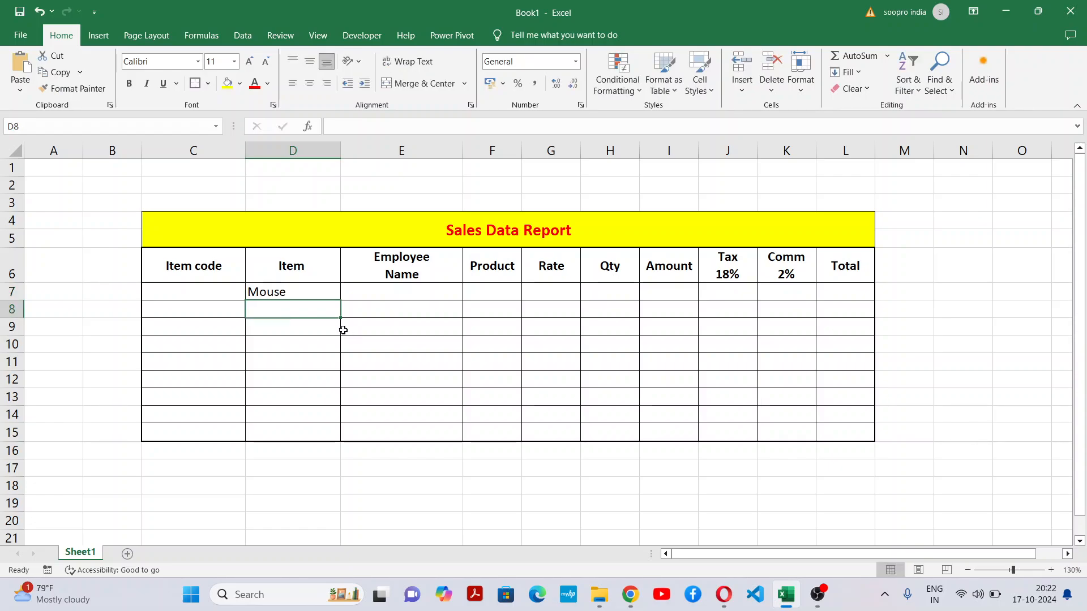
# Step: Center the contents of the data range C7:L15 horizontally
pyautogui.moveTo(213, 291); pyautogui.dragTo(842, 441)
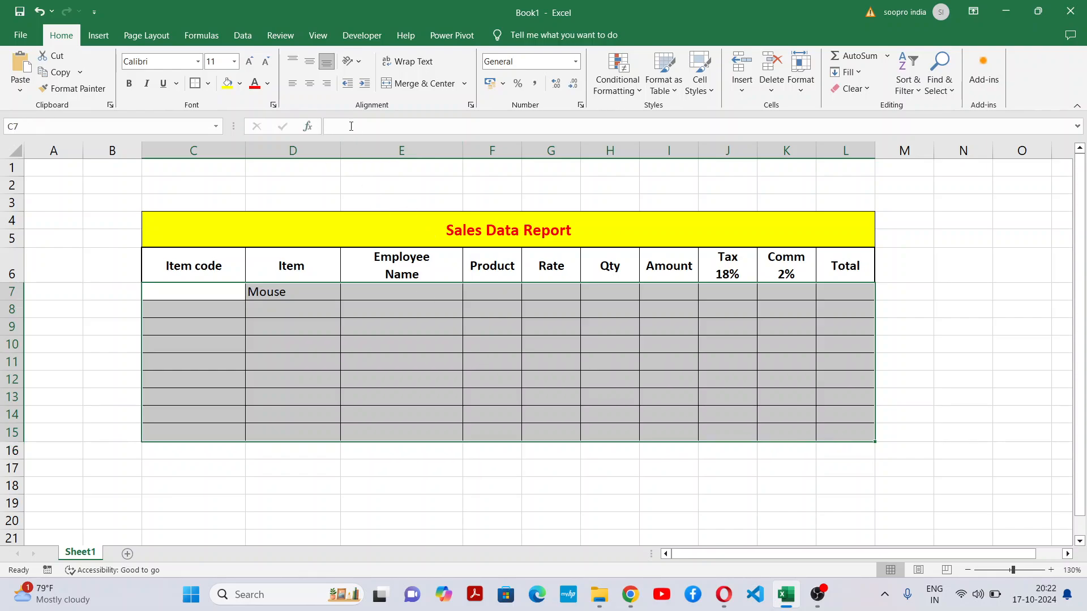
pyautogui.click(309, 85)
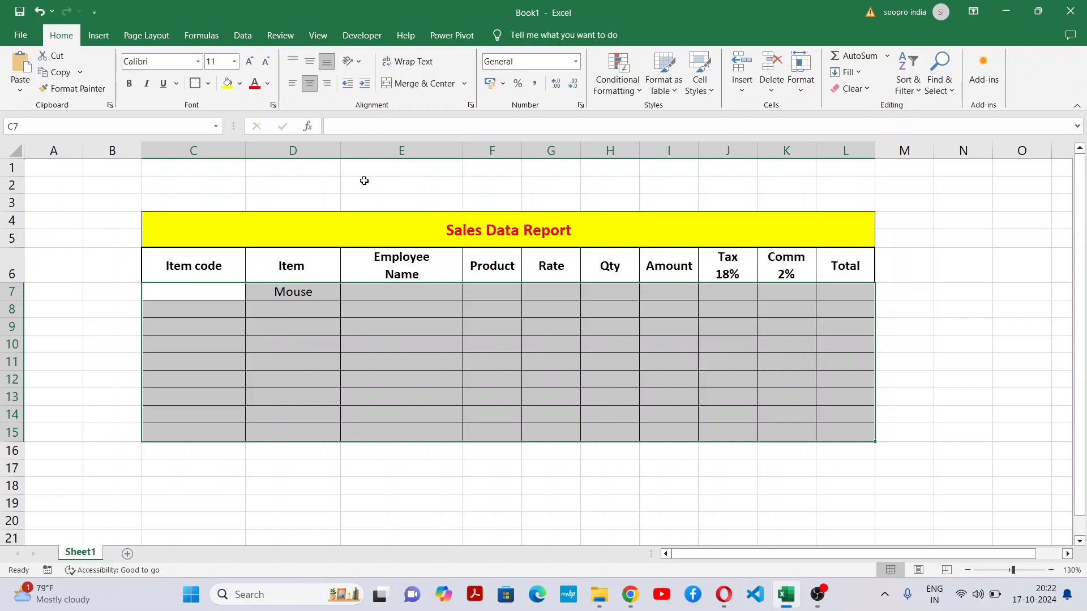
# Step: Enter "Keyboard" in cell D8 as the second entry under the Item header
pyautogui.click(294, 305)
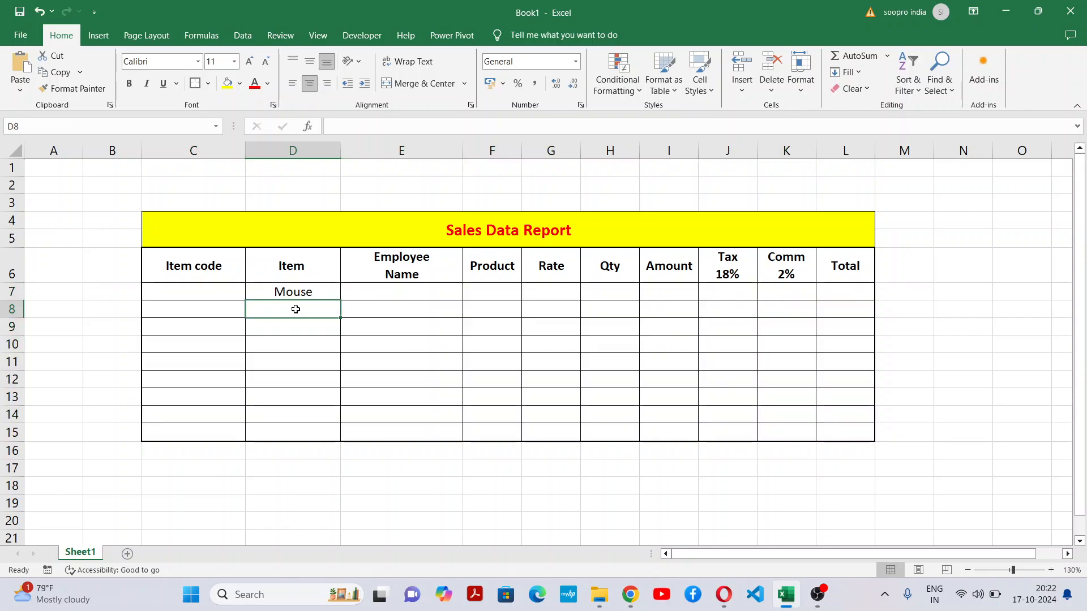
pyautogui.write('Keyboard')
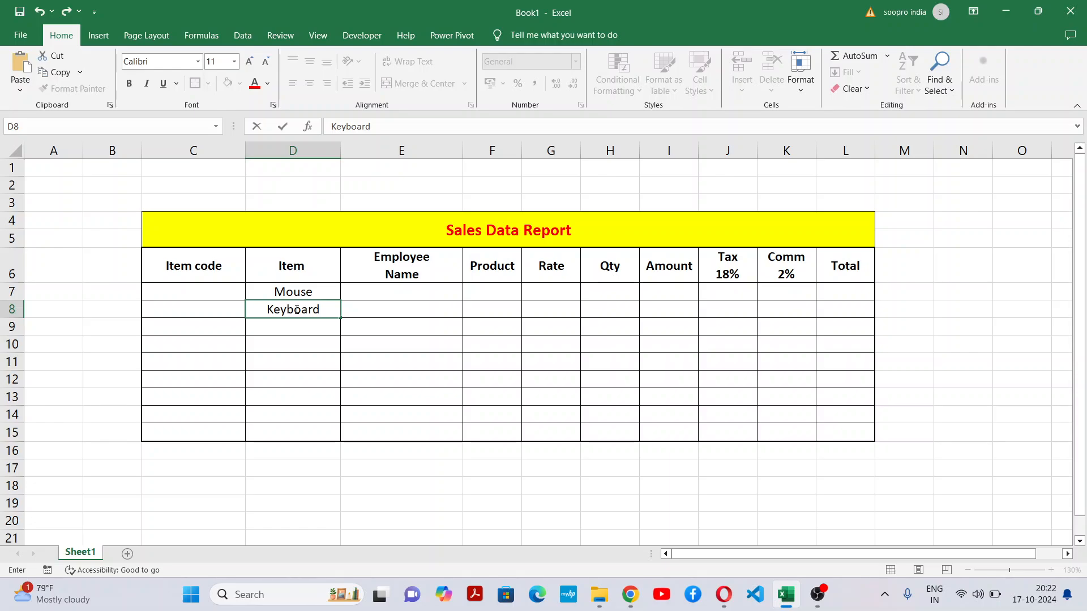
pyautogui.press('Up')
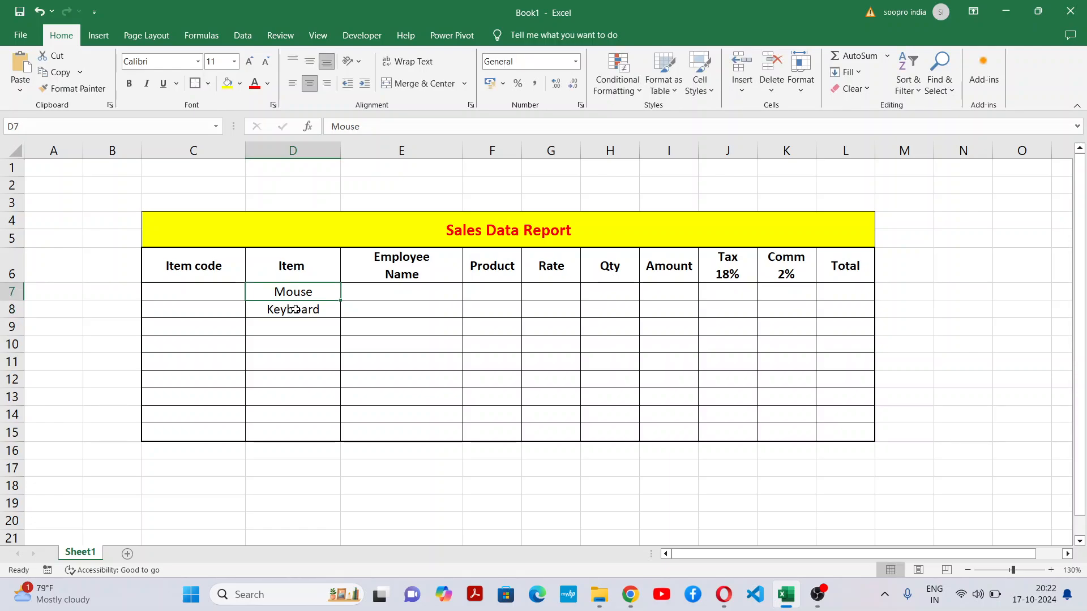
# Step: Delete the entire Item column (D) from the sales table
pyautogui.press('Up')
pyautogui.press('Right')
pyautogui.press('Right')
pyautogui.press('Right')
pyautogui.press('Left')
pyautogui.press('Left')
pyautogui.press('Left')
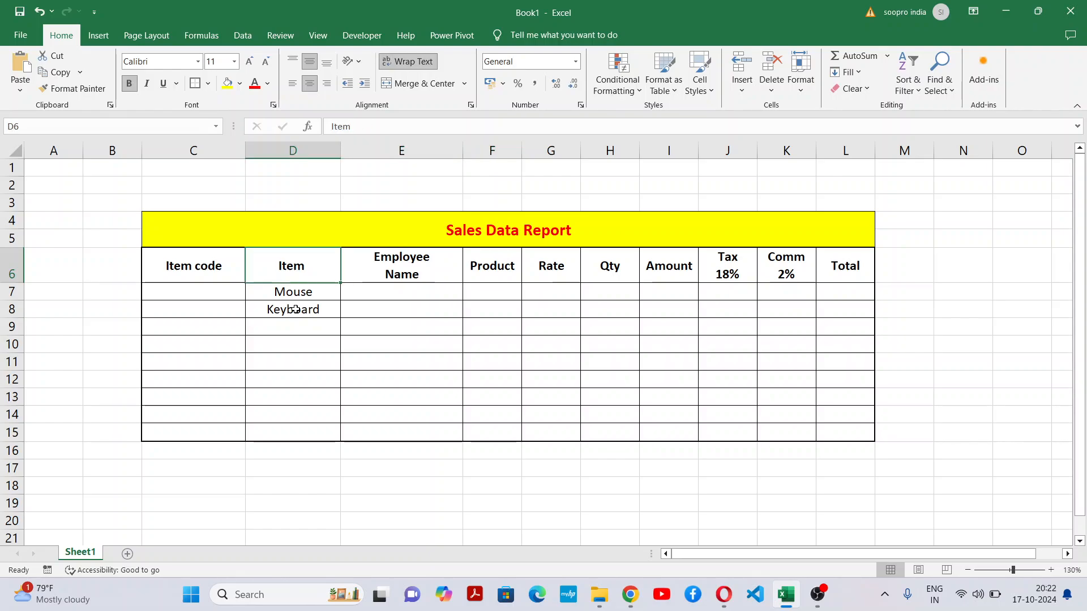
pyautogui.click(351, 369)
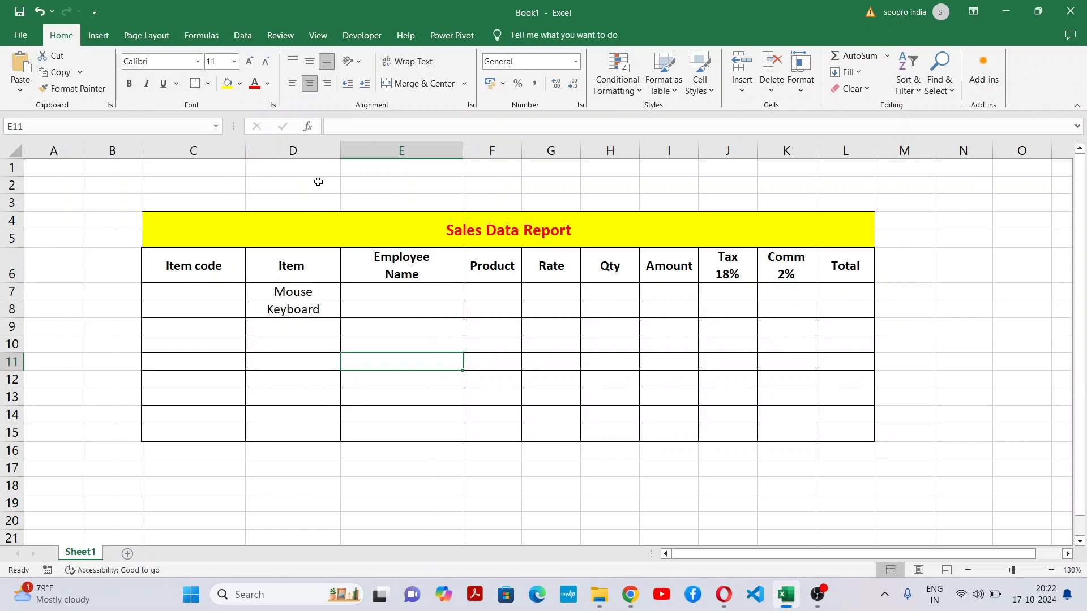
pyautogui.click(305, 155)
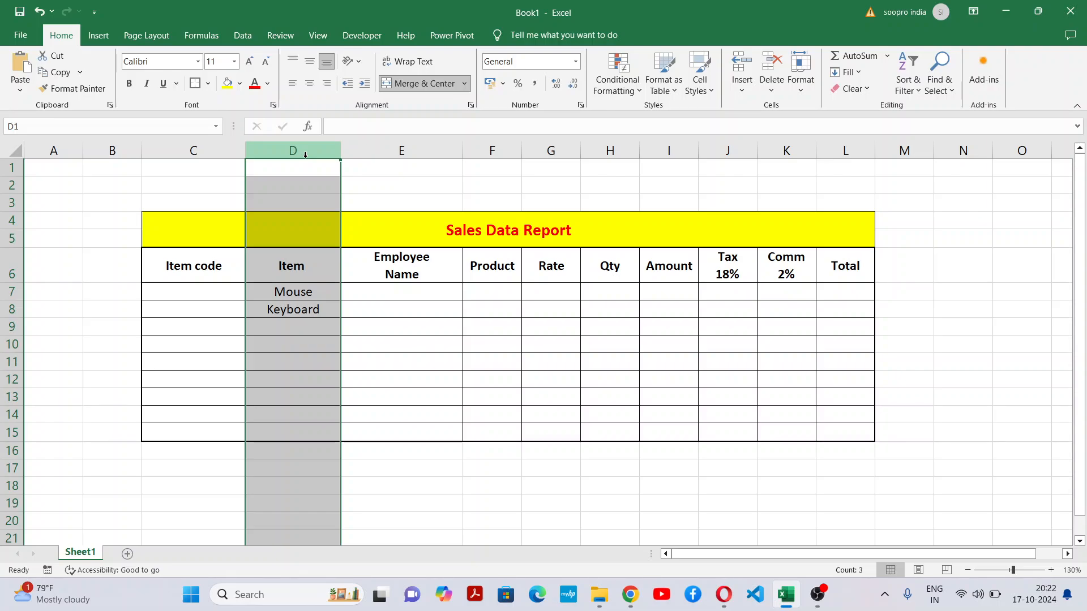
pyautogui.hotkey('ctrl', '-')
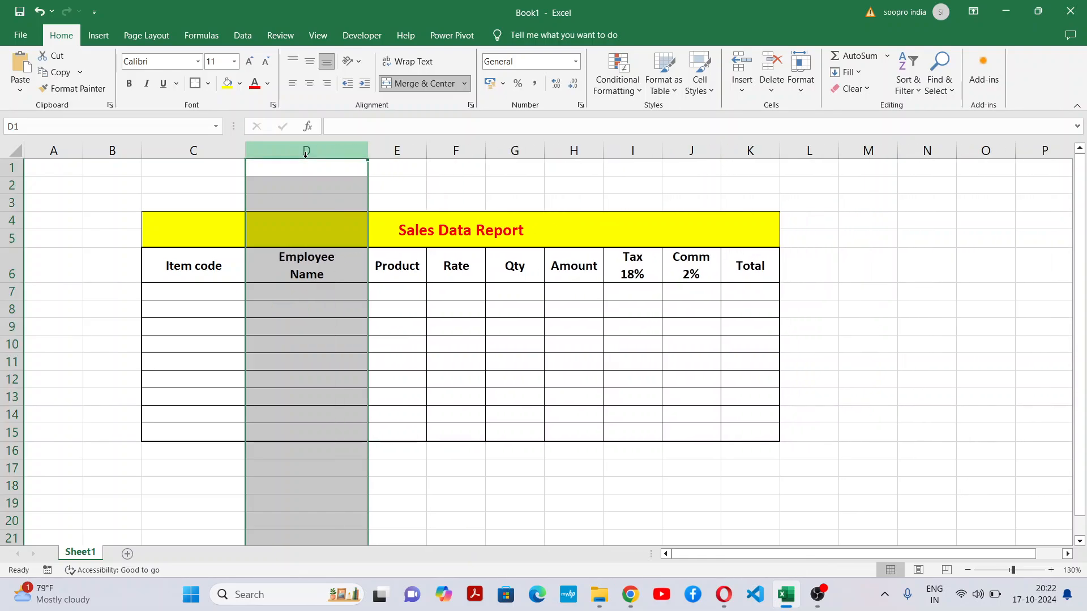
# Step: Widen the Product column (E) to nearly the width of the Item code column
pyautogui.click(413, 292)
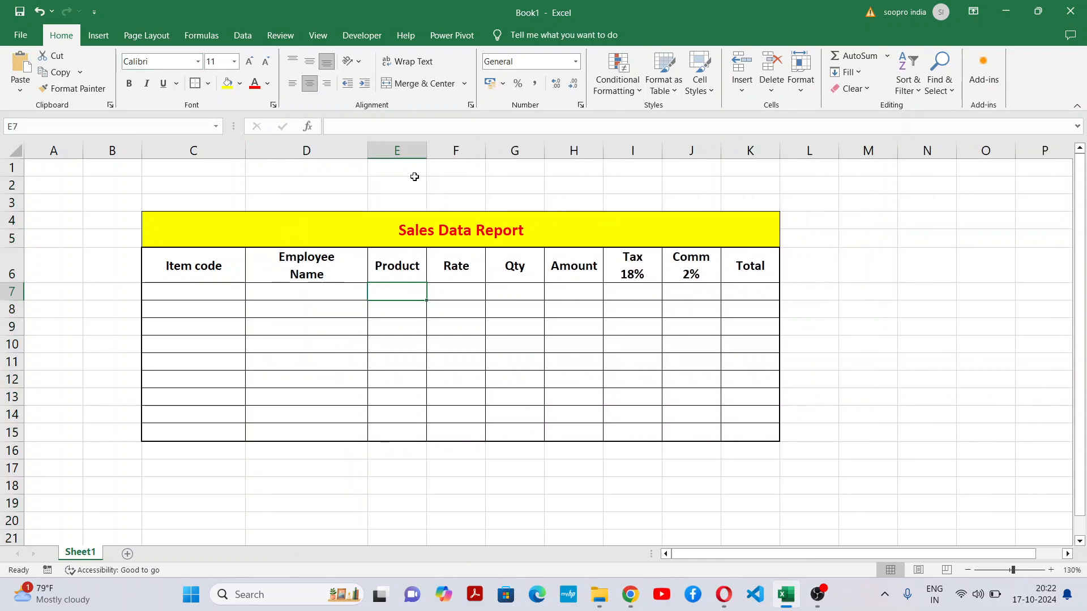
pyautogui.click(435, 145)
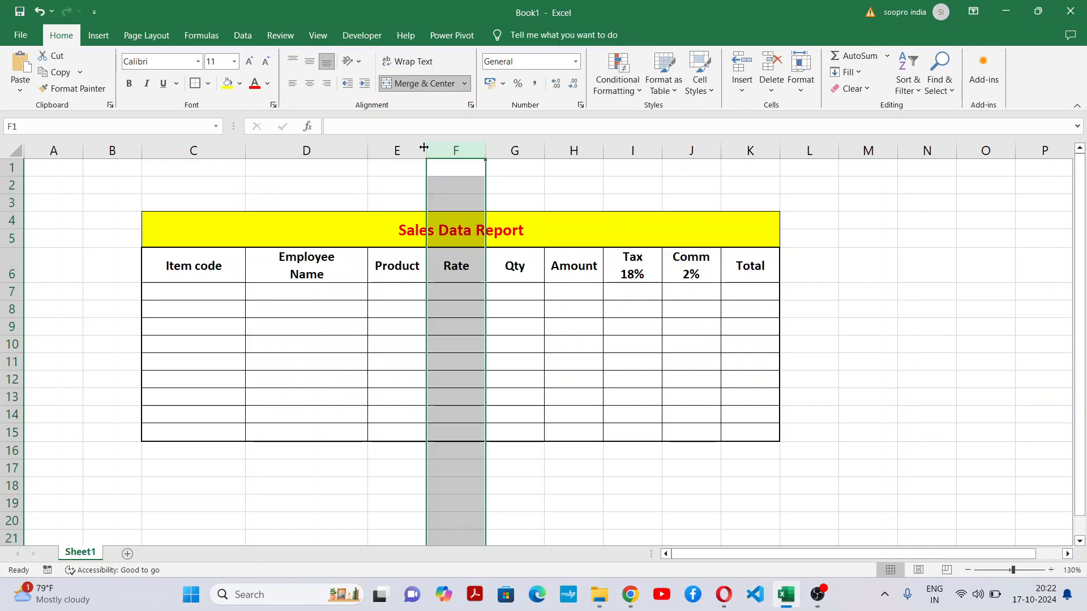
pyautogui.moveTo(427, 145); pyautogui.dragTo(467, 150)
# Step: Enter the products Mouse, Keyboard and Printer in cells E7 to E9
pyautogui.click(404, 285)
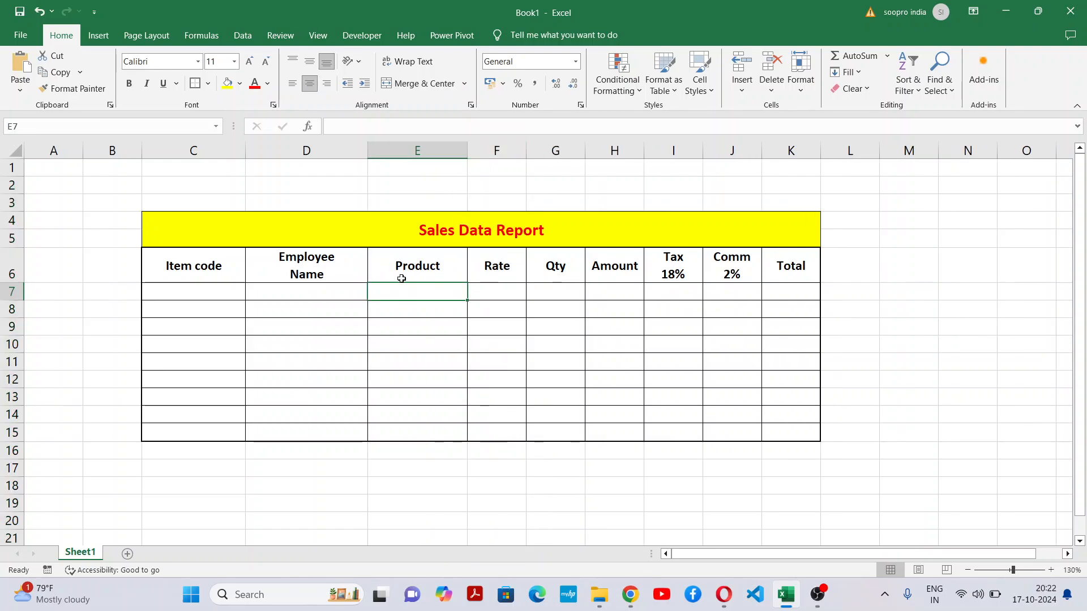
pyautogui.write('Mouse')
pyautogui.press('Return')
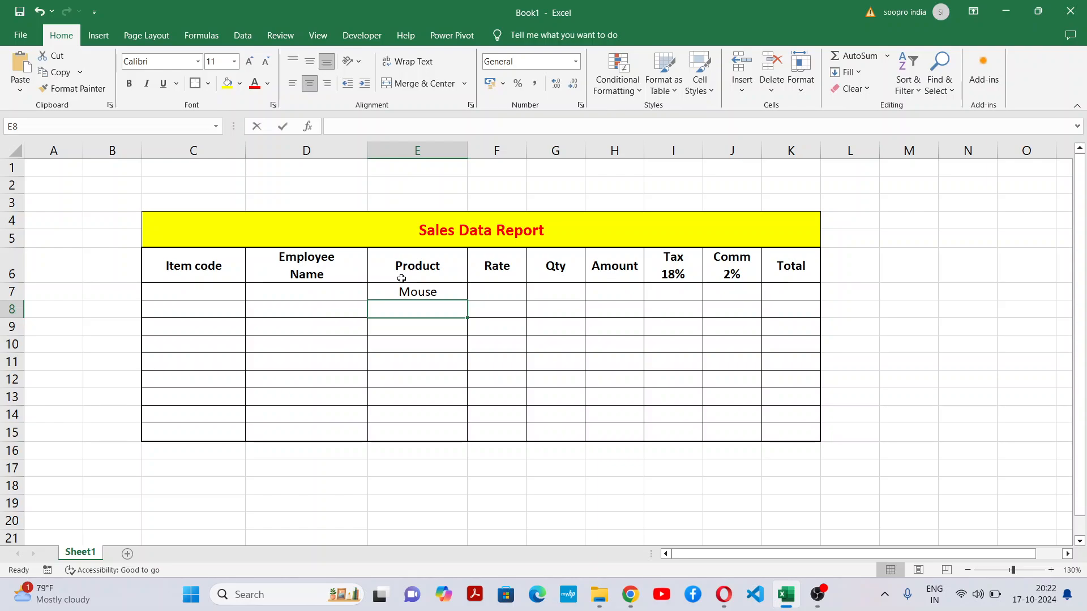
pyautogui.write('Keyboard')
pyautogui.press('Return')
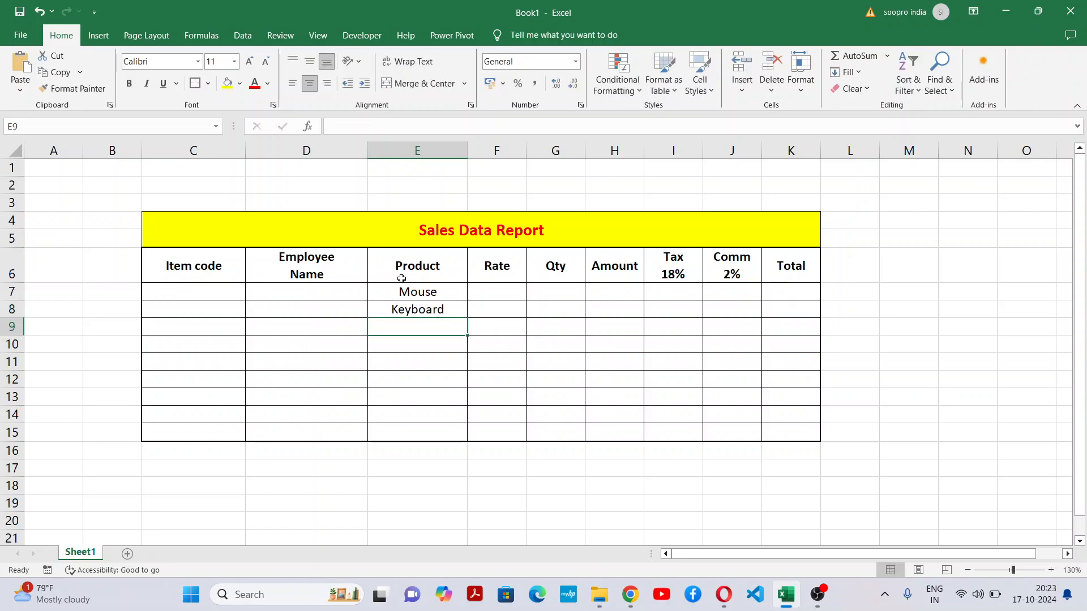
pyautogui.write('Printer')
pyautogui.press('Return')
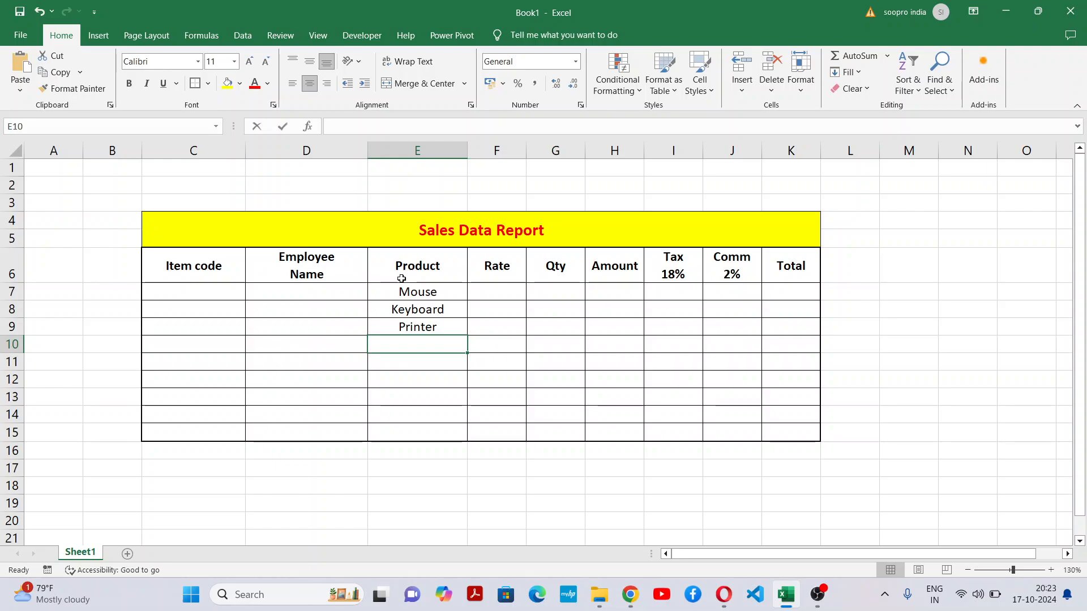
# Step: Enter the products CD, DVD and Pen Drive in cells E10 to E12
pyautogui.write('CD')
pyautogui.press('Return')
pyautogui.write('DVD')
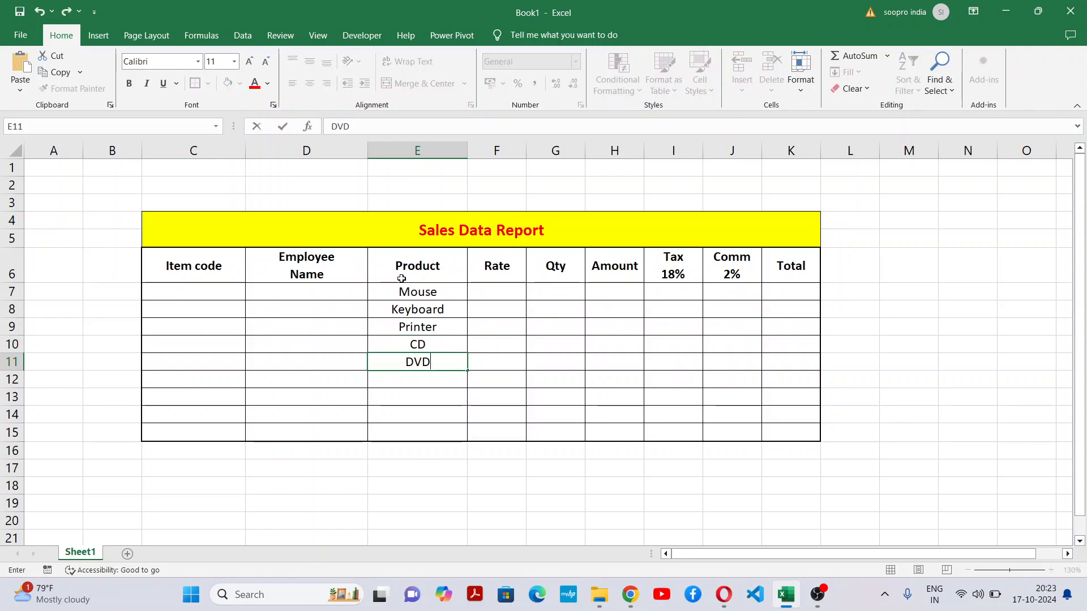
pyautogui.press('Return')
pyautogui.write('P')
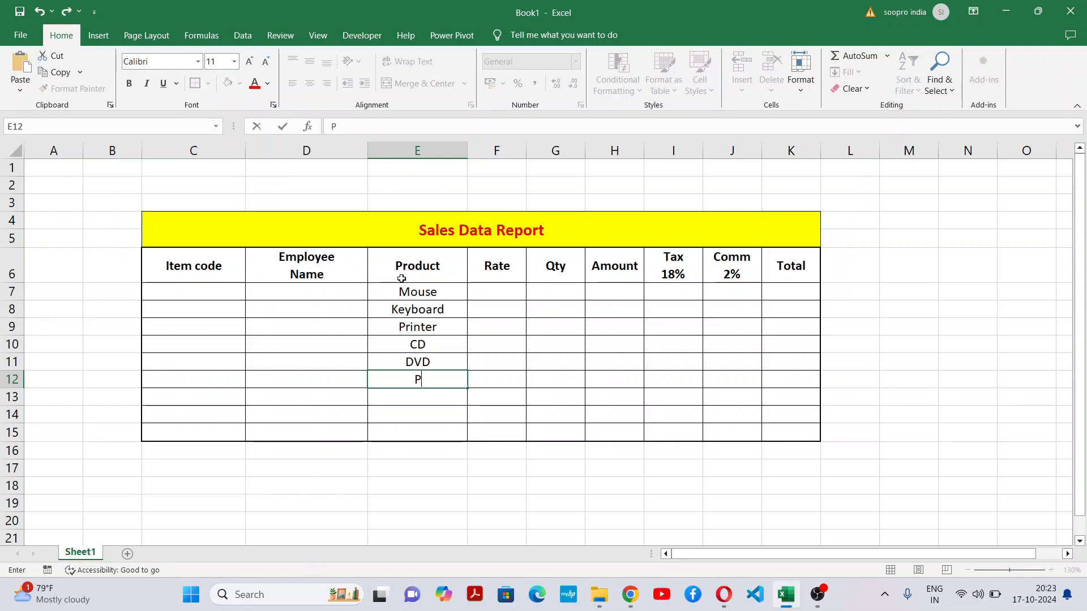
pyautogui.write('en Drive')
pyautogui.press('Return')
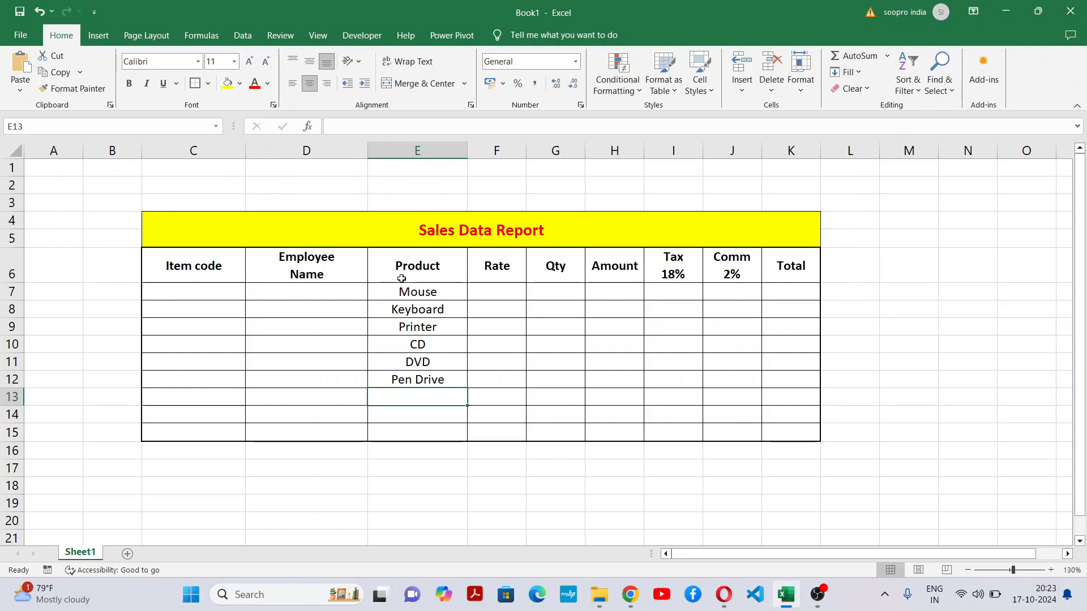
# Step: Enter the products LED, Laptop and Mobile in cells E13 to E15
pyautogui.write('LED')
pyautogui.press('Return')
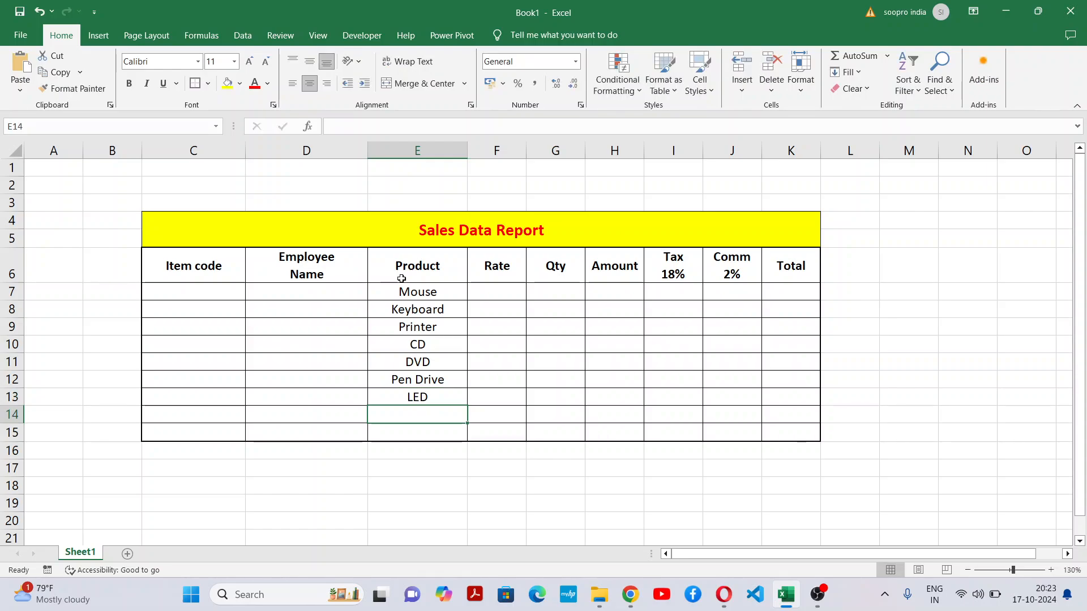
pyautogui.write('Laptop')
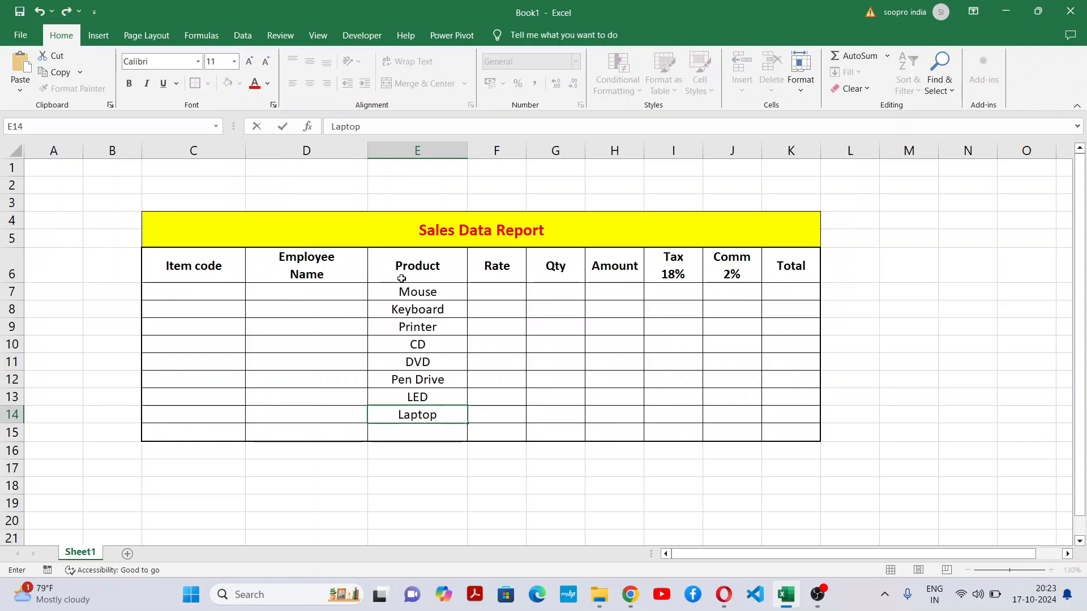
pyautogui.press('Return')
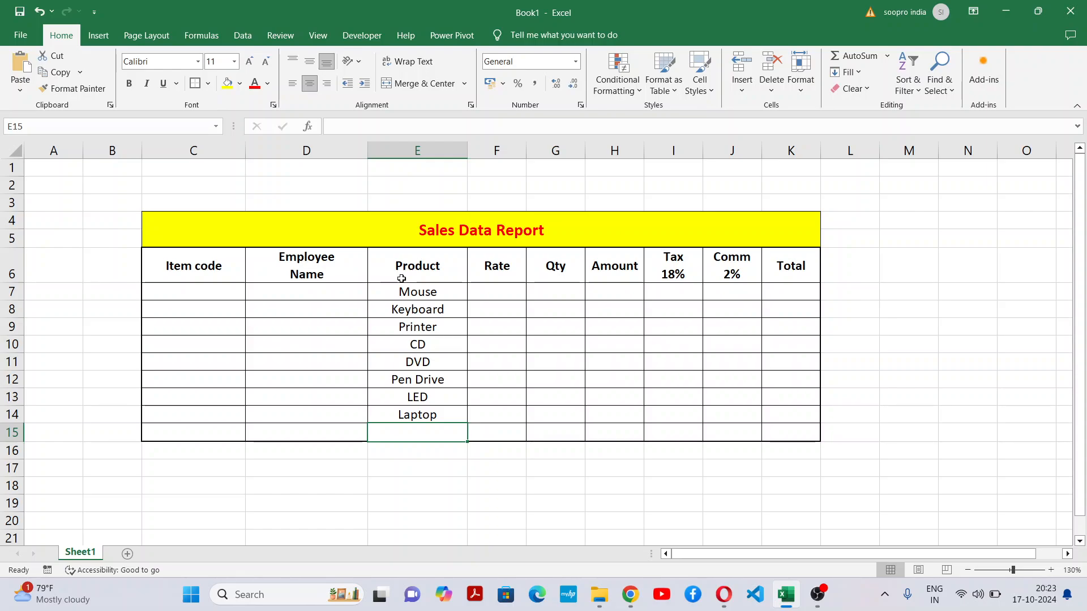
pyautogui.write('Mobile')
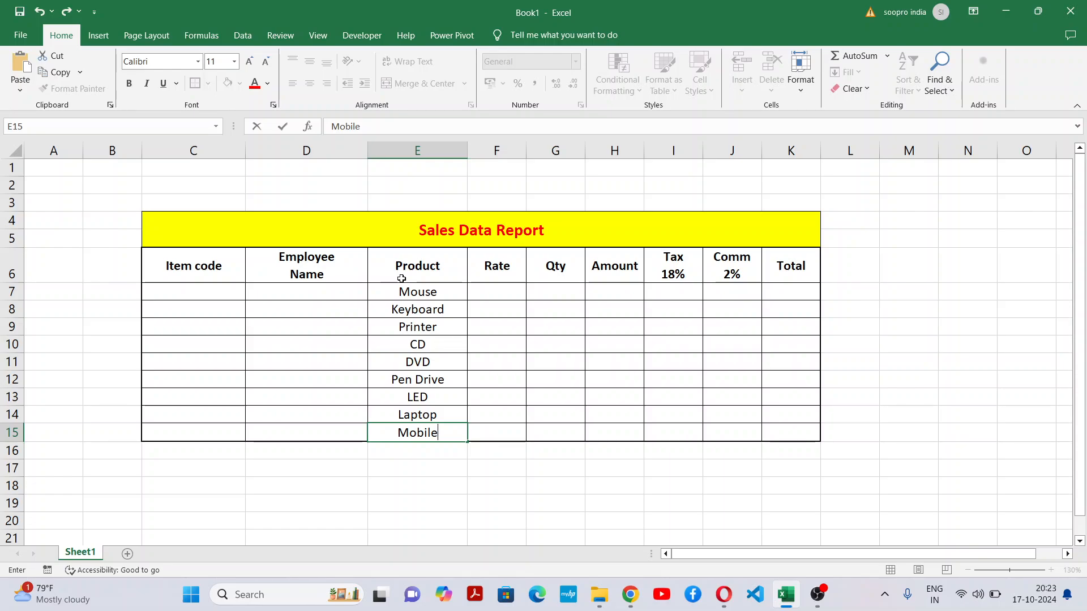
pyautogui.press('Up')
# Step: Enter the item code M001 for the mouse in cell C7
pyautogui.press('Up')
pyautogui.press('Up')
pyautogui.press('Up')
pyautogui.press('Up')
pyautogui.press('Up')
pyautogui.press('Up')
pyautogui.press('Left')
pyautogui.press('Left')
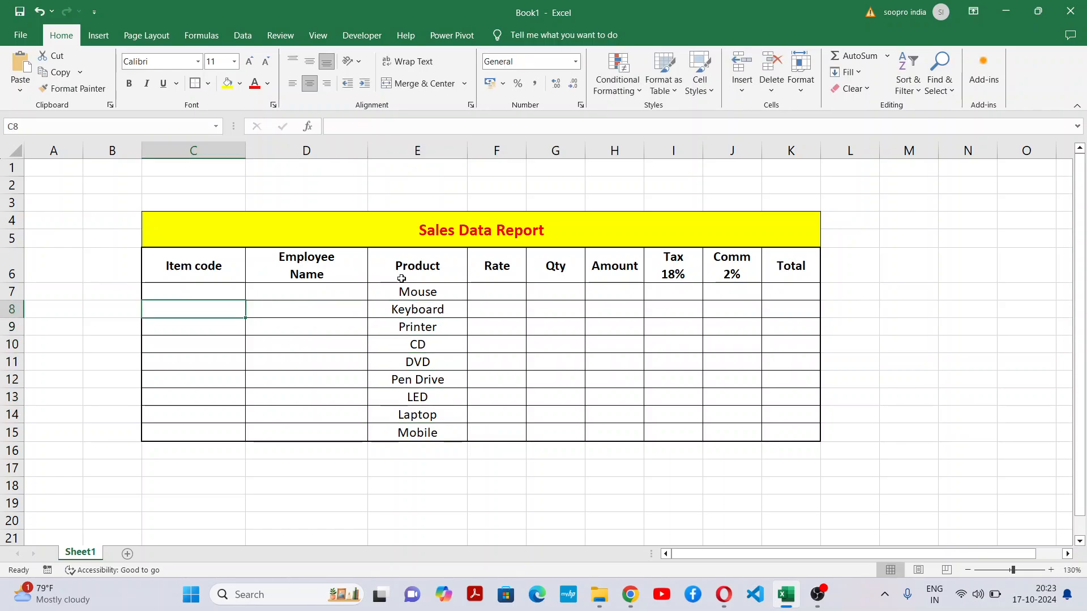
pyautogui.press('Up')
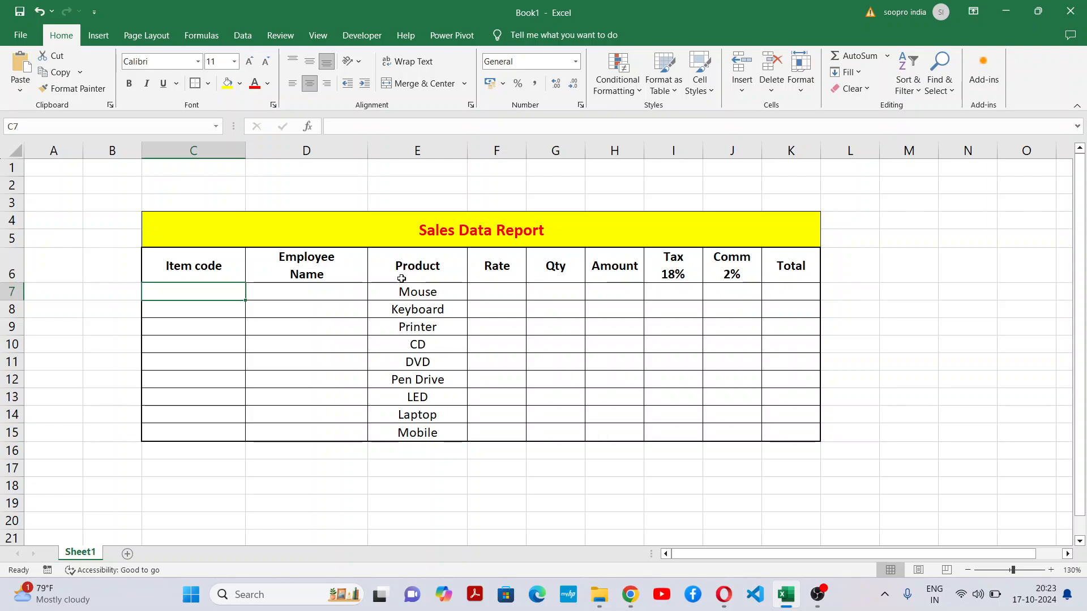
pyautogui.write('M001')
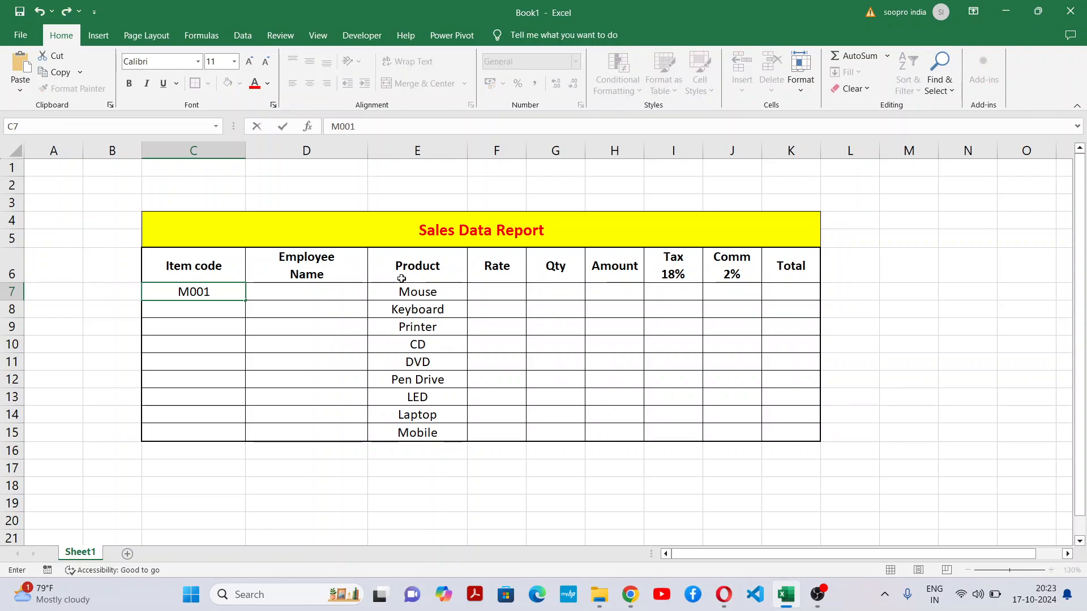
pyautogui.press('Return')
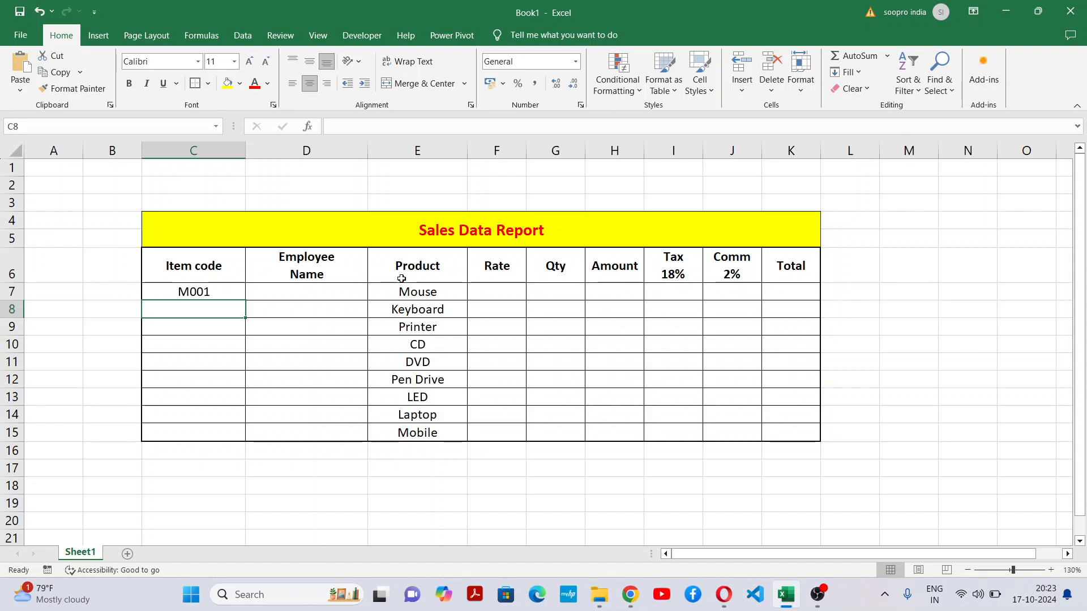
# Step: Enter the item code K001 for the keyboard in cell C8
pyautogui.write('K001')
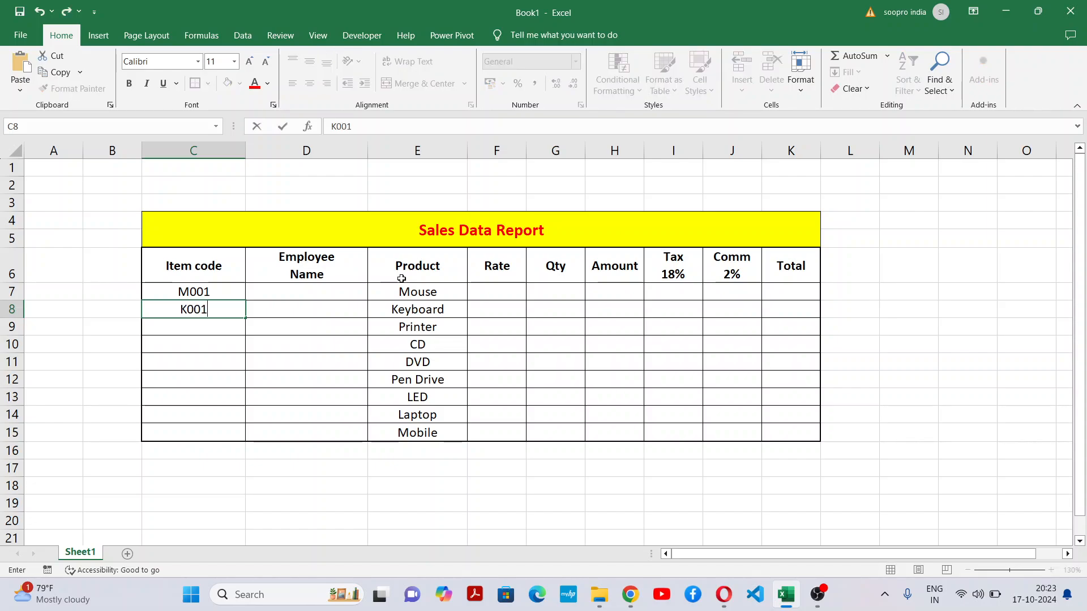
pyautogui.press('Return')
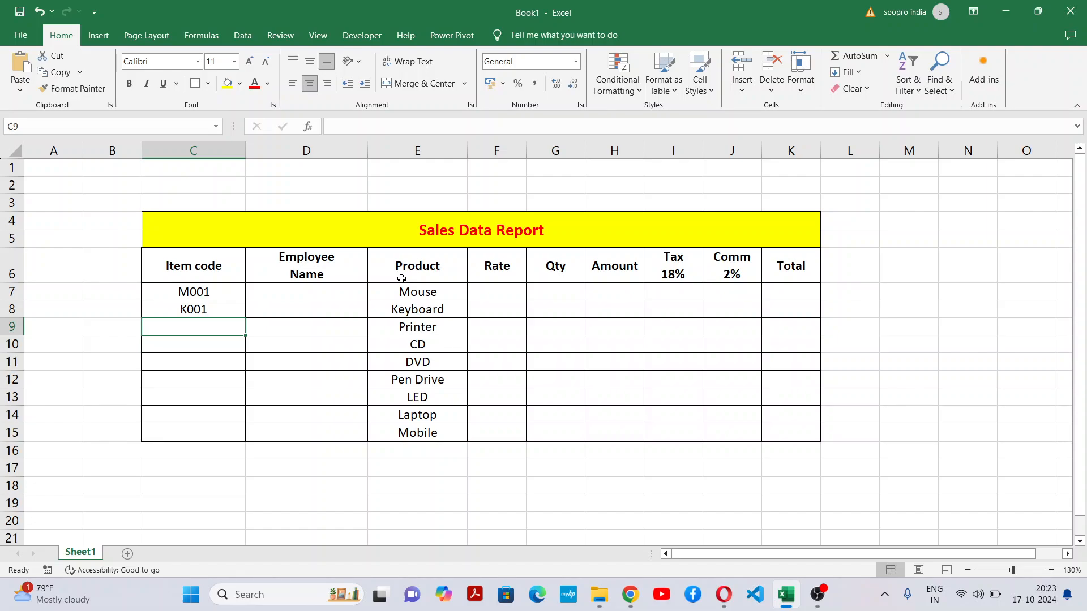
pyautogui.press('Up')
pyautogui.write('K')
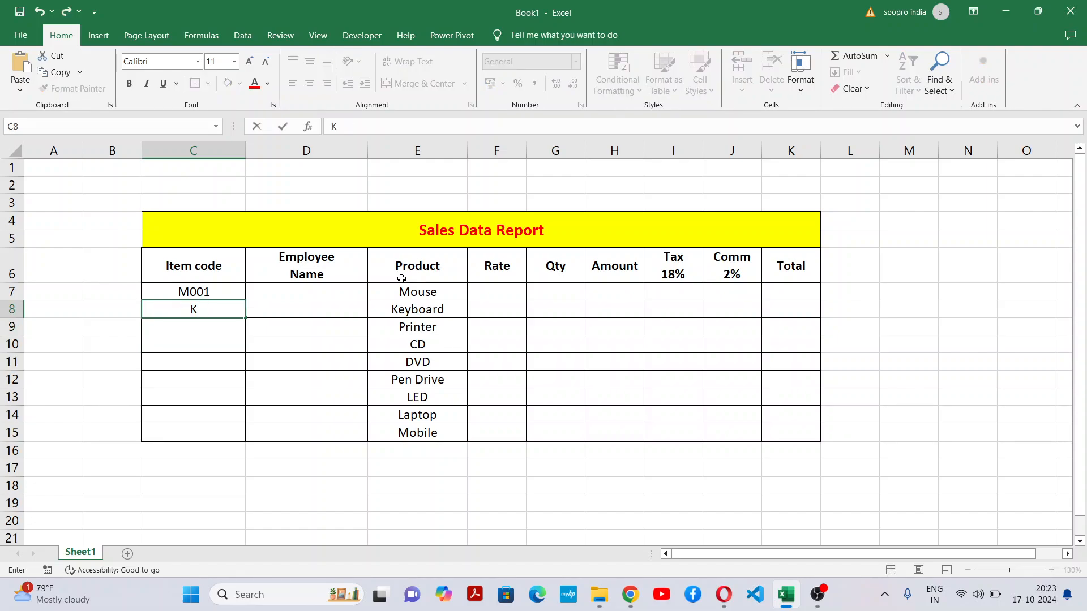
pyautogui.write('001')
pyautogui.press('Return')
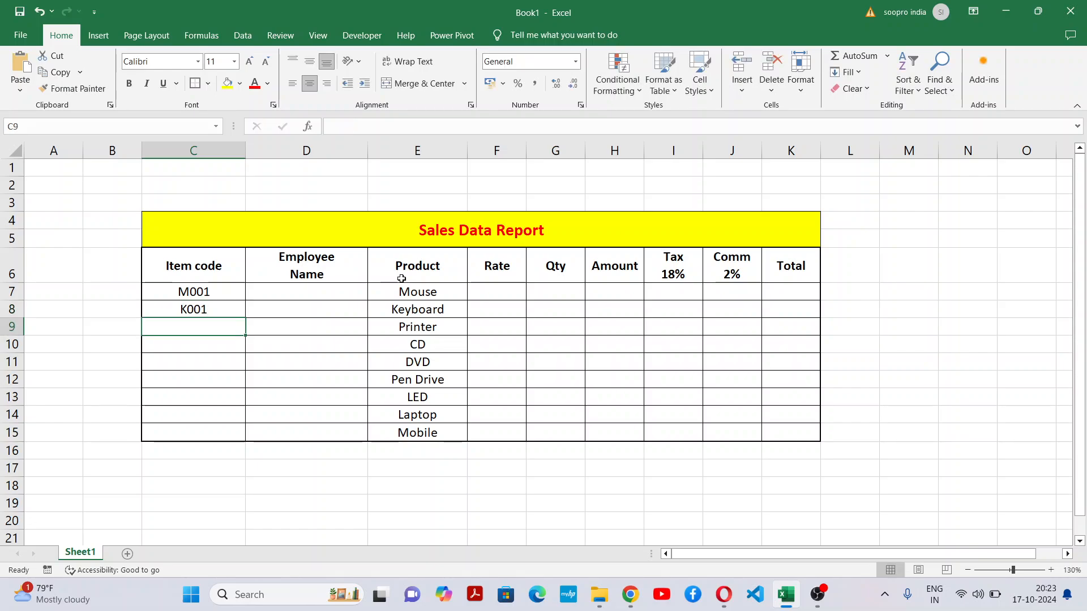
# Step: Enter the item codes P001, CD01 and DVD1 for the printer, CD and DVD in cells C9 to C11
pyautogui.write('P001')
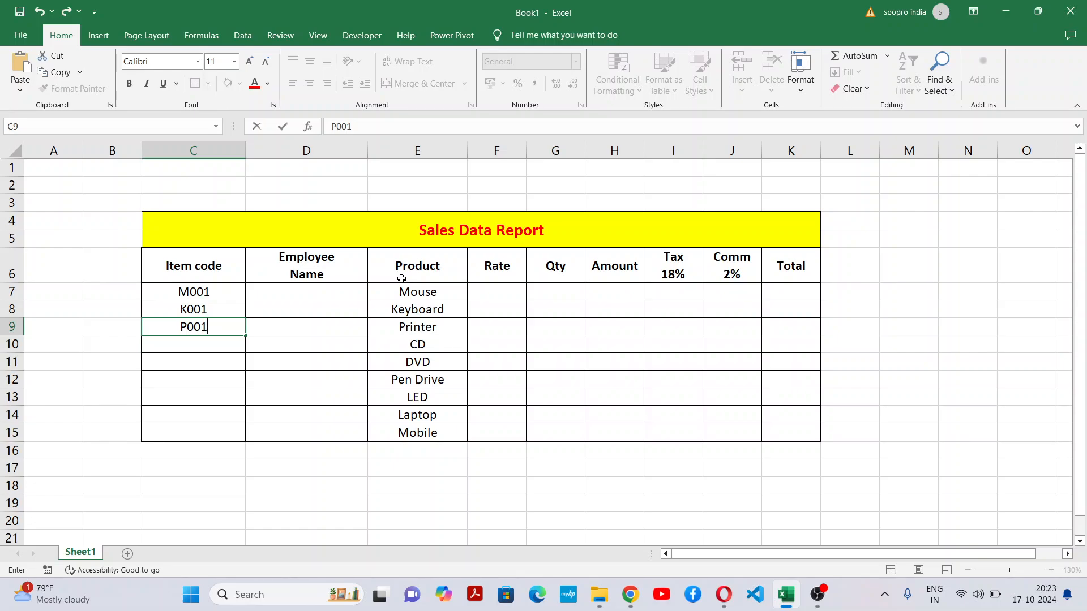
pyautogui.press('Return')
pyautogui.write('CD')
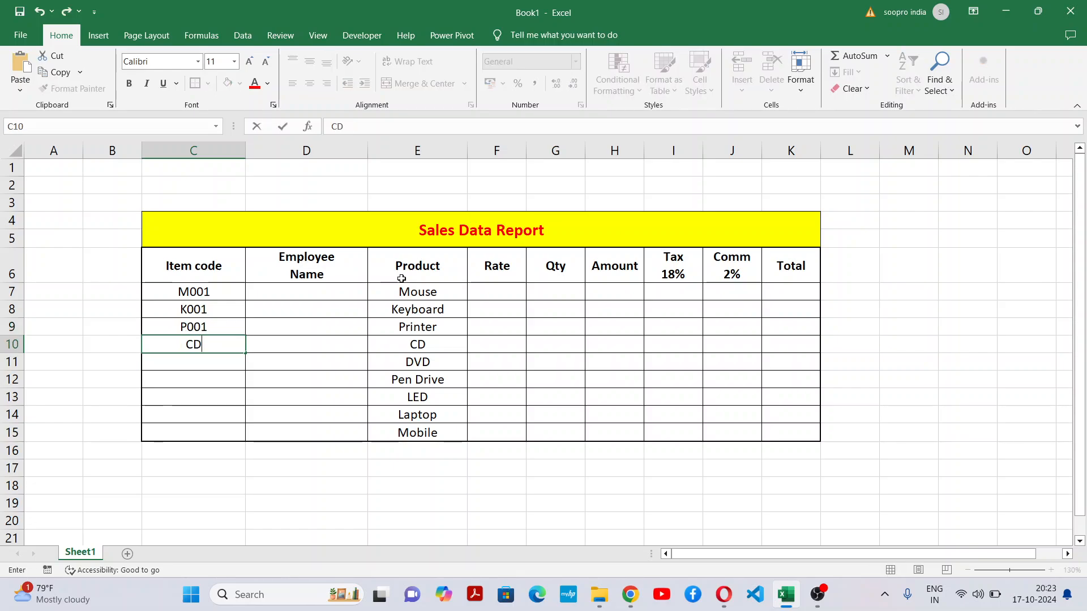
pyautogui.write('01')
pyautogui.press('Return')
pyautogui.write('D')
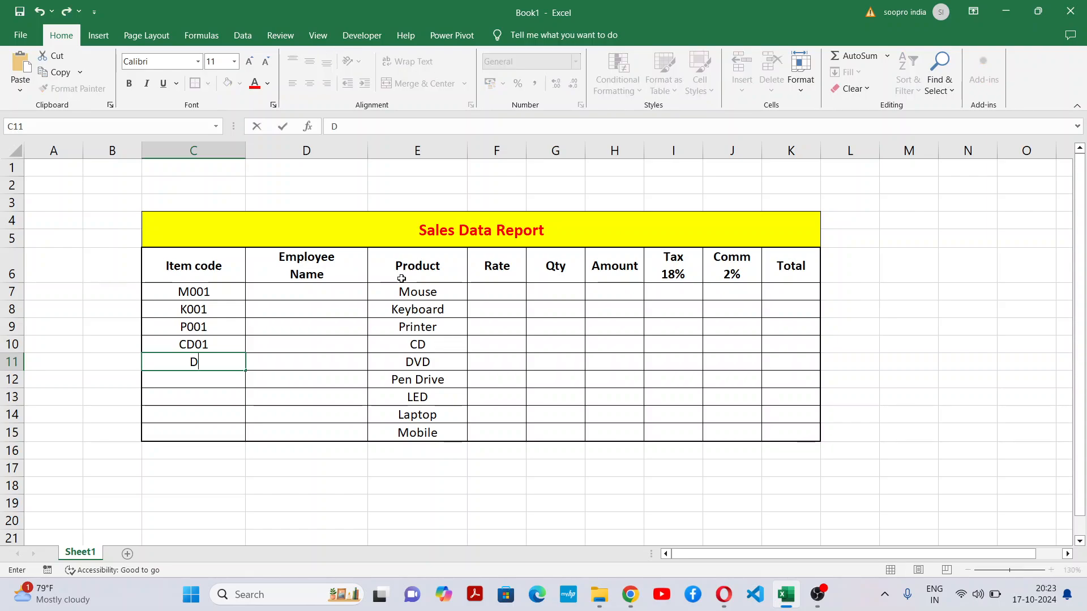
pyautogui.write('VD1')
pyautogui.press('Return')
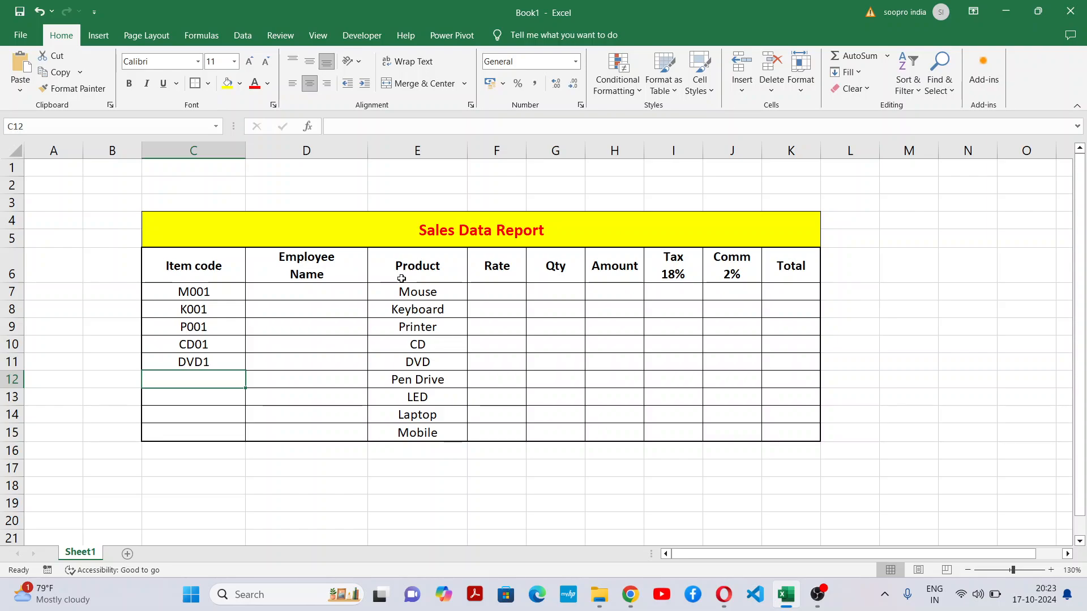
# Step: Enter the item codes PD01, LED01 and LT01 for the pen drive, LED and laptop in cells C12 to C14
pyautogui.write('PD01')
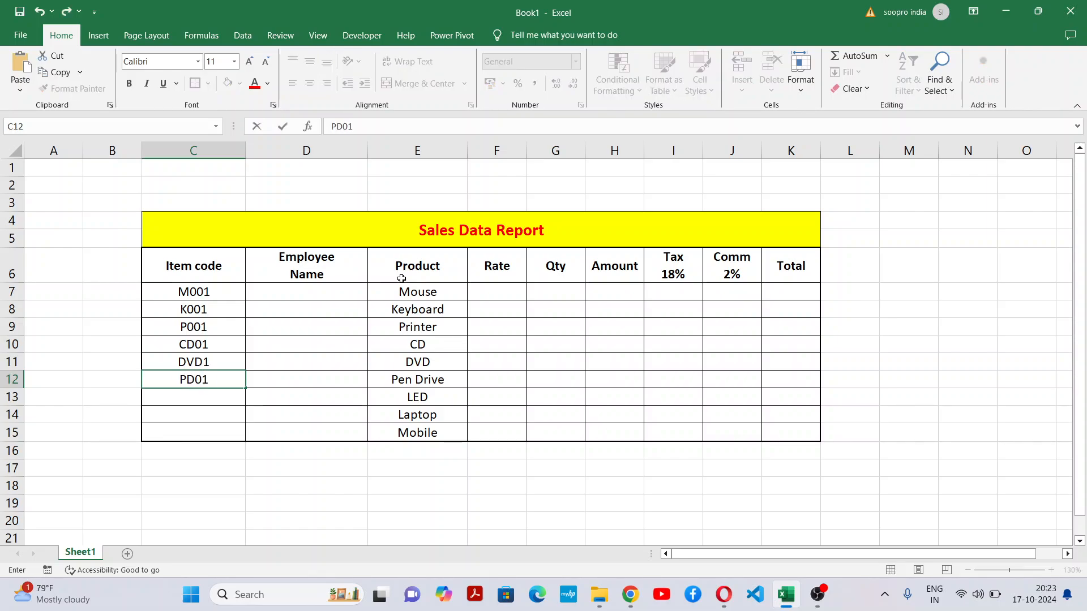
pyautogui.press('Return')
pyautogui.write('LED01')
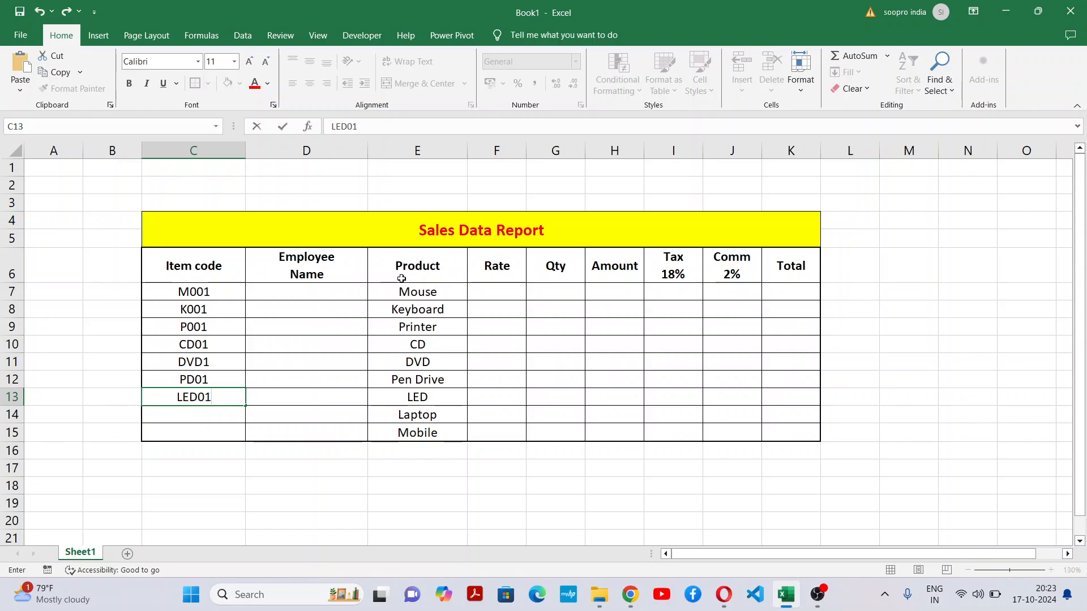
pyautogui.press('Return')
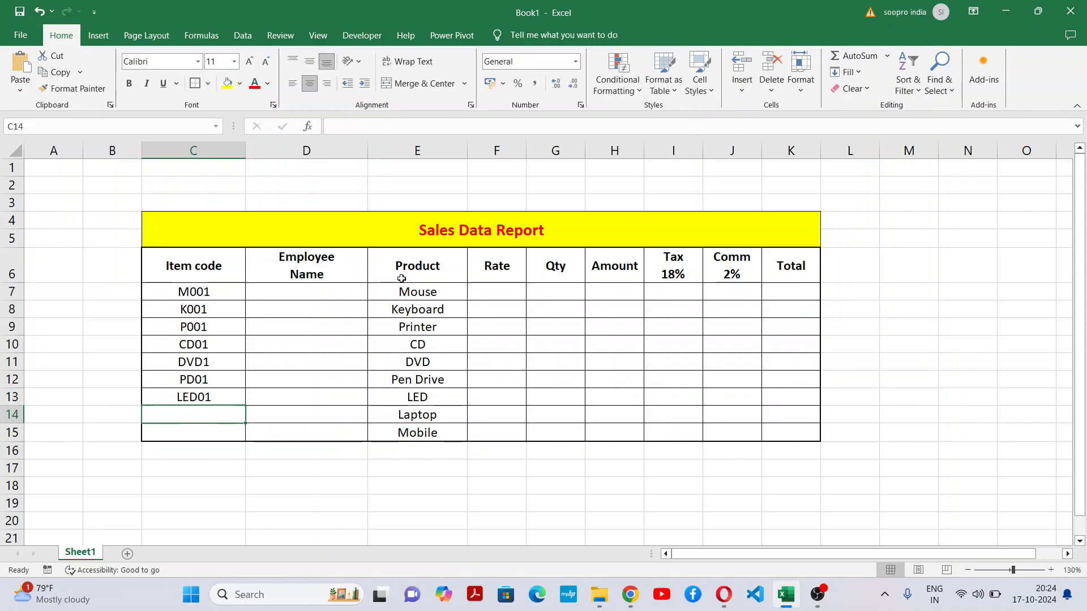
pyautogui.write('LT')
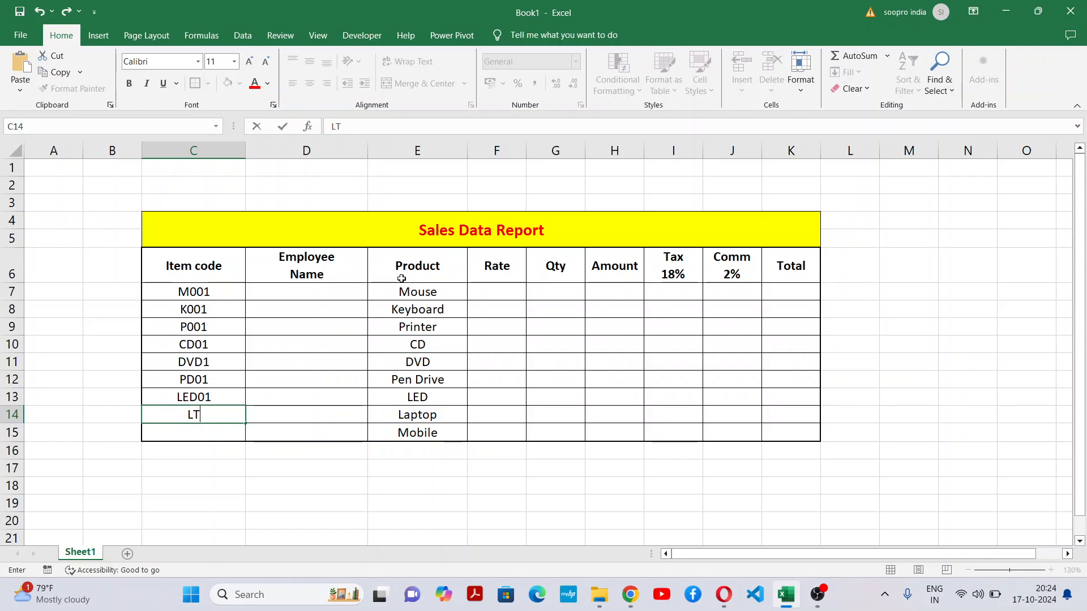
pyautogui.write('01')
pyautogui.press('Return')
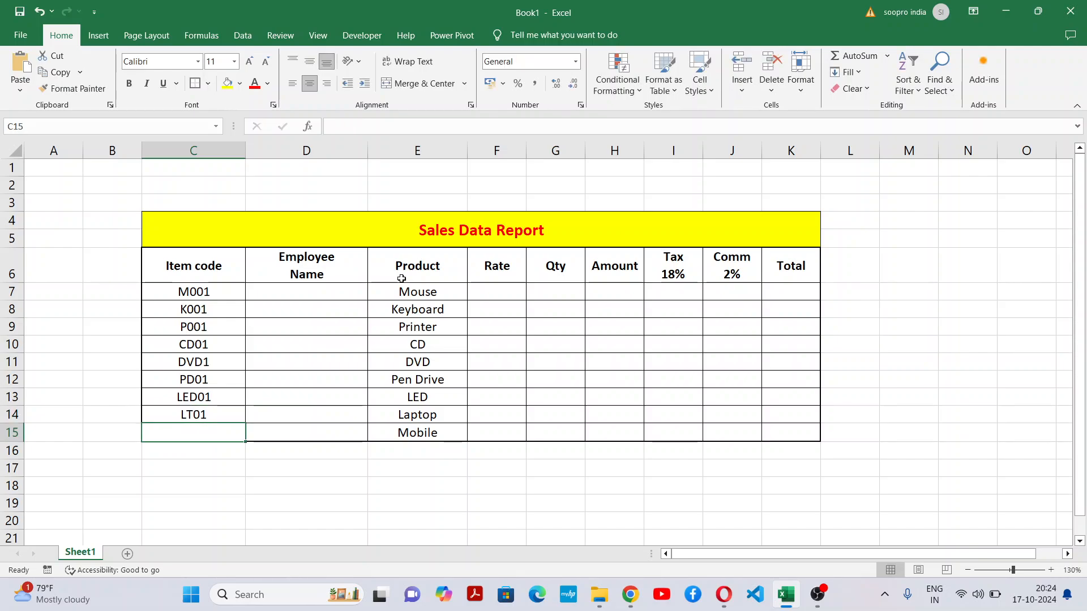
# Step: Enter the item code MOB01 for the mobile in cell C15
pyautogui.write('M001')
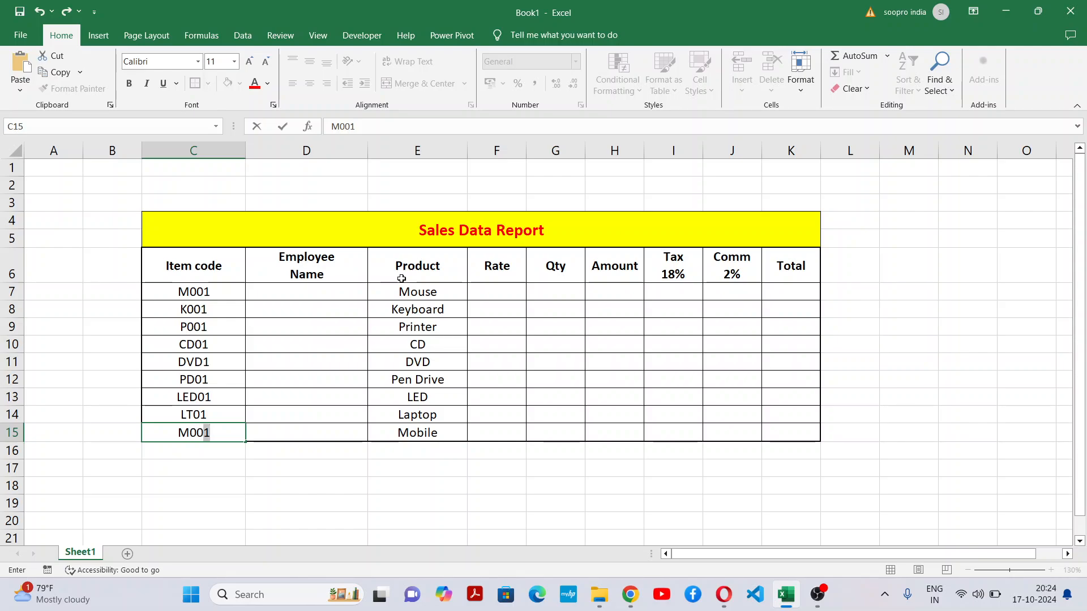
pyautogui.press('BackSpace')
pyautogui.press('BackSpace')
pyautogui.press('BackSpace')
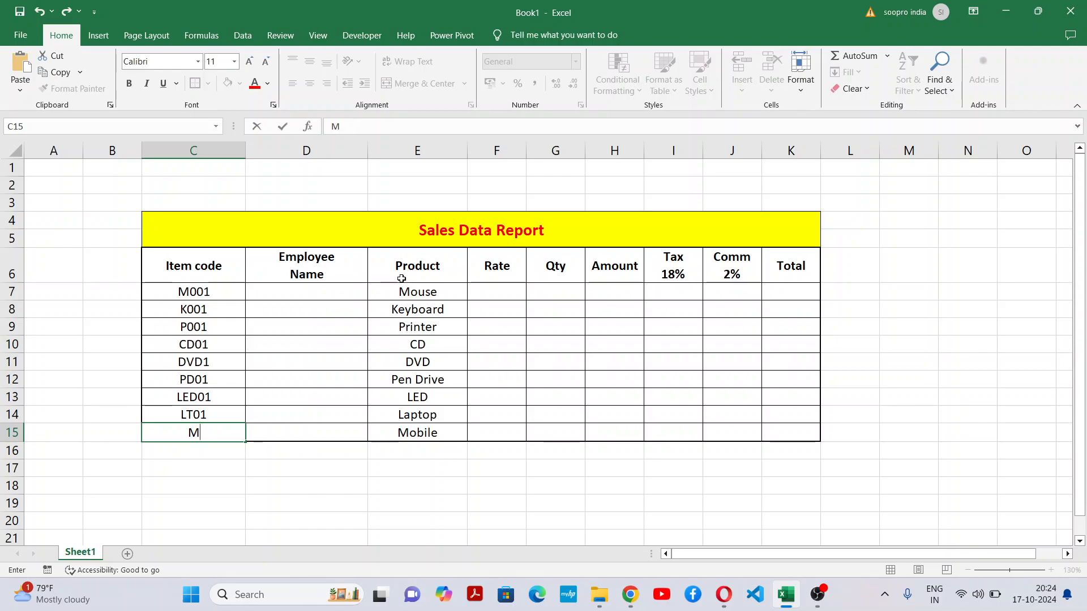
pyautogui.write('OB01')
pyautogui.press('Up')
pyautogui.press('Up')
pyautogui.press('Up')
pyautogui.press('Up')
pyautogui.press('Up')
pyautogui.press('Up')
pyautogui.press('Up')
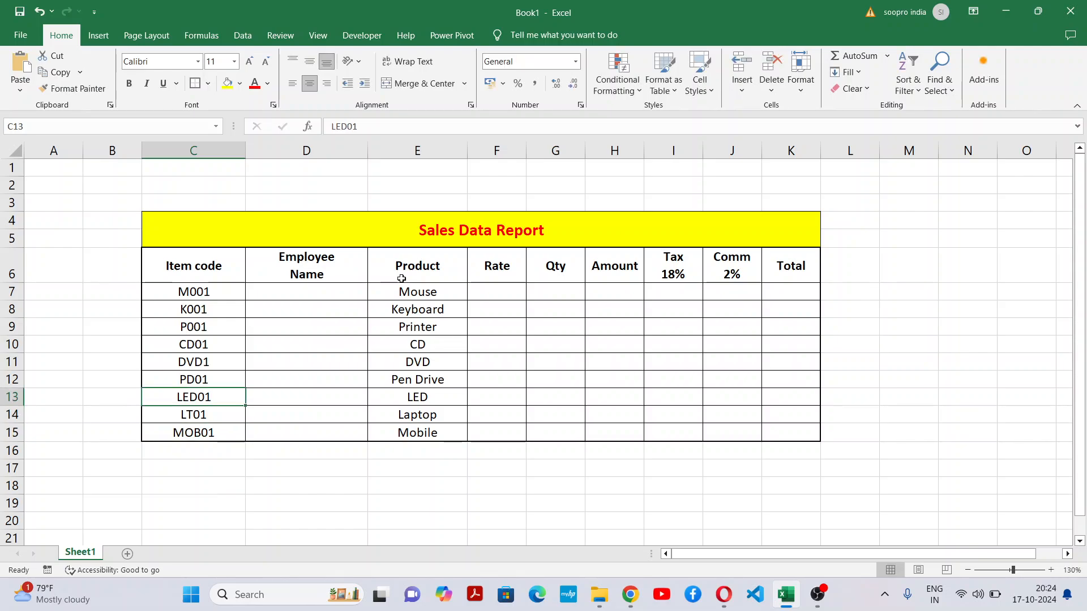
pyautogui.press('Right')
pyautogui.press('Right')
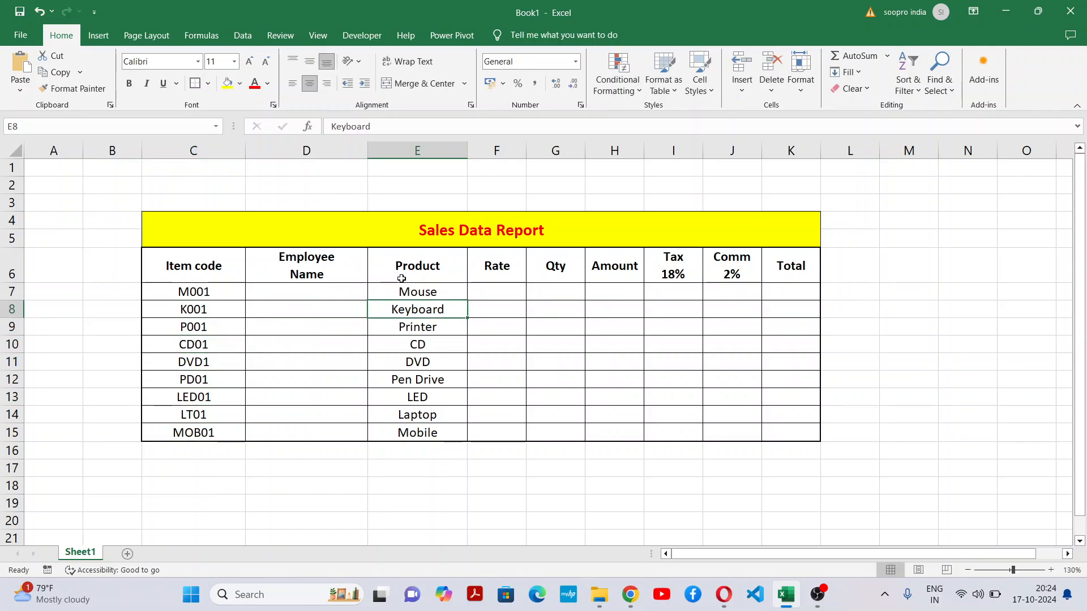
pyautogui.press('Up')
pyautogui.press('Left')
pyautogui.press('Left')
pyautogui.press('Left')
pyautogui.press('Right')
pyautogui.press('Right')
pyautogui.press('Up')
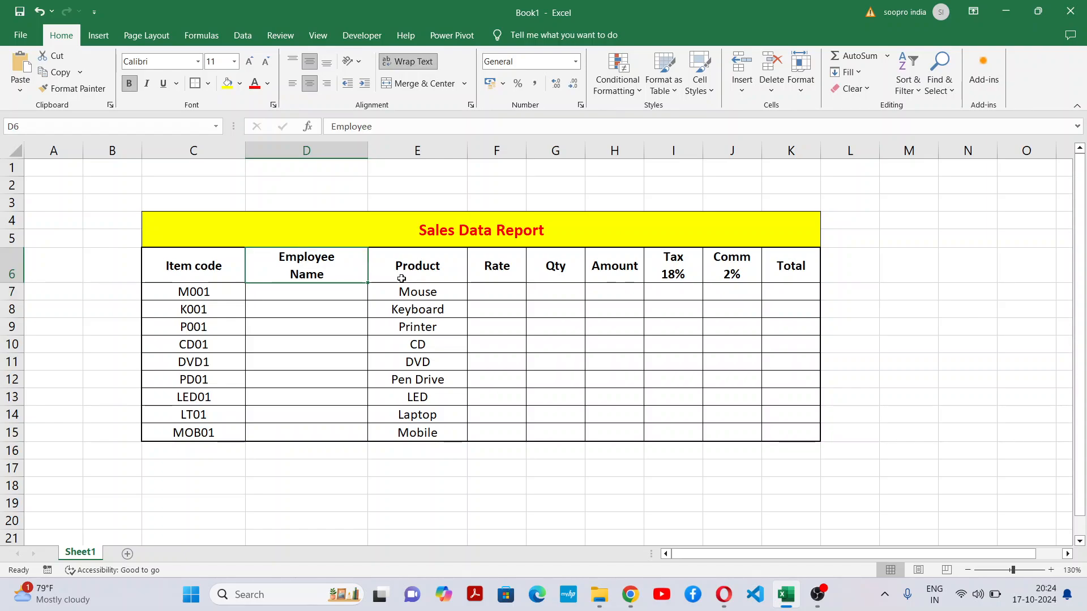
pyautogui.doubleClick(198, 268)
pyautogui.press('Left')
pyautogui.press('Left')
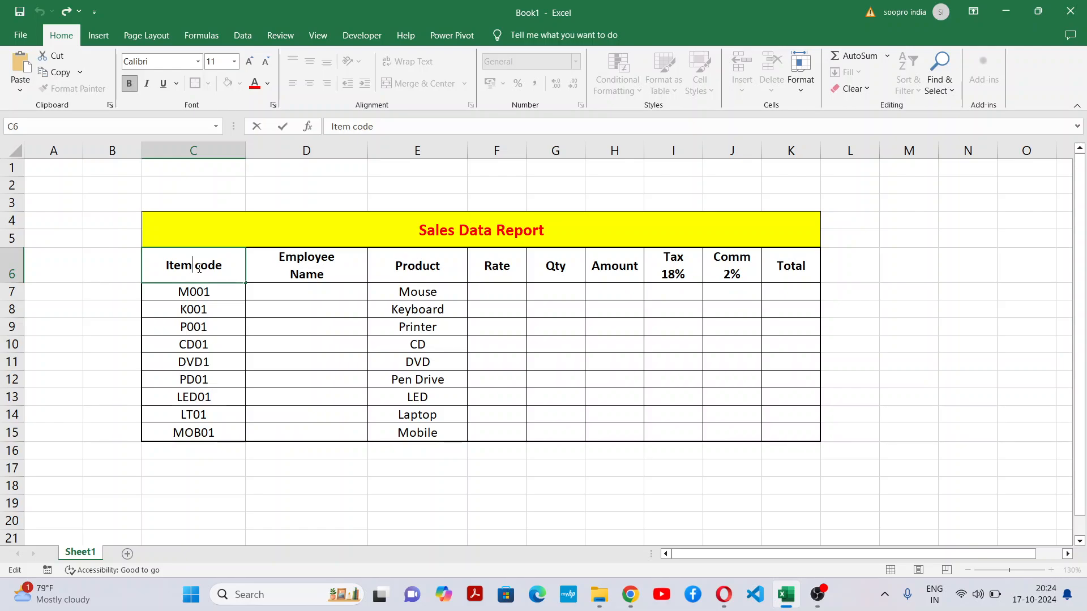
pyautogui.press('BackSpace')
pyautogui.press('BackSpace')
pyautogui.press('BackSpace')
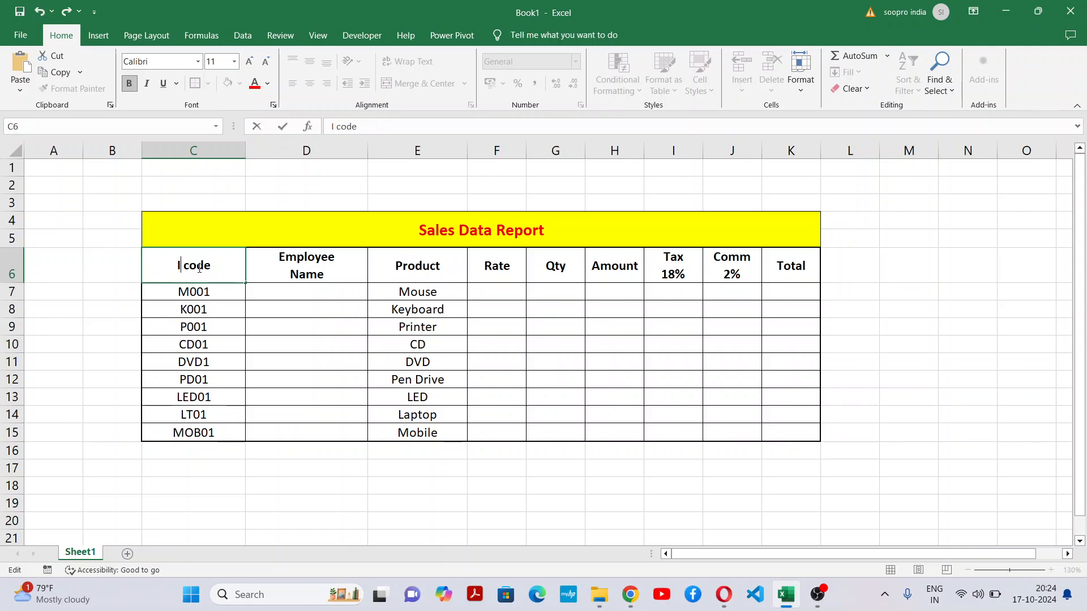
pyautogui.press('BackSpace')
pyautogui.write('pRO')
pyautogui.press('BackSpace')
pyautogui.press('BackSpace')
pyautogui.press('BackSpace')
pyautogui.write('Product')
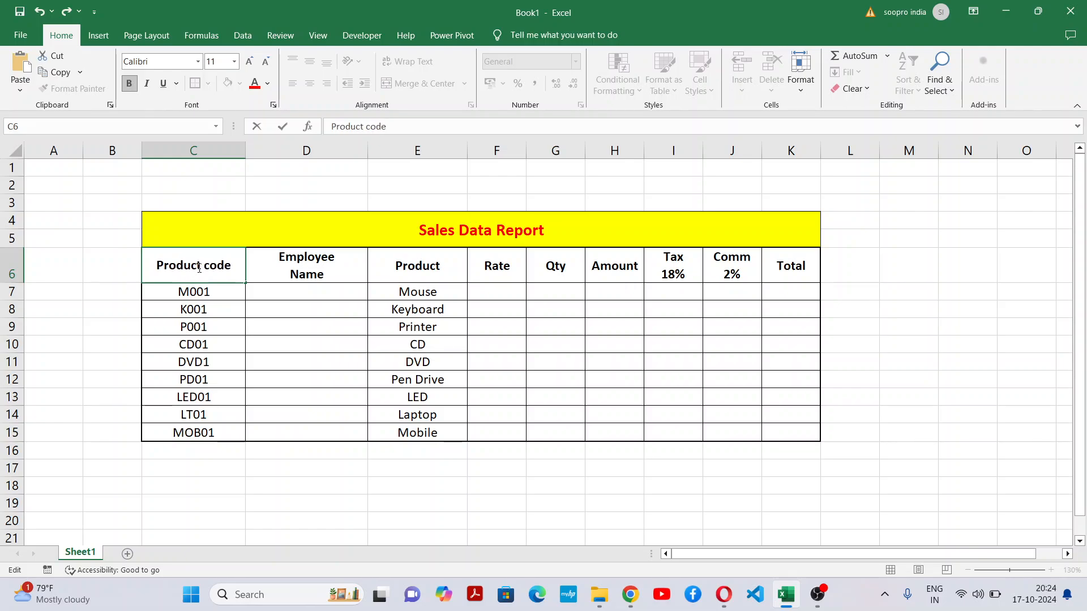
pyautogui.press('Escape')
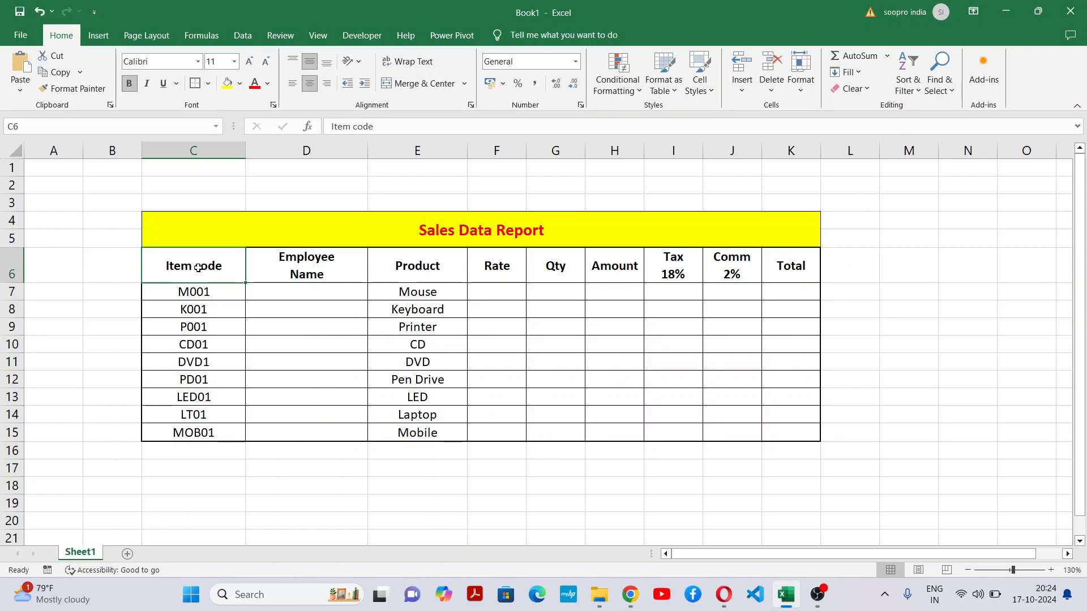
# Step: Undo the item code entry in cell C15, redo it, and undo the extra redone change
pyautogui.hotkey('ctrl', 'z')
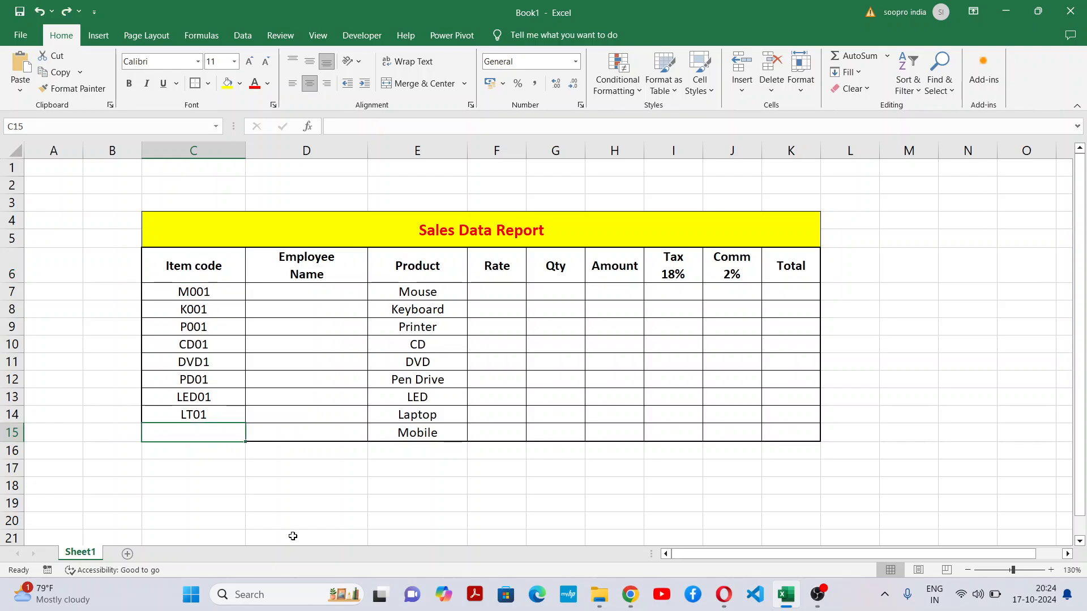
pyautogui.hotkey('ctrl', 'y')
pyautogui.hotkey('ctrl', 'y')
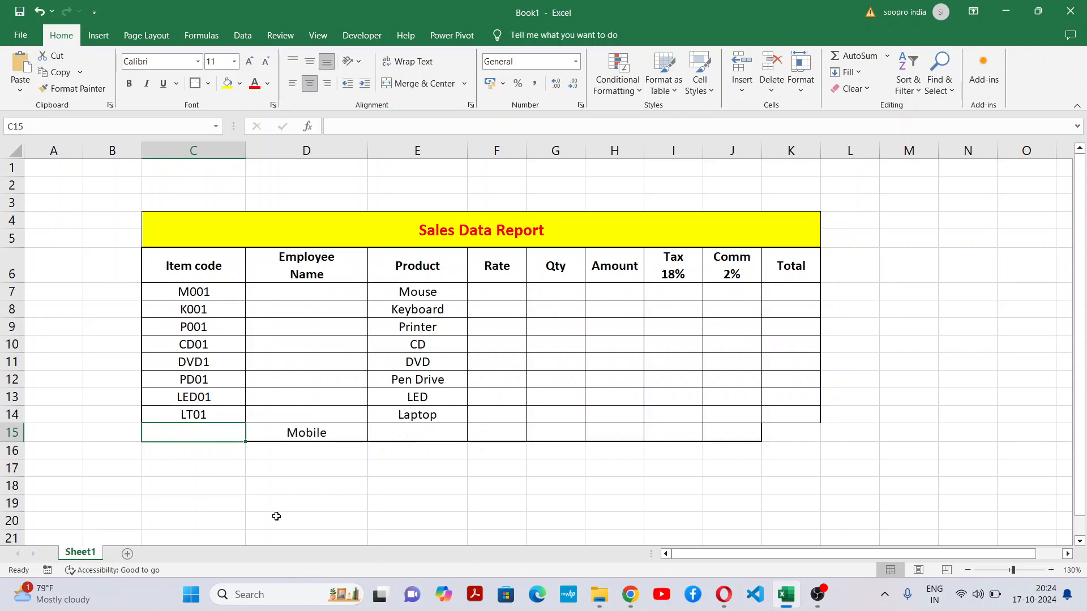
pyautogui.hotkey('ctrl', 'z')
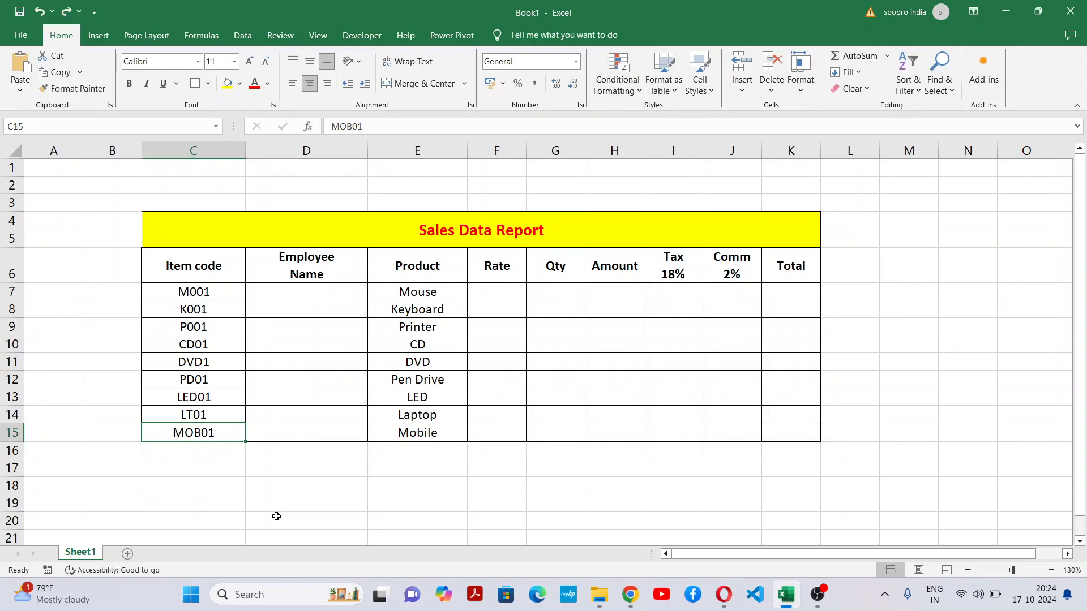
# Step: Rename the Item code header in cell C6 as Product code
pyautogui.doubleClick(202, 266)
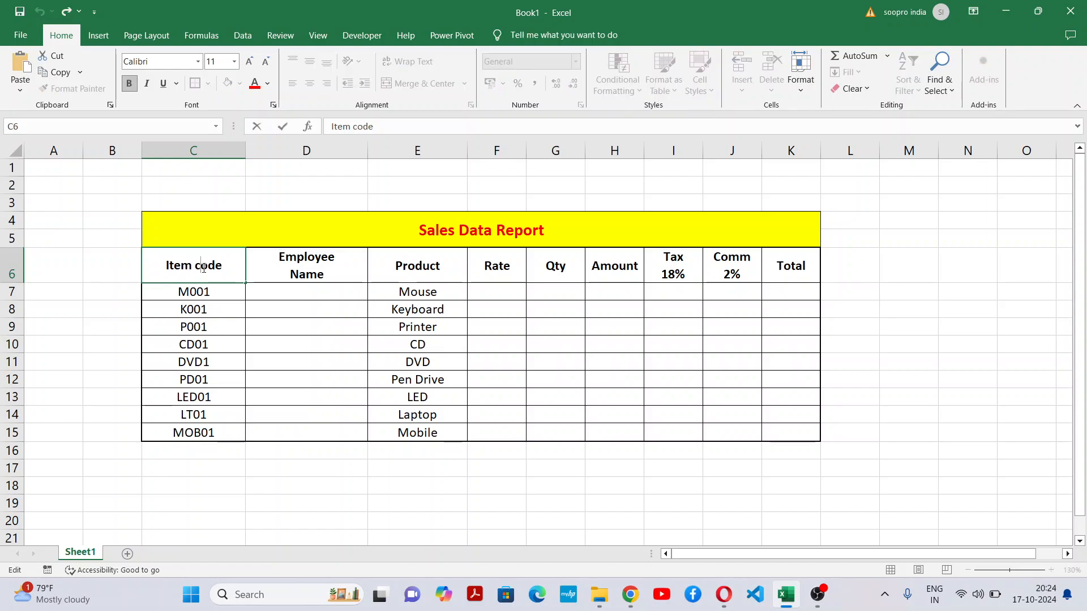
pyautogui.press('BackSpace')
pyautogui.press('BackSpace')
pyautogui.press('BackSpace')
pyautogui.press('BackSpace')
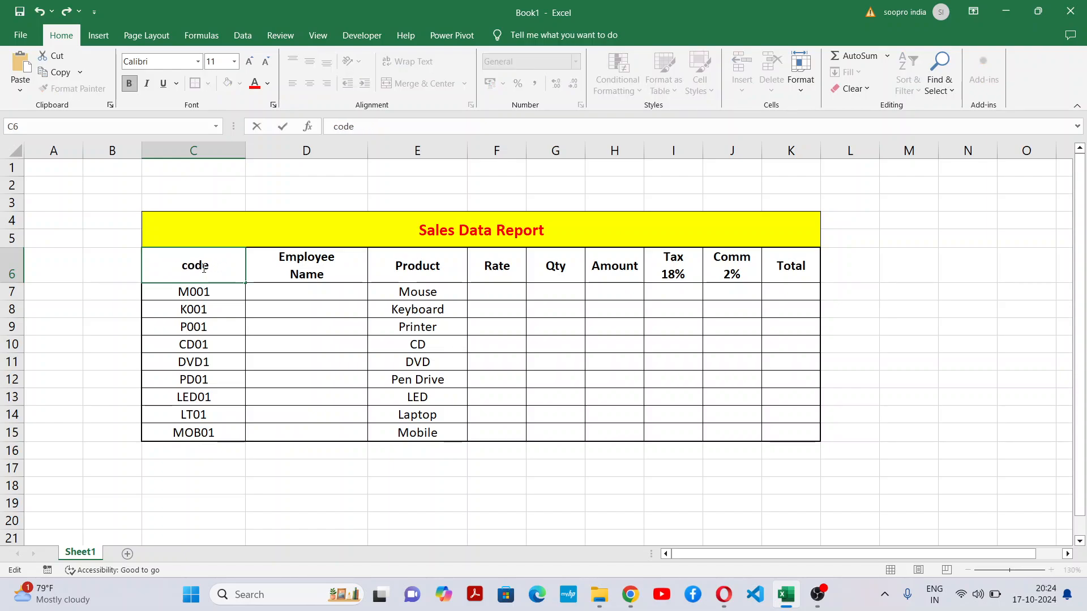
pyautogui.write('p')
pyautogui.press('BackSpace')
pyautogui.write('Produc')
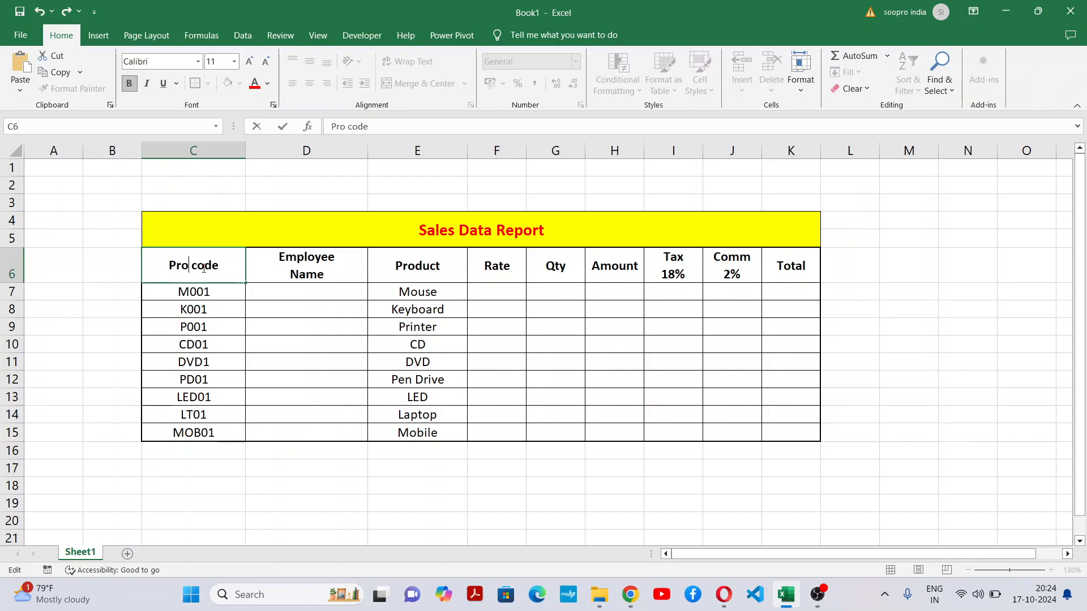
pyautogui.write('t')
pyautogui.click(395, 343)
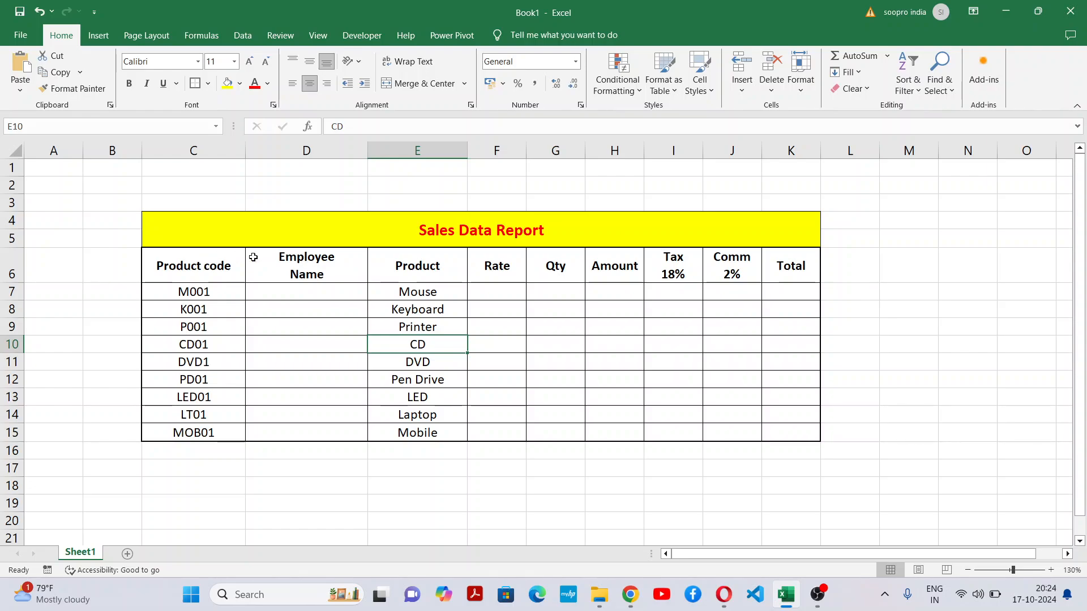
# Step: Review the column headers from Employee Name to Total in row 6
pyautogui.click(319, 276)
pyautogui.click(439, 262)
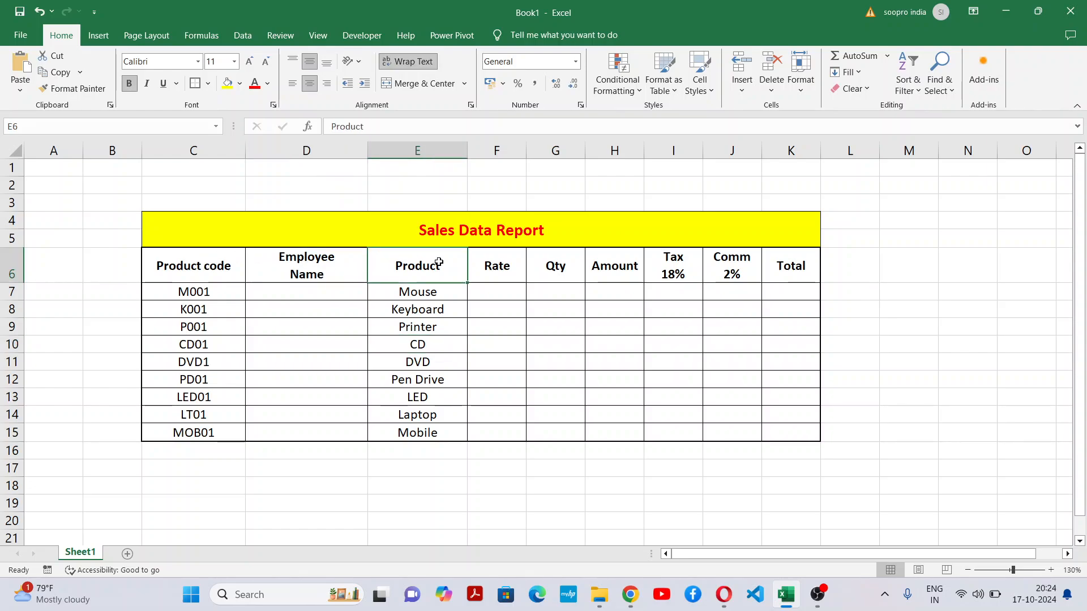
pyautogui.click(520, 271)
pyautogui.click(553, 271)
pyautogui.click(604, 271)
pyautogui.click(658, 272)
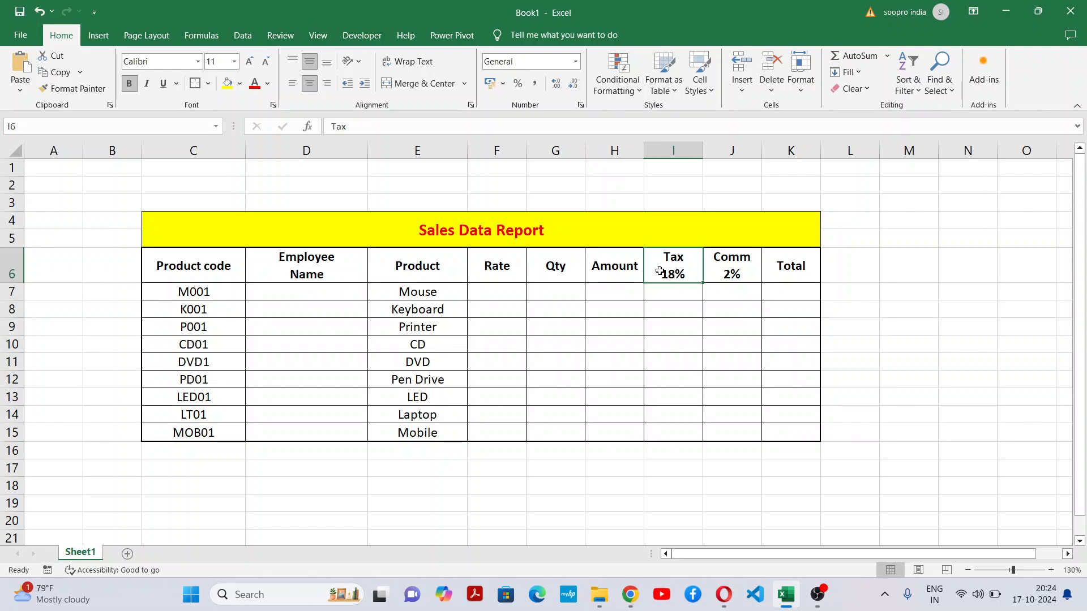
pyautogui.click(726, 270)
pyautogui.click(806, 259)
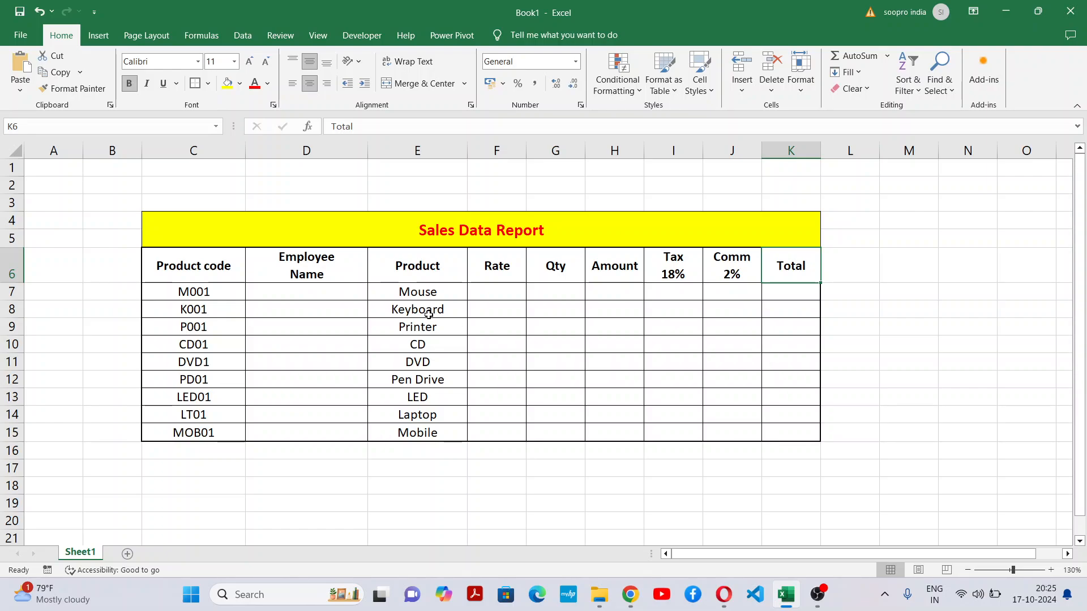
# Step: Enter the employees' first names for the mouse and keyboard in cells D7 and D8
pyautogui.click(339, 300)
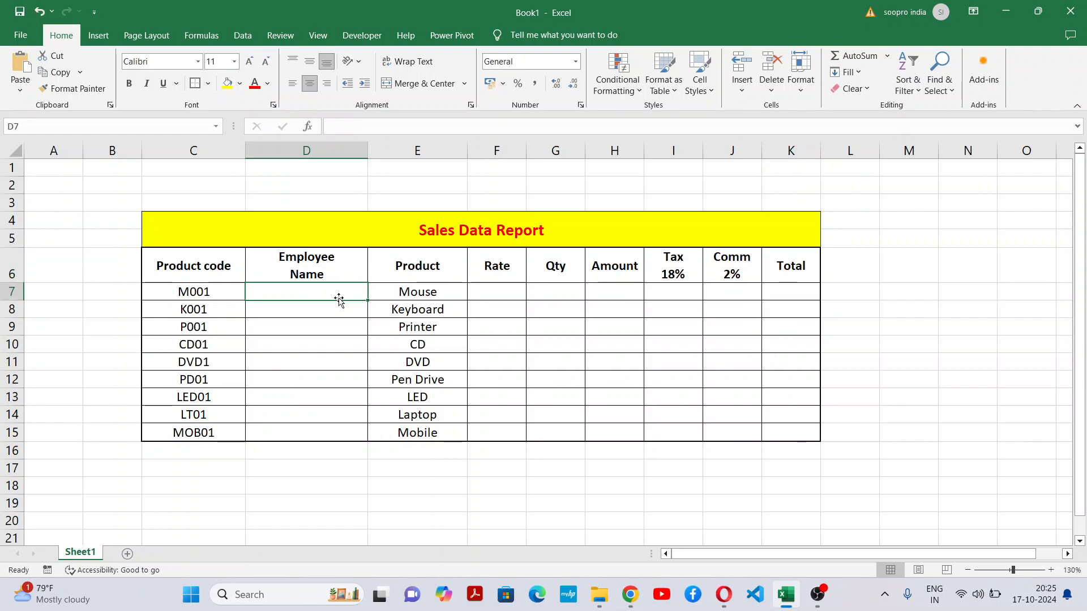
pyautogui.write('Ramesh')
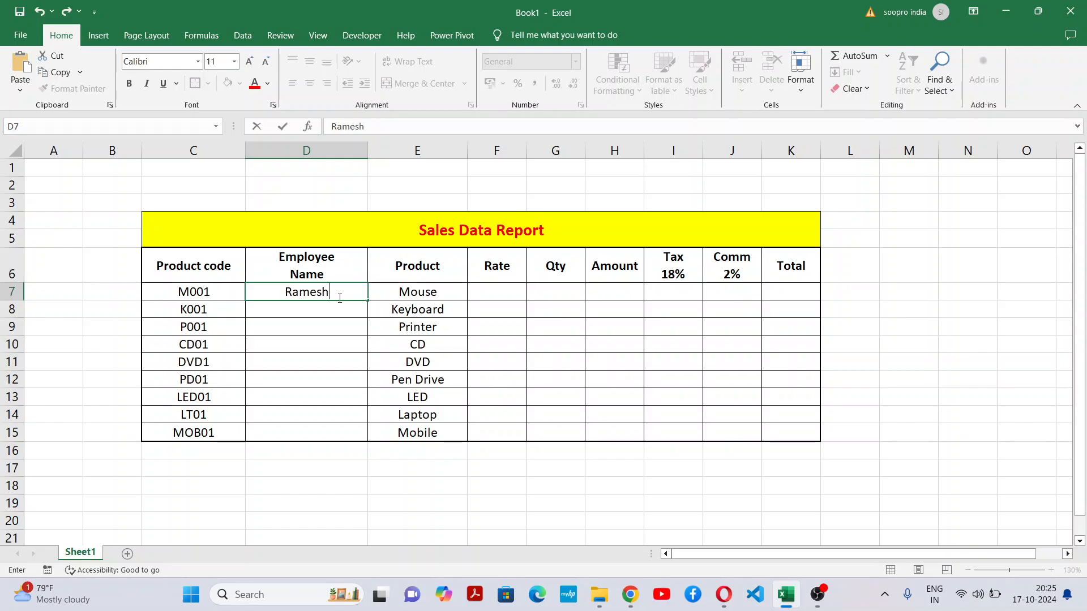
pyautogui.press('Return')
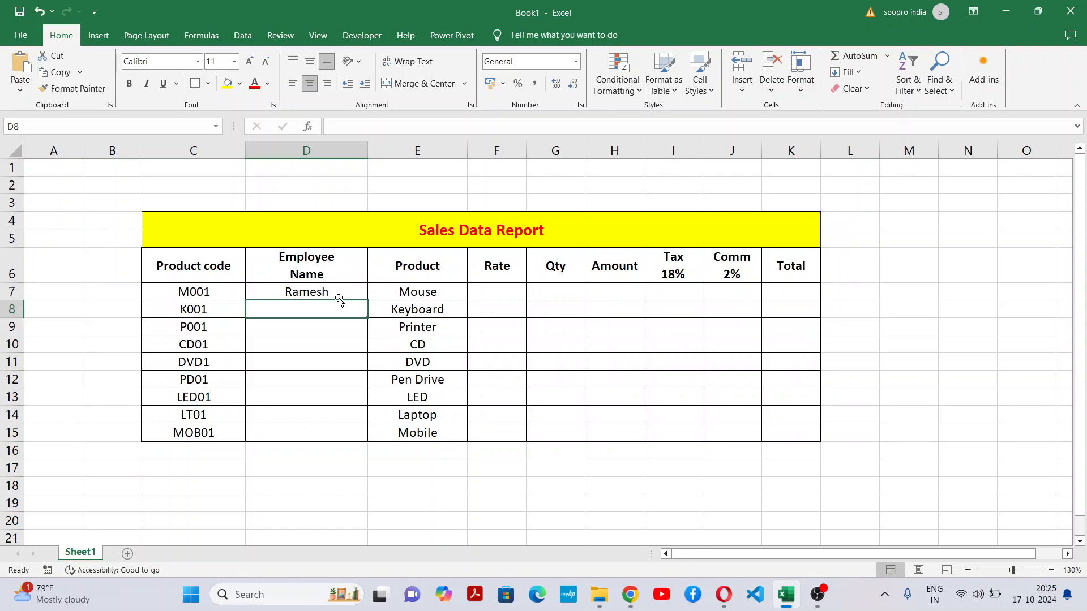
pyautogui.write('Gopi')
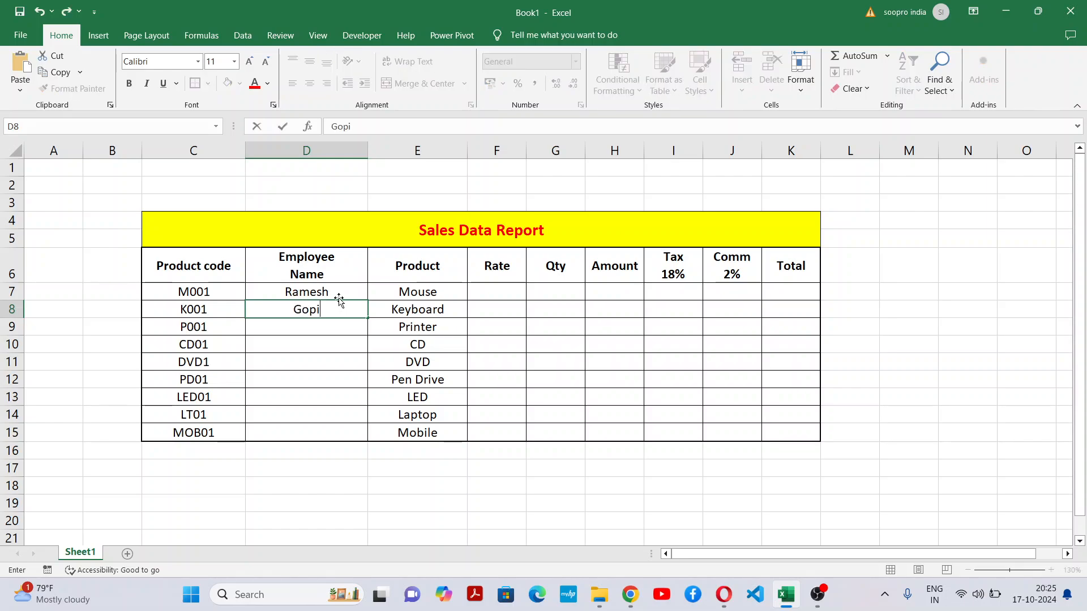
pyautogui.press('Return')
# Step: Enter the employees' first names for the printer and CD in cells D9 and D10
pyautogui.write('RAju')
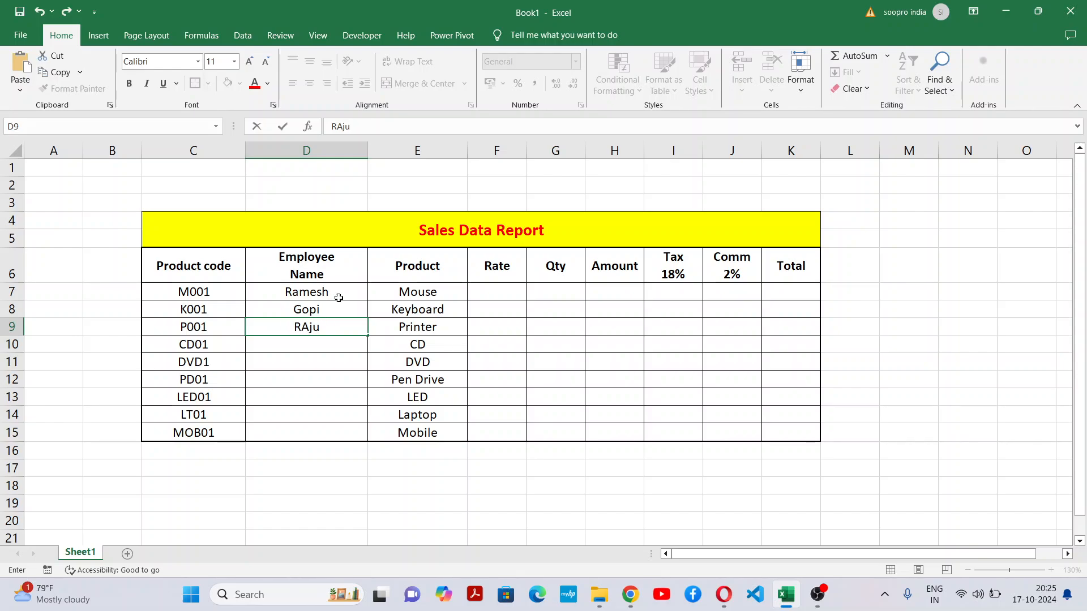
pyautogui.press('BackSpace')
pyautogui.press('BackSpace')
pyautogui.press('BackSpace')
pyautogui.write('aju')
pyautogui.press('Return')
pyautogui.write('Ra')
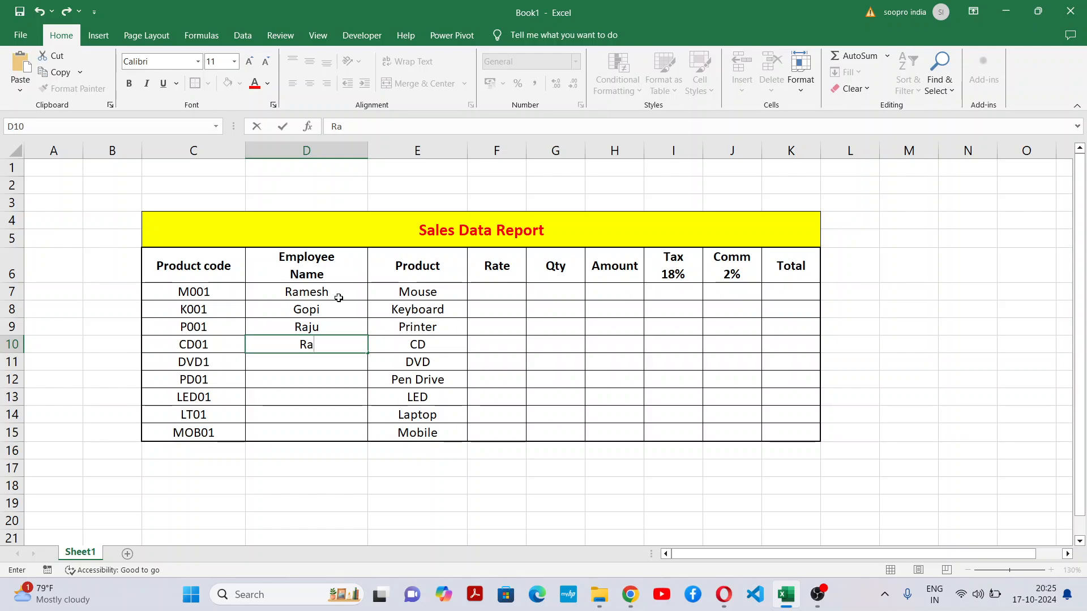
pyautogui.write('mesh')
pyautogui.press('Return')
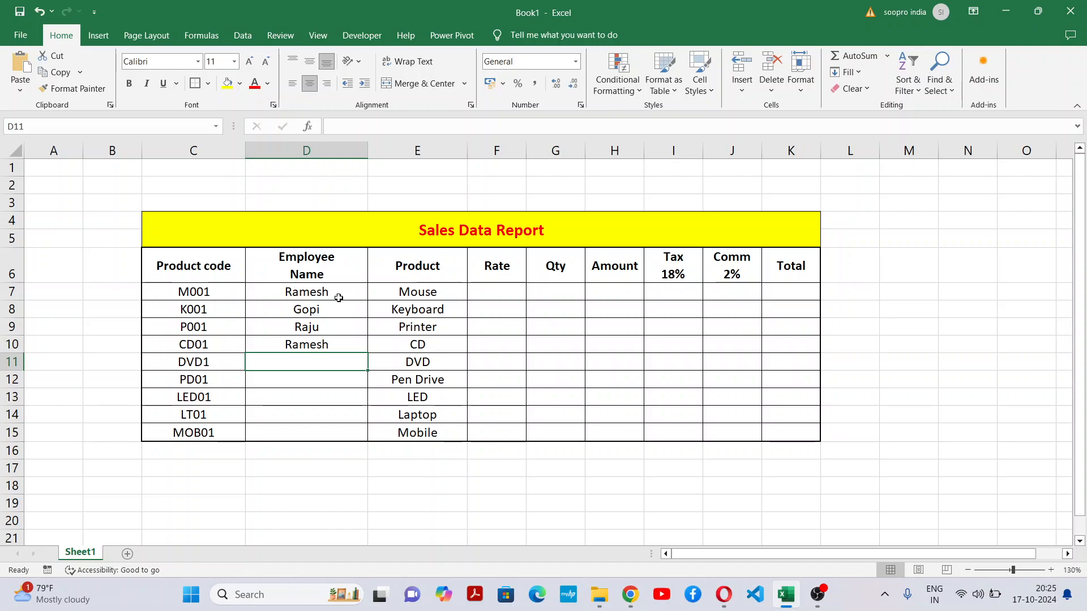
# Step: Enter the employees' first names for the DVD and pen drive in cells D11 and D12
pyautogui.write('Gopi')
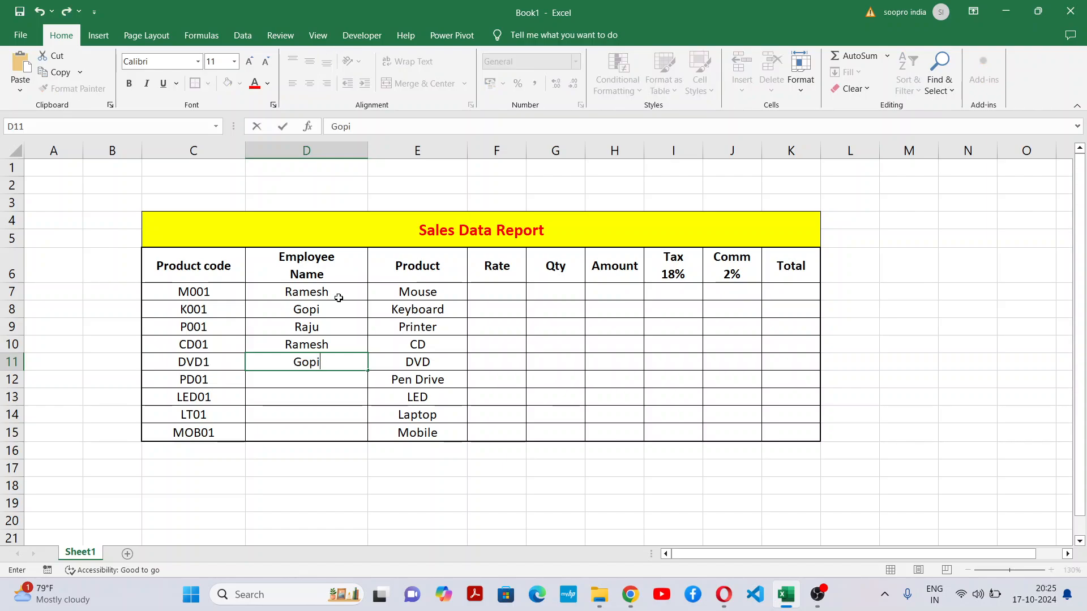
pyautogui.press('Return')
pyautogui.write('Go')
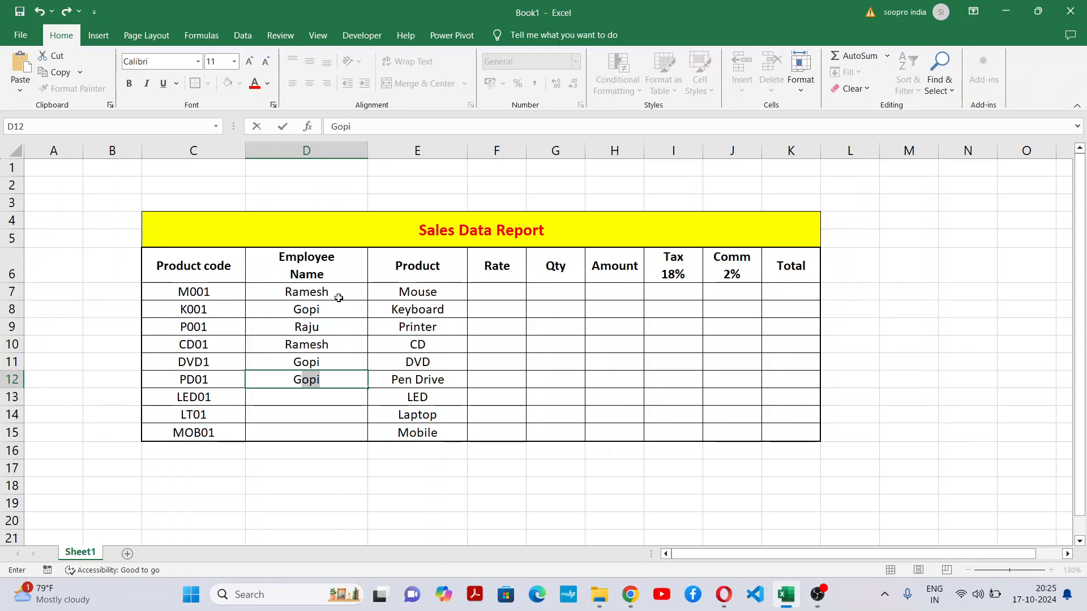
pyautogui.write('pi')
pyautogui.press('Return')
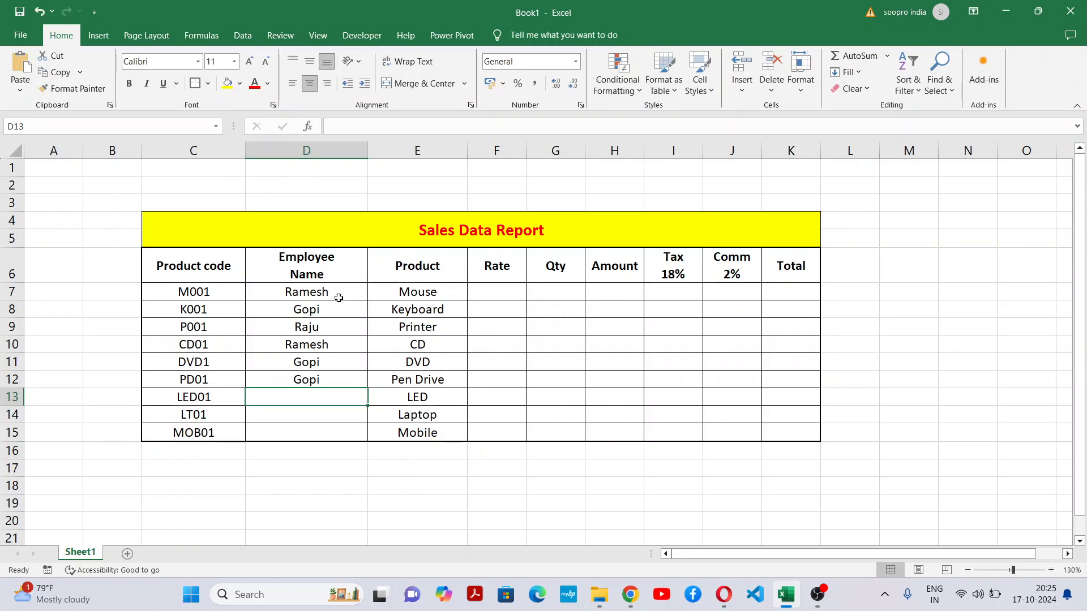
# Step: Enter the employees' first names for the LED, laptop and mobile in cells D13 to D15
pyautogui.write('Raju')
pyautogui.press('Return')
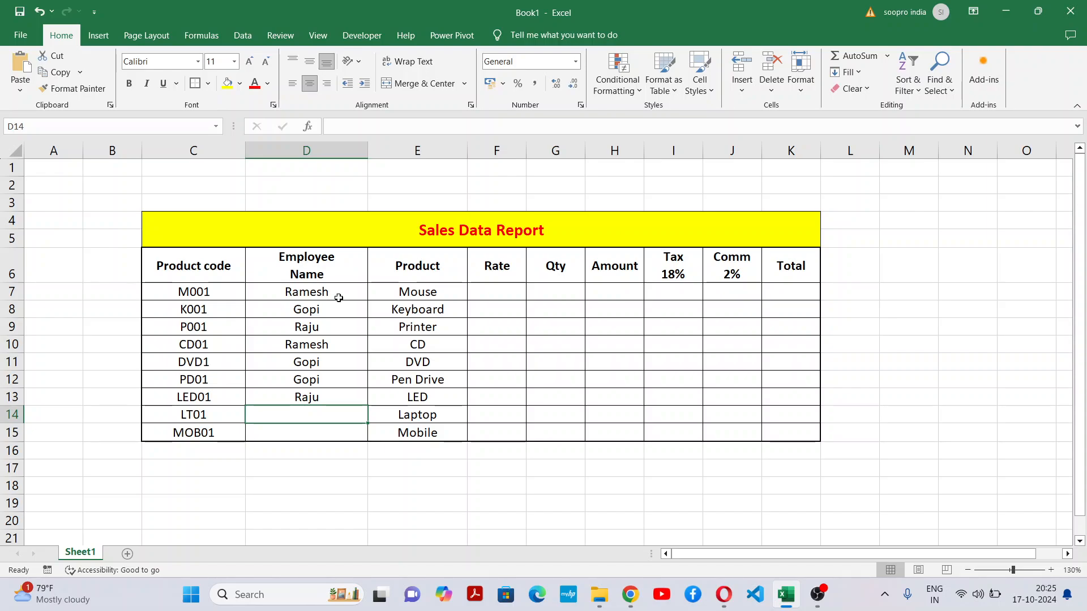
pyautogui.write('Mohan')
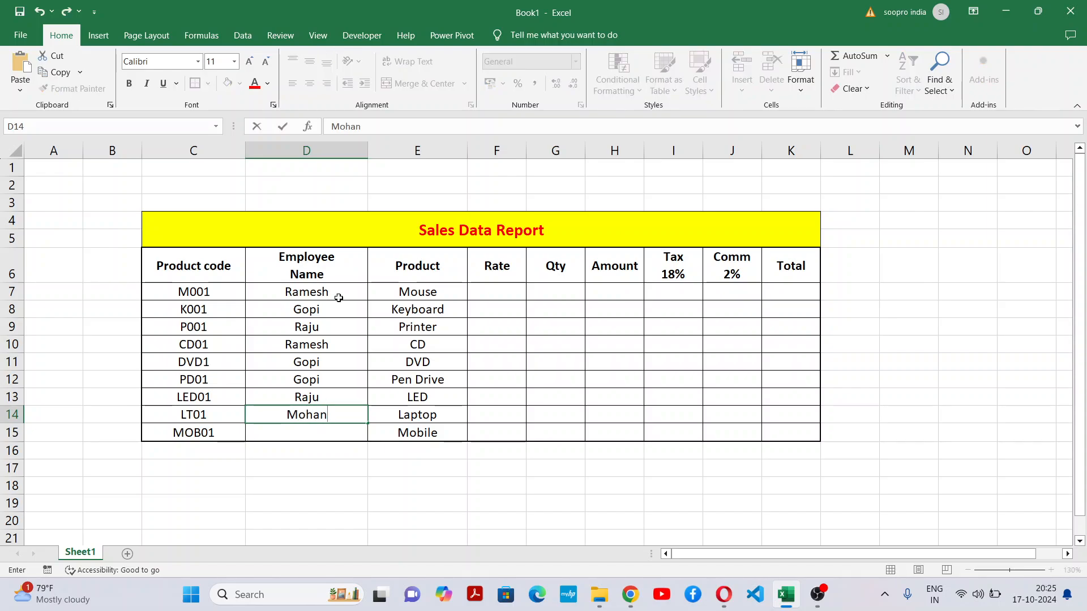
pyautogui.press('Return')
pyautogui.write('Mohan')
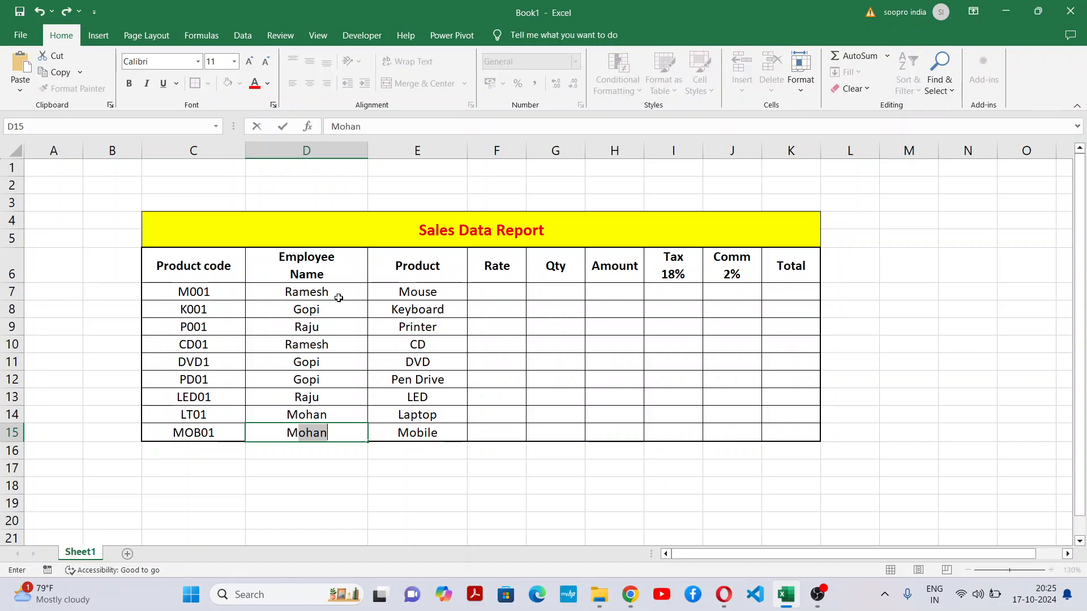
pyautogui.press('Up')
# Step: Enter 150 as the mouse's rate in cell F7
pyautogui.press('Up')
pyautogui.press('Up')
pyautogui.press('Up')
pyautogui.press('Up')
pyautogui.press('Up')
pyautogui.press('Up')
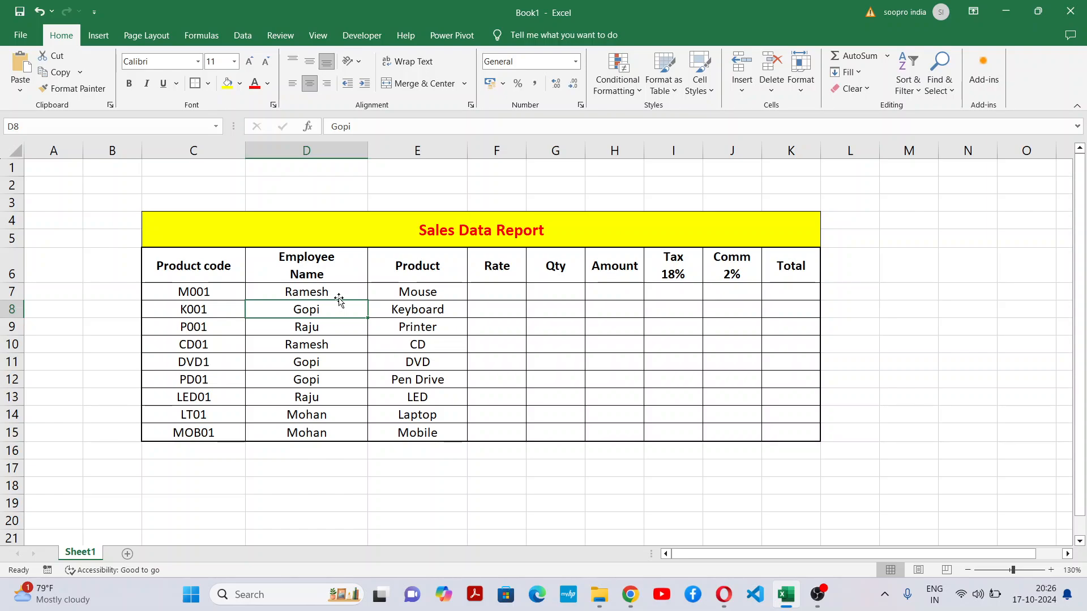
pyautogui.press('Up')
pyautogui.press('Left')
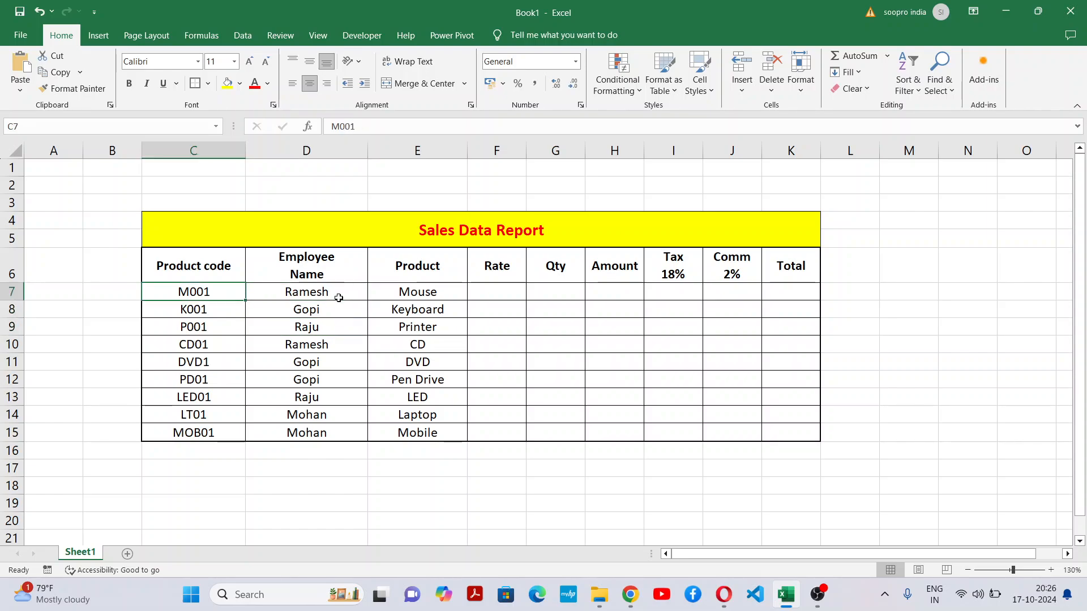
pyautogui.press('Right')
pyautogui.press('Right')
pyautogui.press('Right')
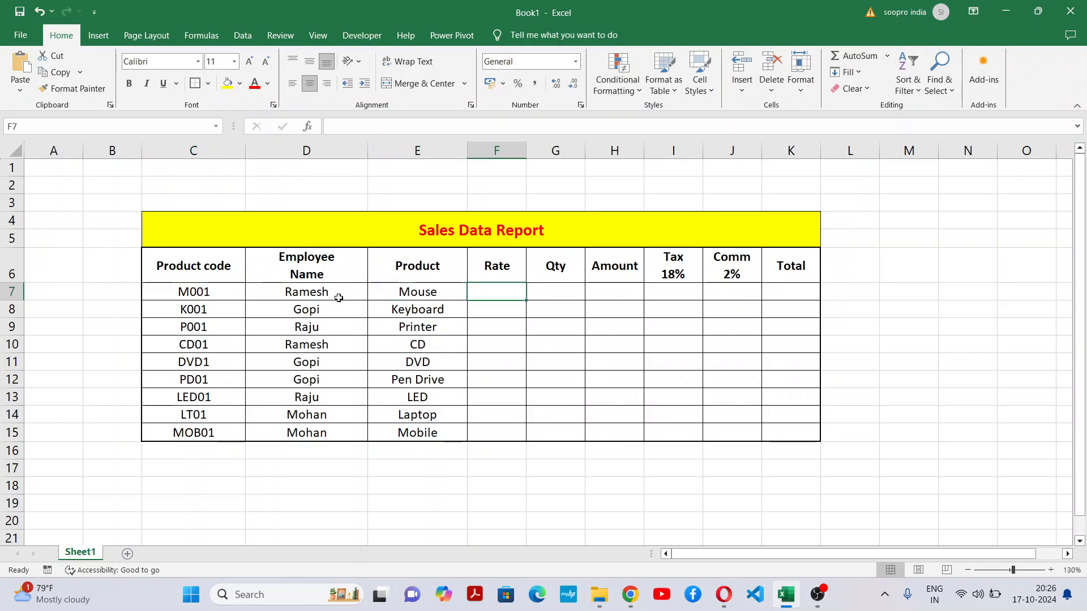
pyautogui.press('Left')
pyautogui.press('Right')
pyautogui.write('150')
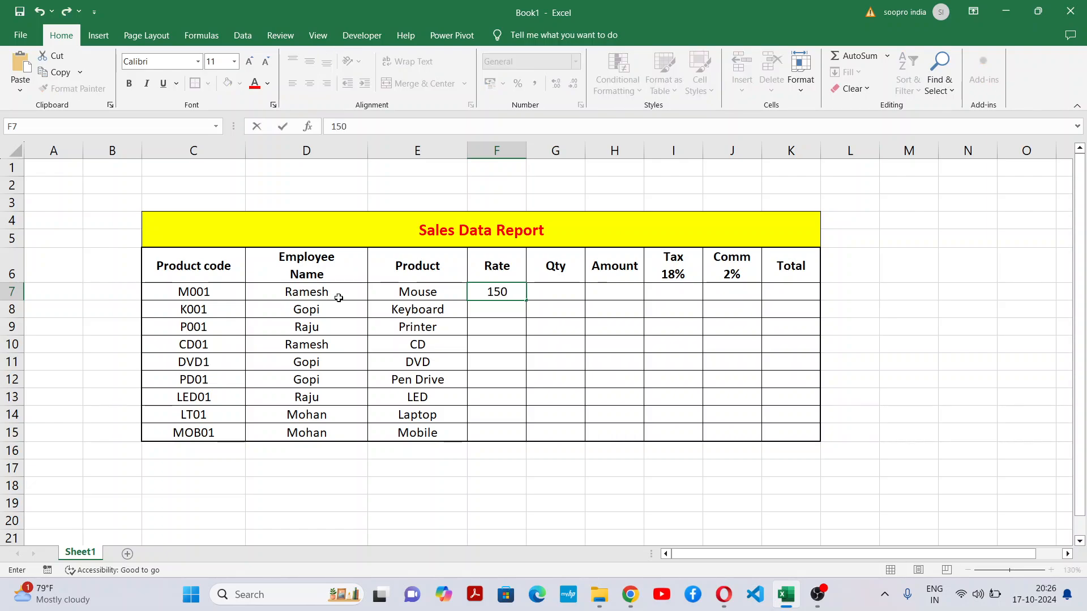
pyautogui.press('Return')
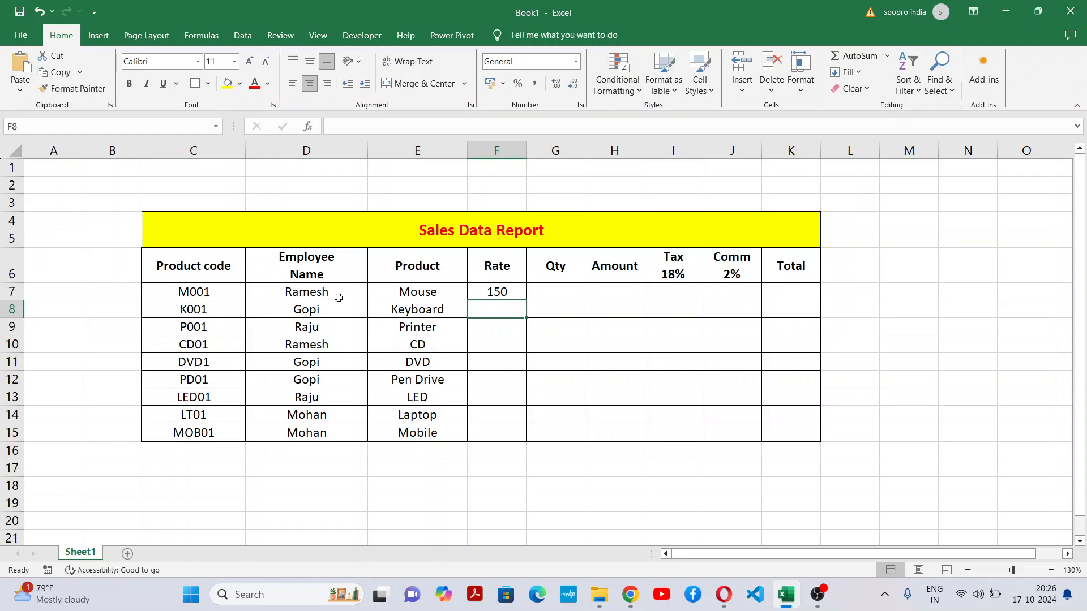
# Step: Review the product names in column E and the mouse's rate in F7
pyautogui.press('Left')
pyautogui.press('Up')
pyautogui.press('Down')
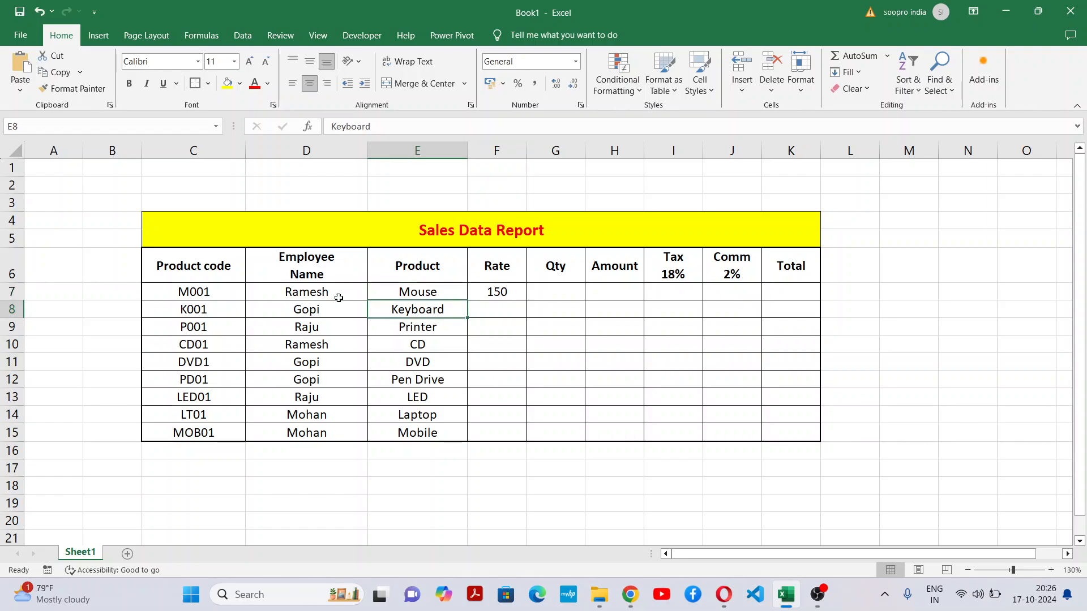
pyautogui.press('Down')
pyautogui.press('Down')
pyautogui.press('Down')
pyautogui.press('Down')
pyautogui.press('Down')
pyautogui.press('Up')
pyautogui.press('Up')
pyautogui.press('Up')
pyautogui.press('Up')
pyautogui.press('Up')
pyautogui.press('Up')
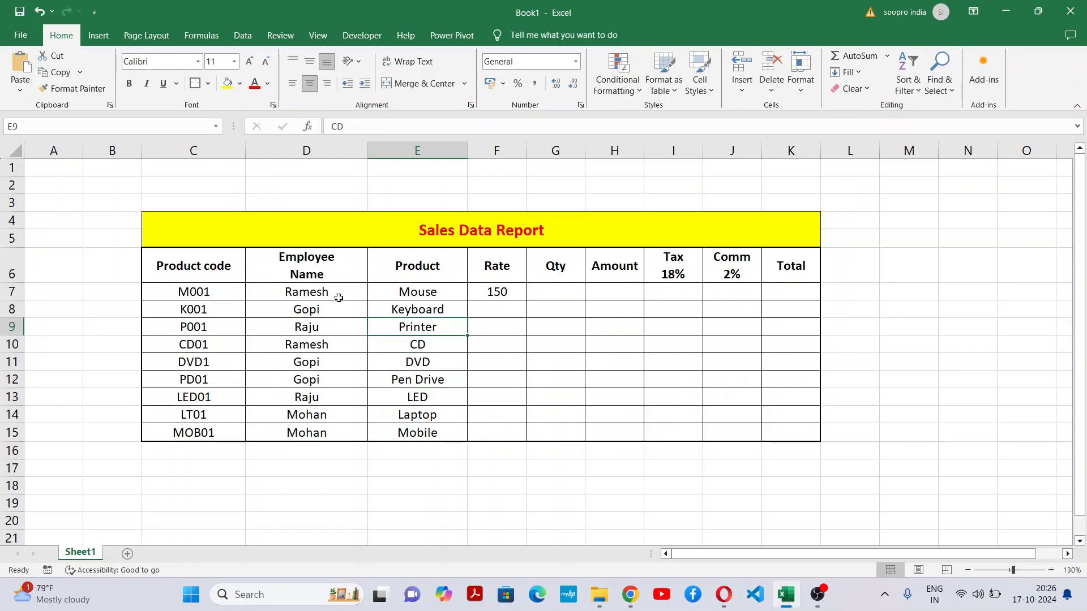
pyautogui.press('Right')
pyautogui.press('Right')
pyautogui.press('Left')
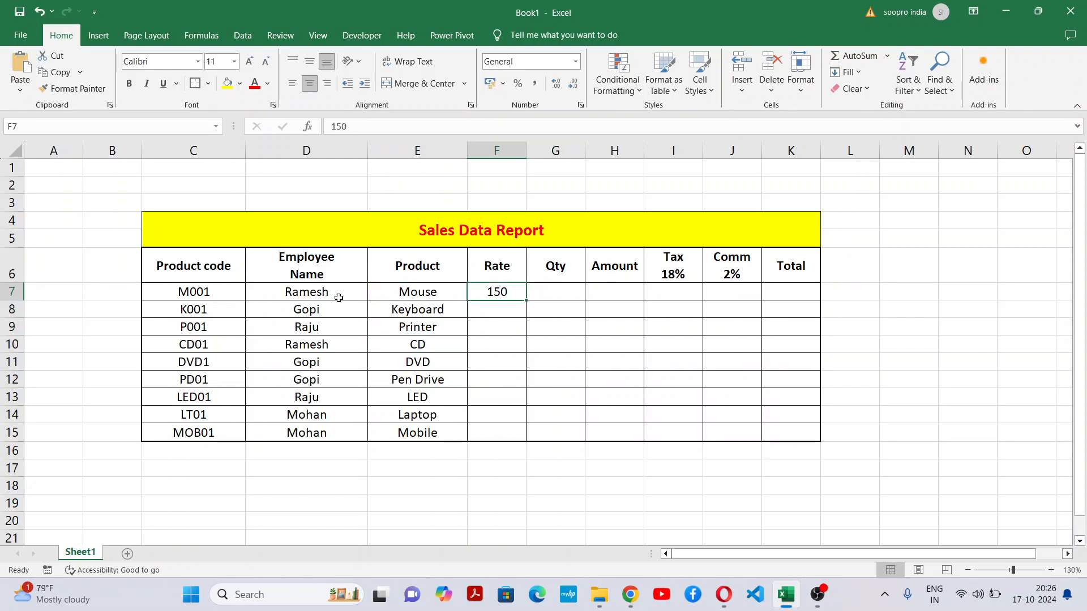
pyautogui.press('Up')
pyautogui.press('Left')
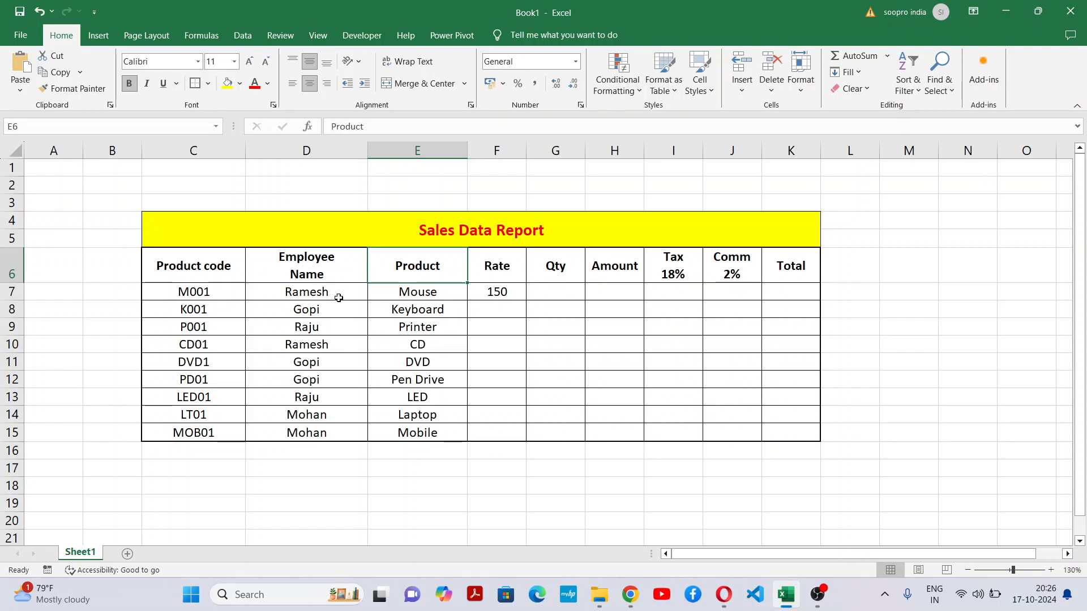
pyautogui.press('Down')
pyautogui.press('Right')
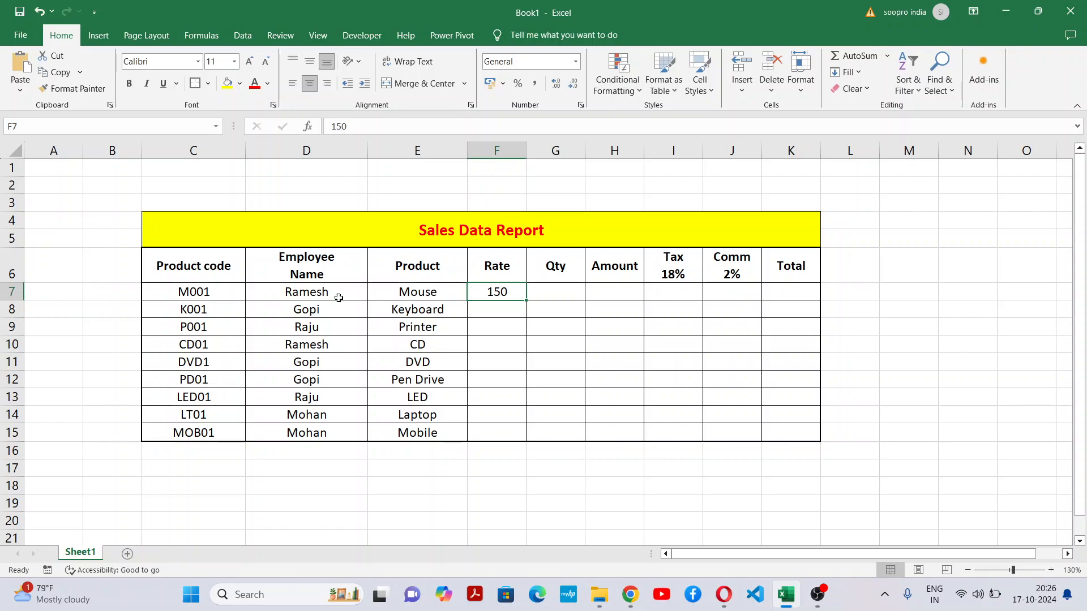
# Step: Enter the rates 250 for the keyboard in F8 and 12000 for the printer in F9
pyautogui.press('Down')
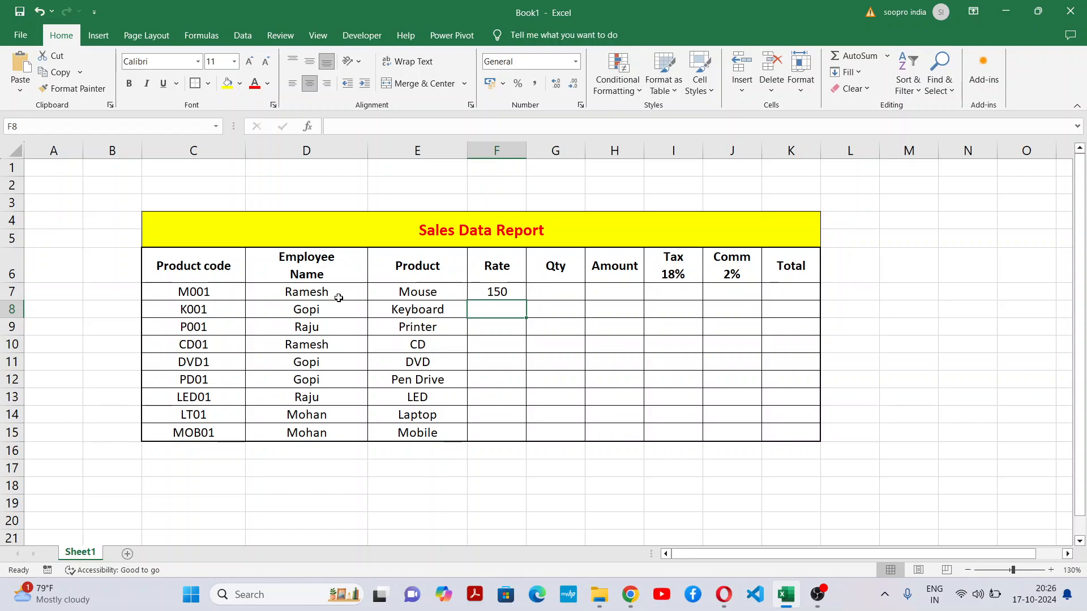
pyautogui.write('250')
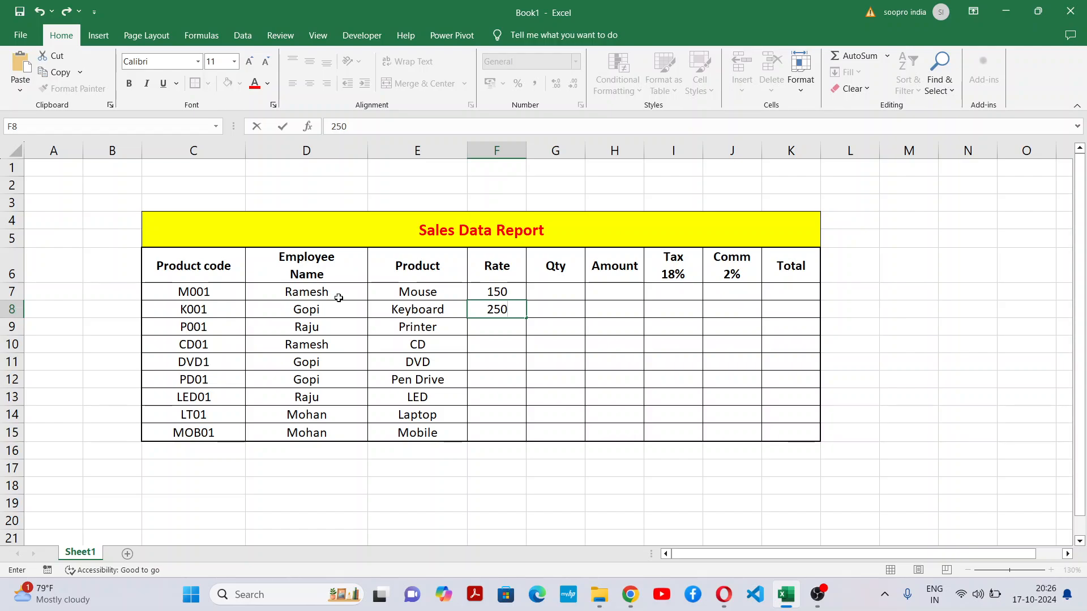
pyautogui.press('Return')
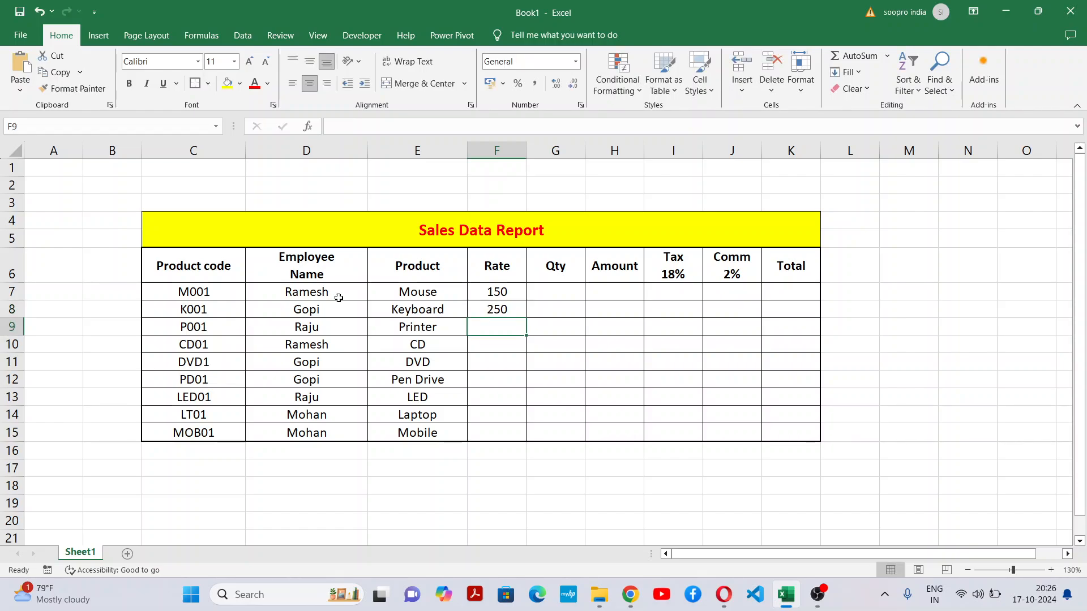
pyautogui.write('12000')
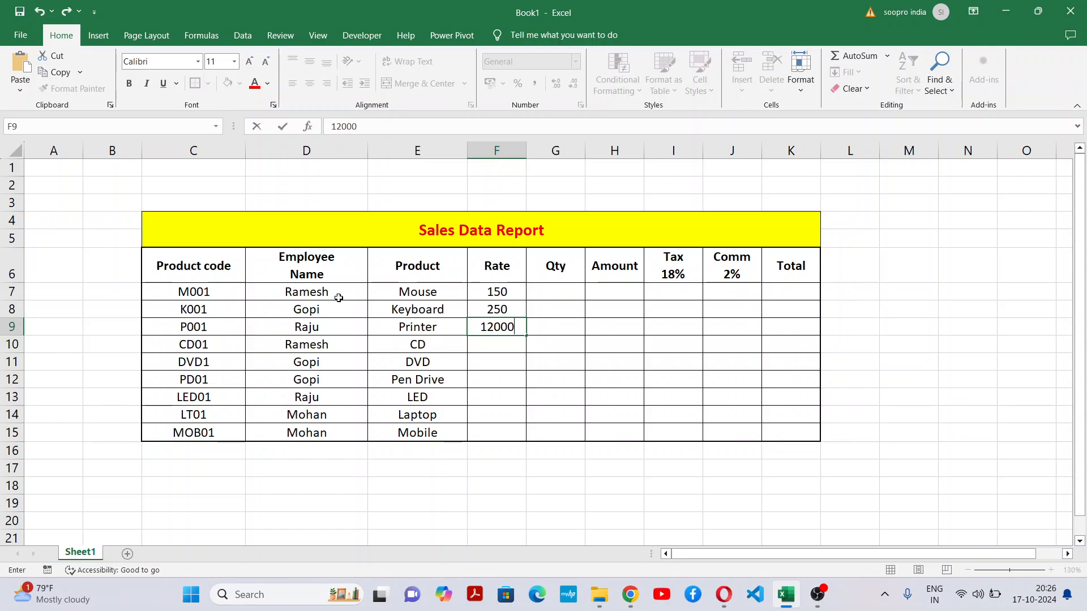
pyautogui.press('Return')
# Step: Review the rates entered for the mouse, keyboard and printer in cells F7 to F9
pyautogui.press('Up')
pyautogui.press('Up')
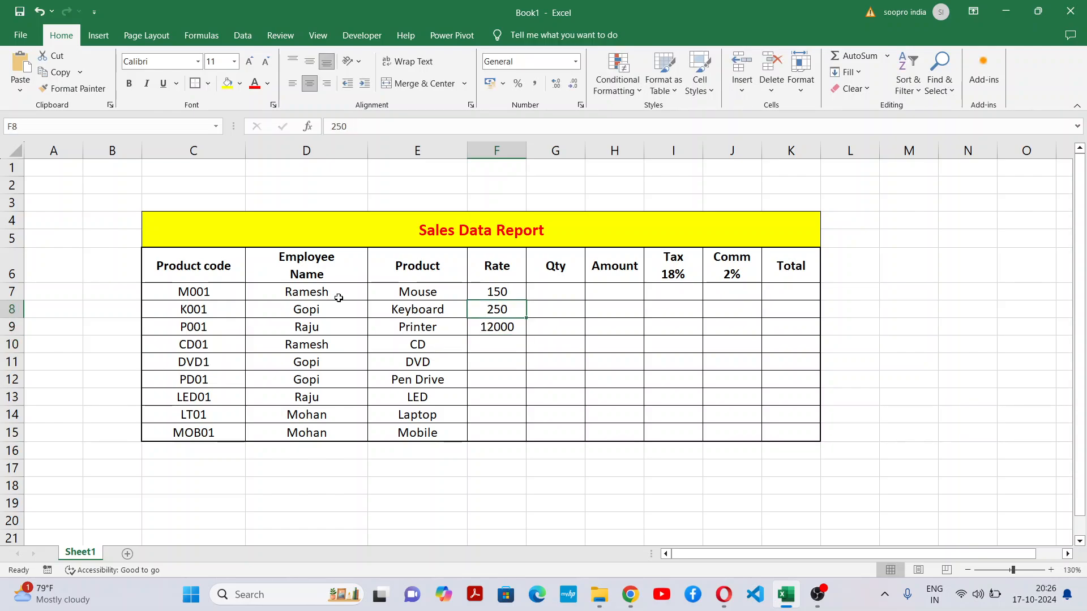
pyautogui.press('Down')
pyautogui.press('Down')
pyautogui.press('Down')
pyautogui.press('Up')
pyautogui.press('Up')
pyautogui.press('Up')
pyautogui.press('Up')
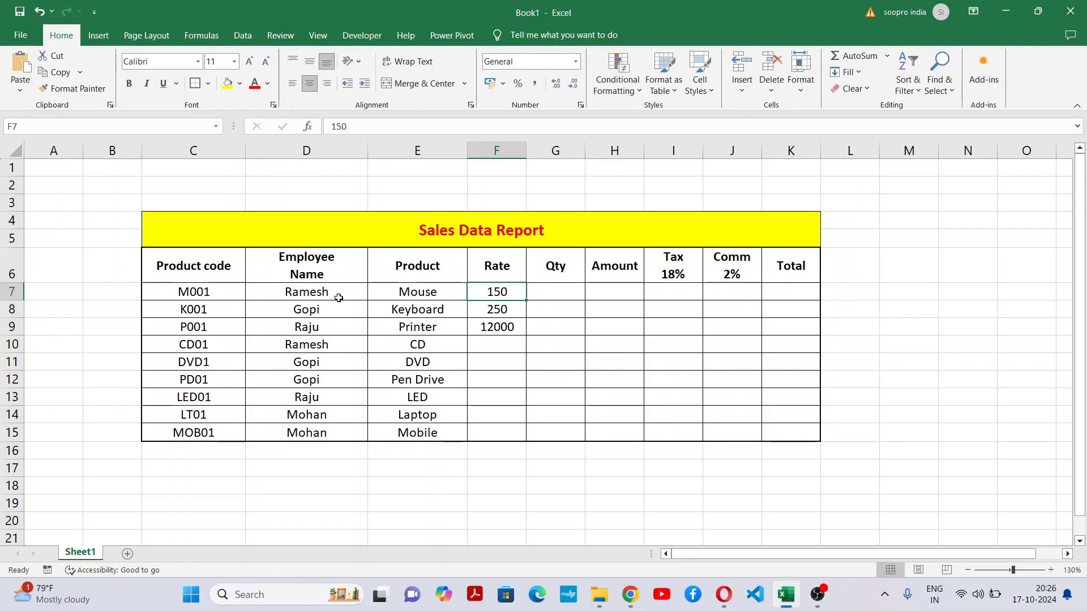
pyautogui.press('Down')
pyautogui.press('Down')
pyautogui.press('Down')
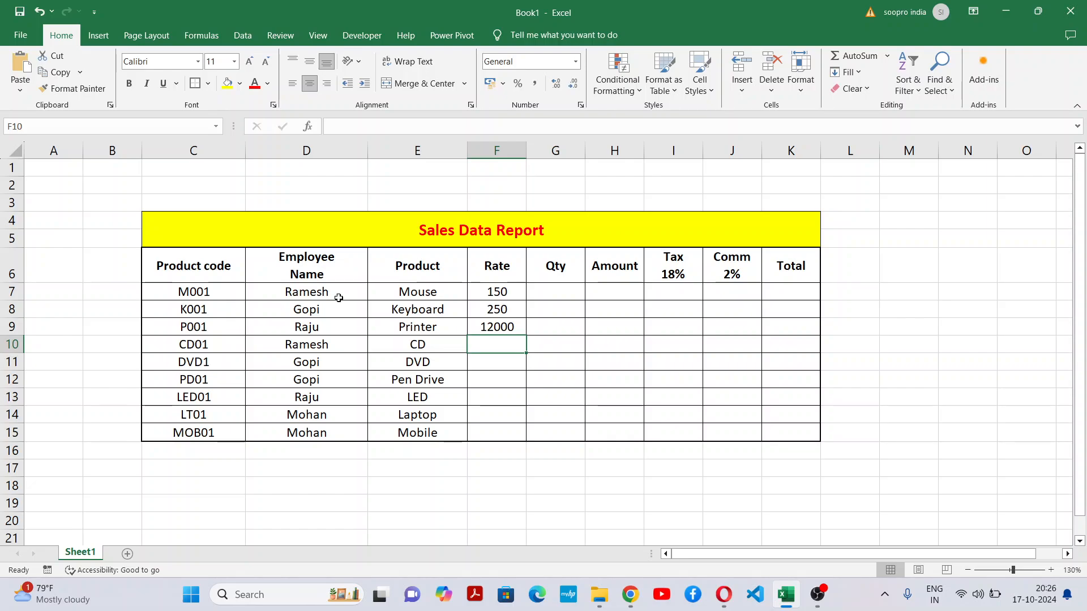
# Step: Enter the rates 10 for the CD, 20 for the DVD and 500 for the pen drive in F10 to F12
pyautogui.write('10')
pyautogui.press('Return')
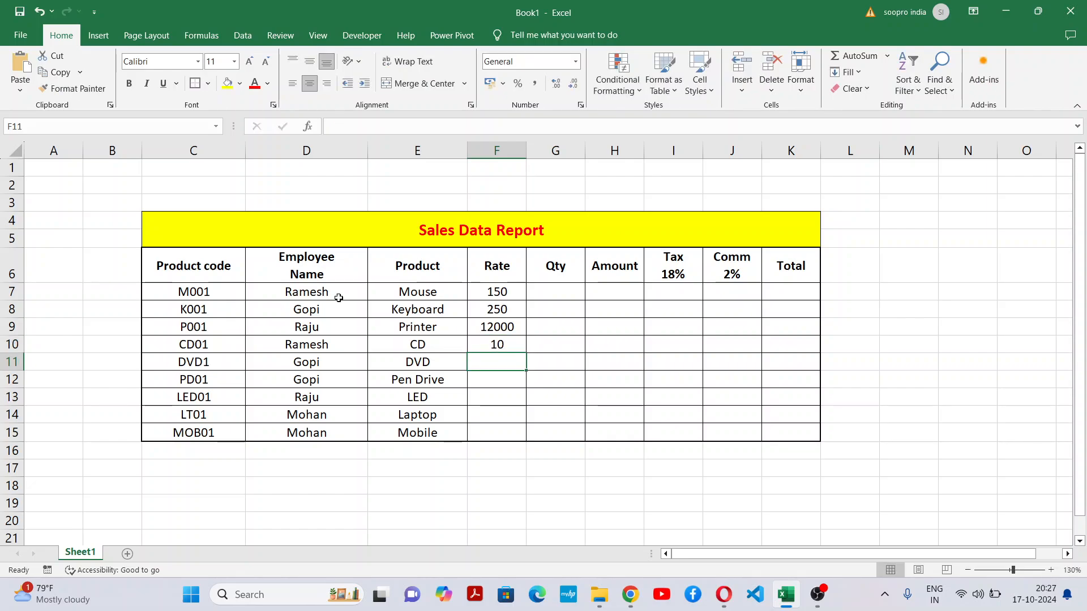
pyautogui.write('20')
pyautogui.press('Return')
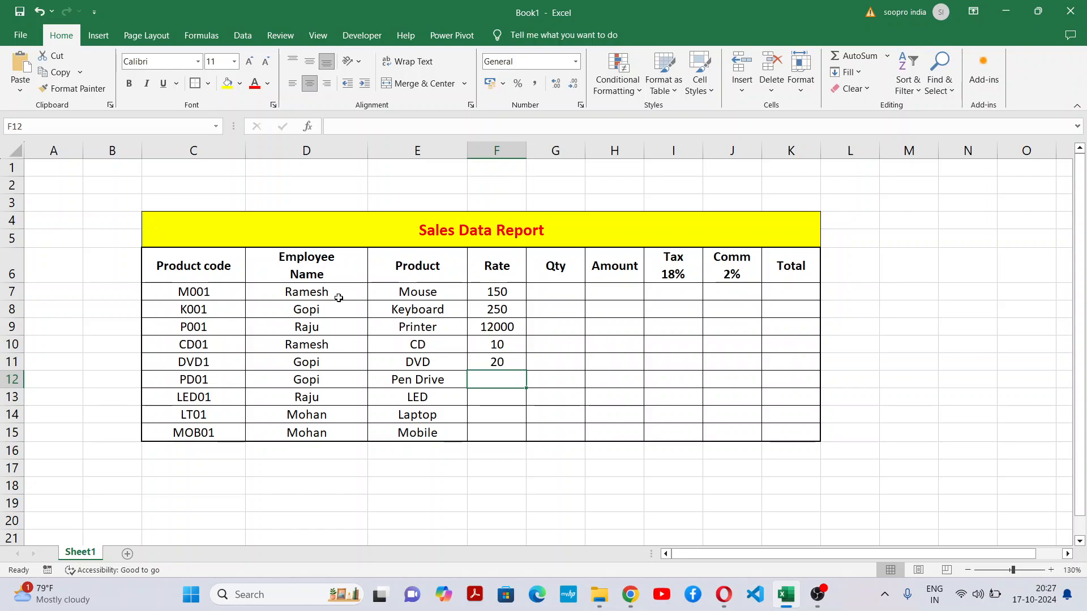
pyautogui.write('500')
pyautogui.press('Return')
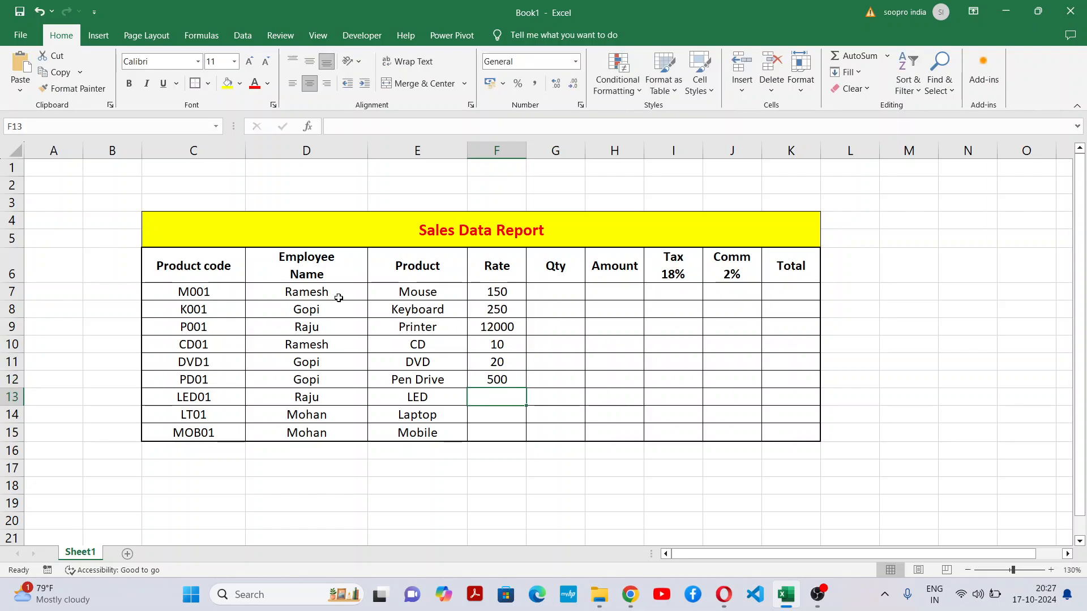
# Step: Enter the rates 5000 for the LED, 30000 for the laptop and 60000 for the mobile in F13 to F15
pyautogui.write('5000')
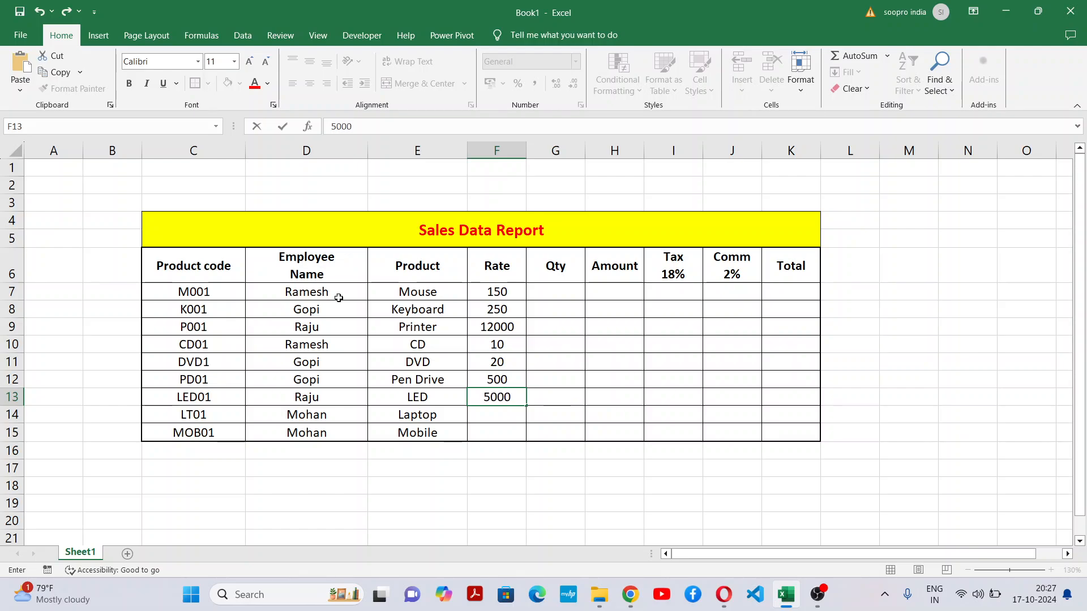
pyautogui.press('Return')
pyautogui.write('30000')
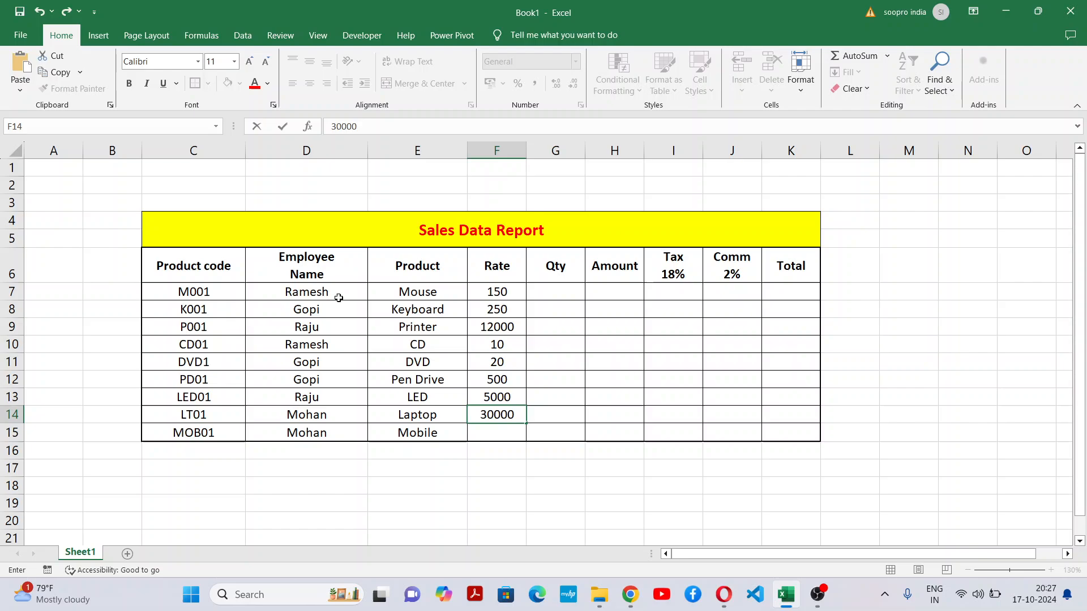
pyautogui.press('Return')
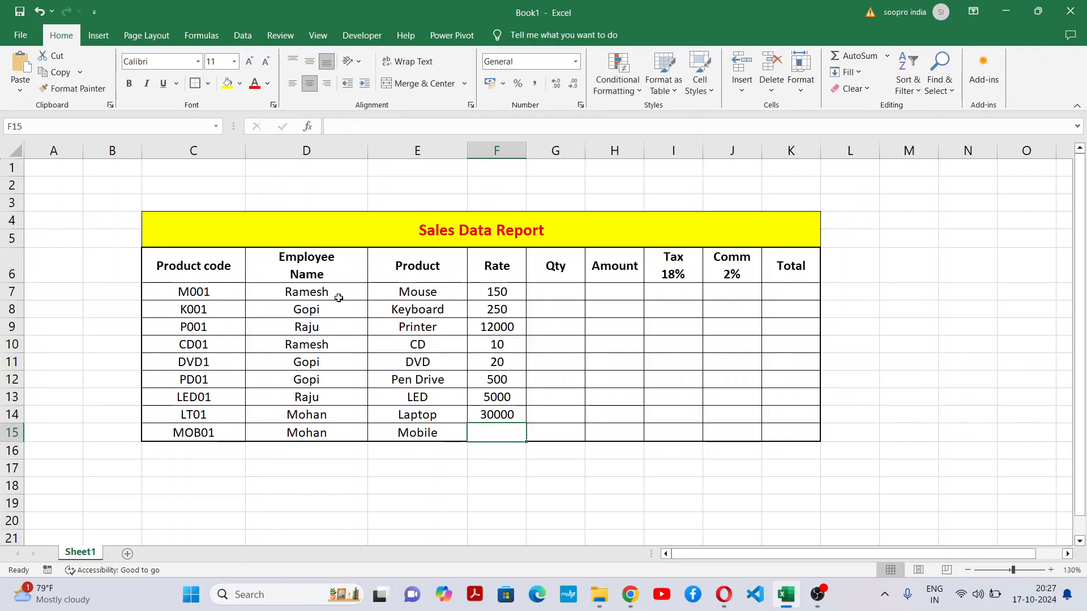
pyautogui.write('60000')
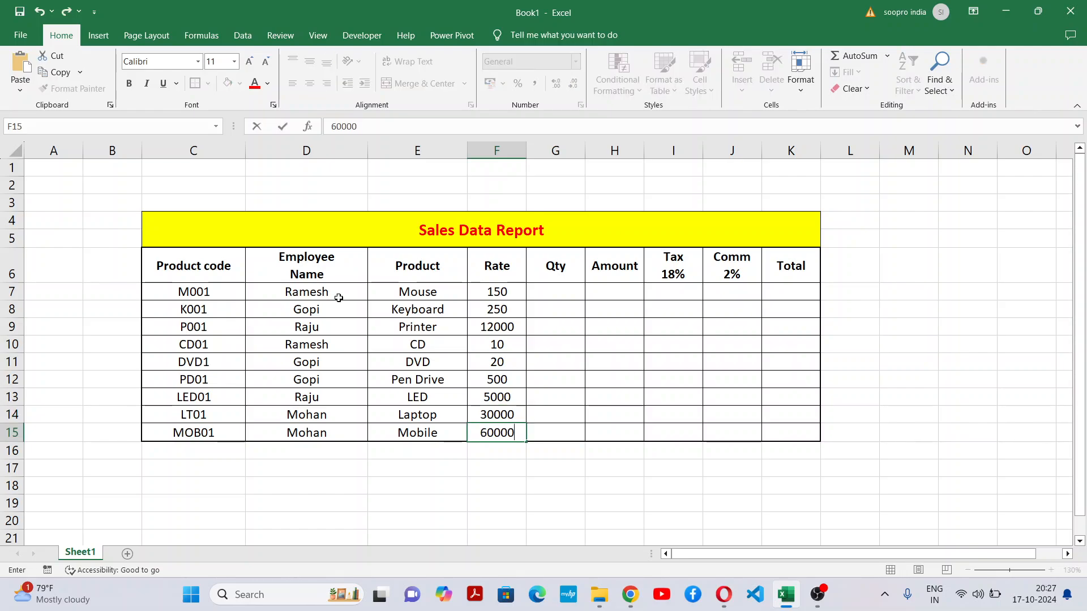
pyautogui.press('Up')
# Step: Enter 5 as the mouse's quantity in cell G7
pyautogui.press('Up')
pyautogui.press('Up')
pyautogui.press('Up')
pyautogui.press('Up')
pyautogui.press('Up')
pyautogui.press('Up')
pyautogui.press('Up')
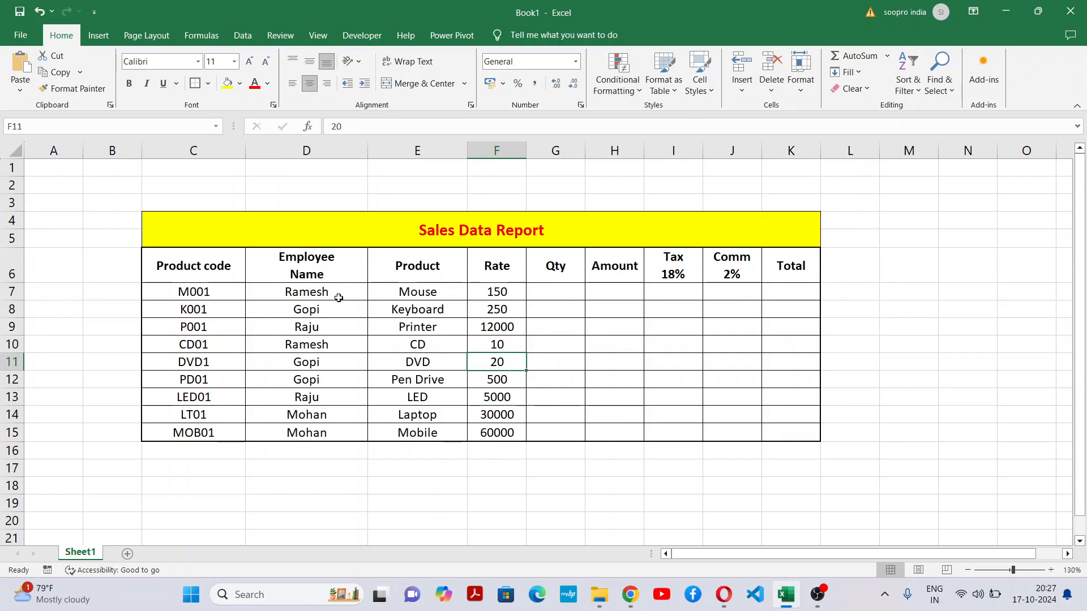
pyautogui.press('Left')
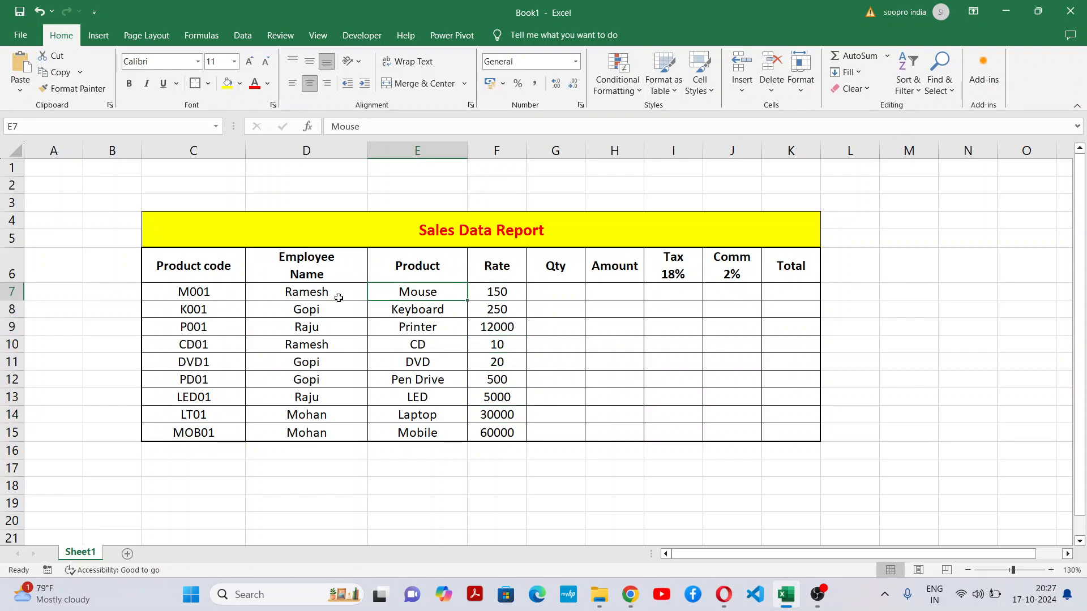
pyautogui.press('Right')
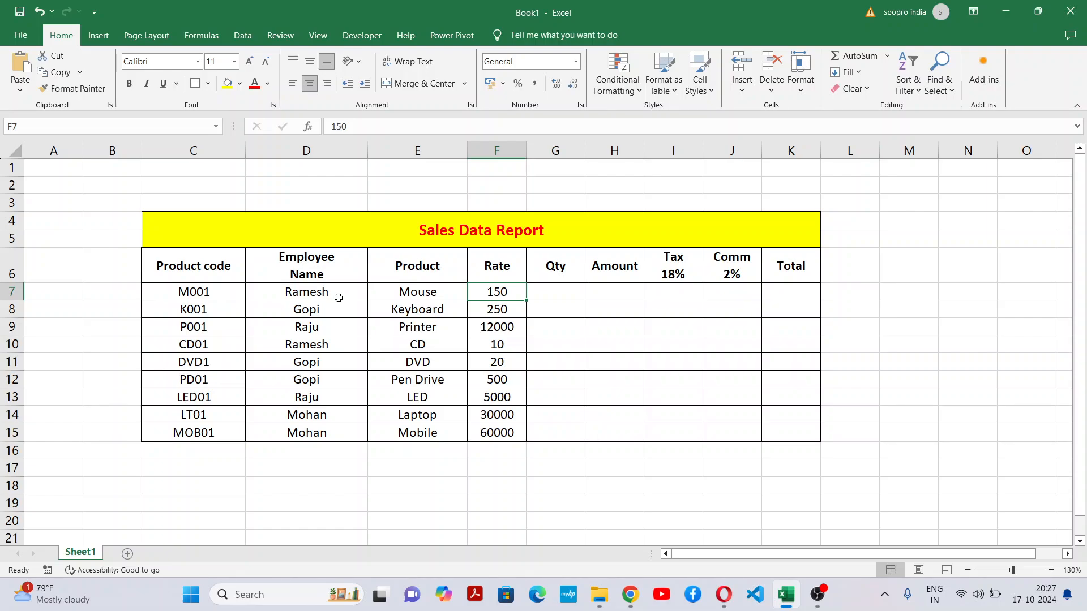
pyautogui.press('Right')
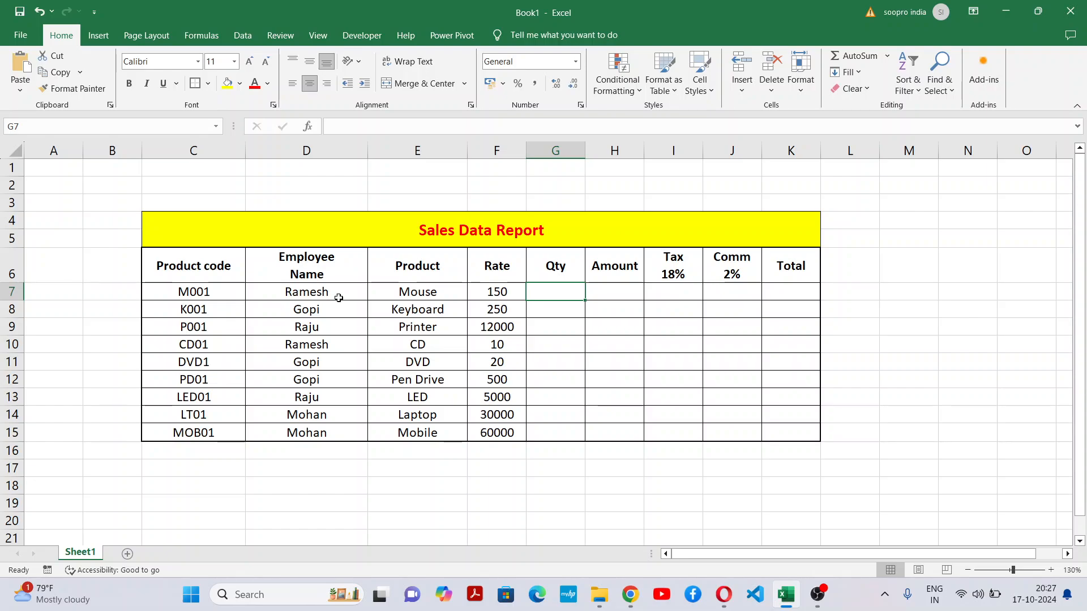
pyautogui.write('5')
pyautogui.press('Return')
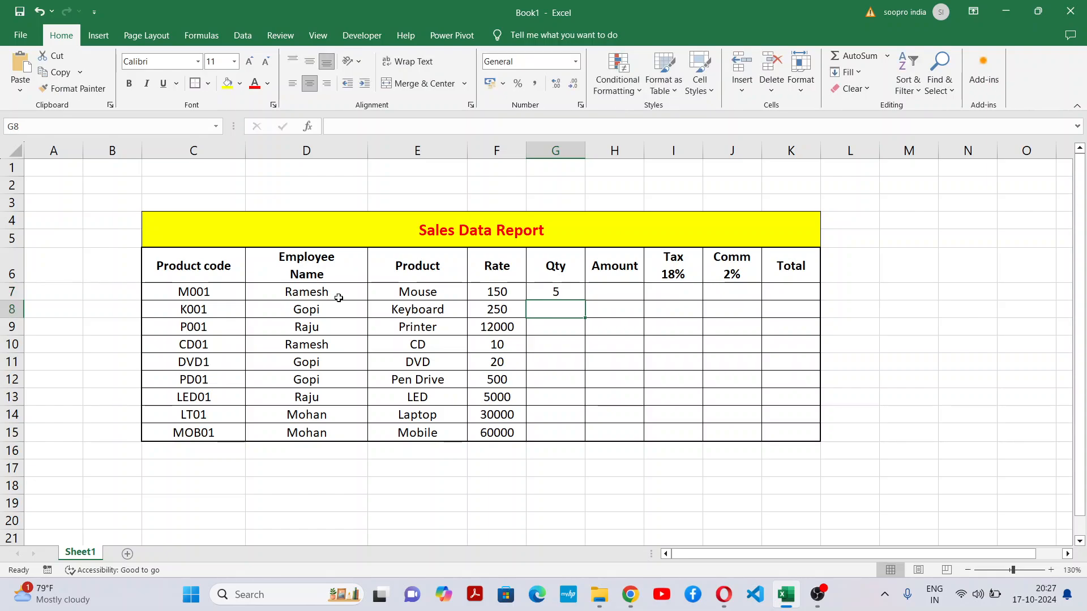
# Step: Enter the quantities 10 for the keyboard, 3 for the printer and 5 for the CD in G8 to G10
pyautogui.write('10')
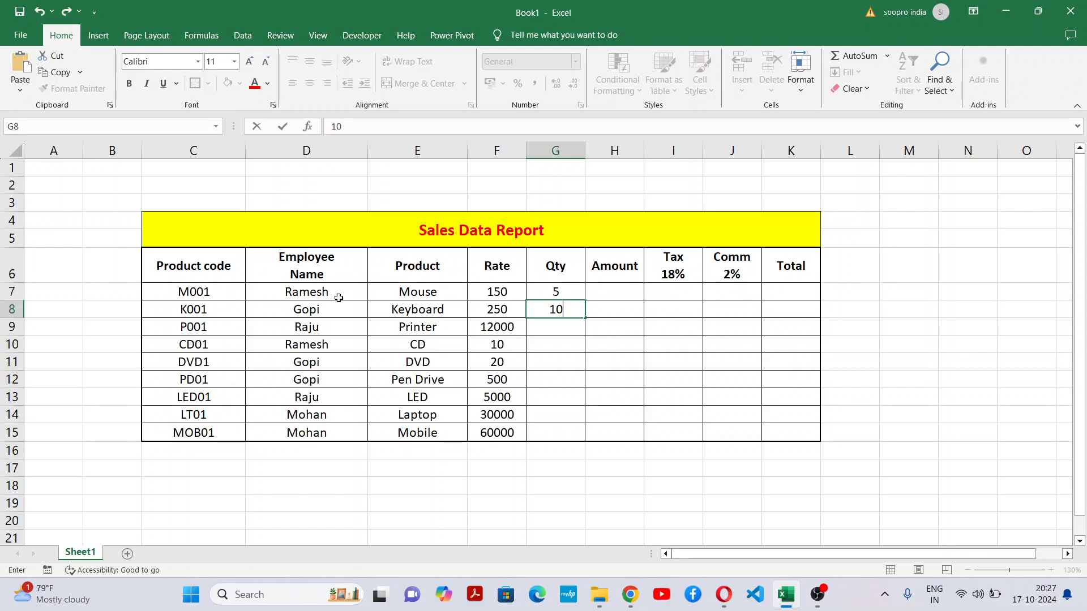
pyautogui.press('Return')
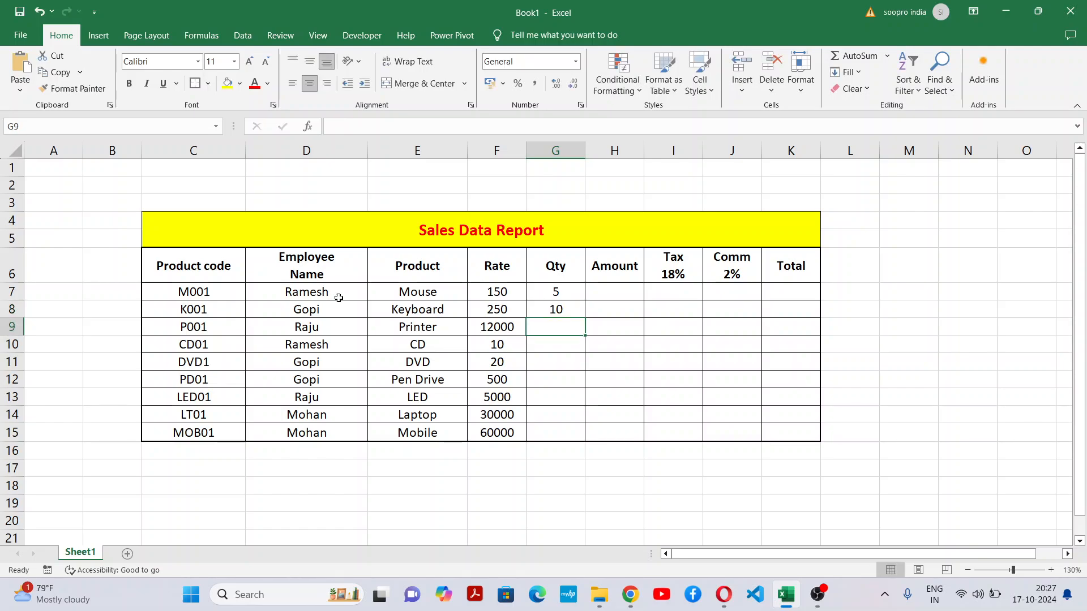
pyautogui.write('3')
pyautogui.press('Return')
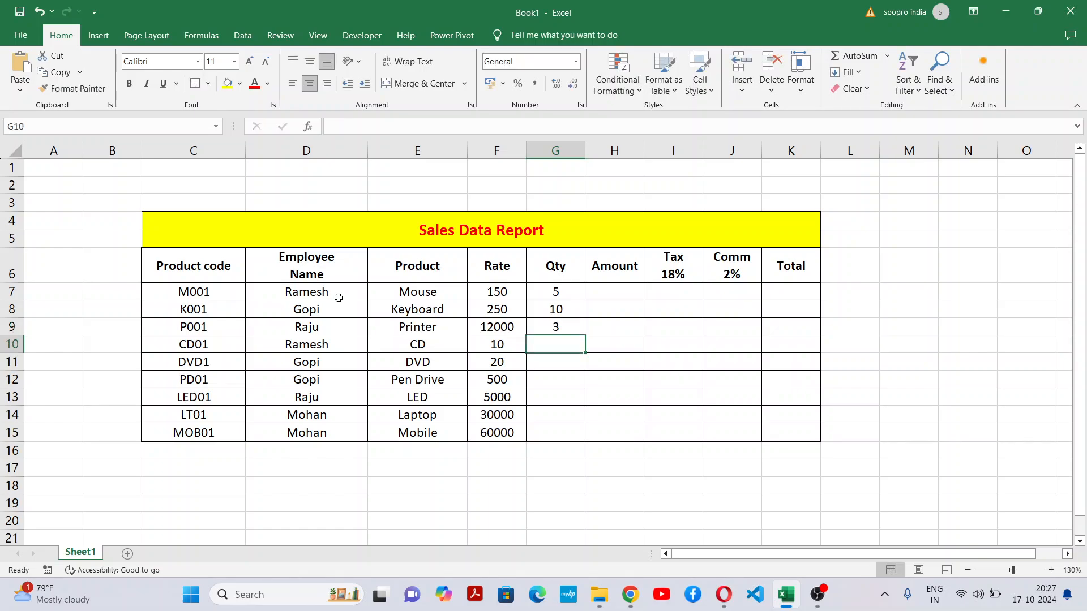
pyautogui.write('5')
pyautogui.press('Return')
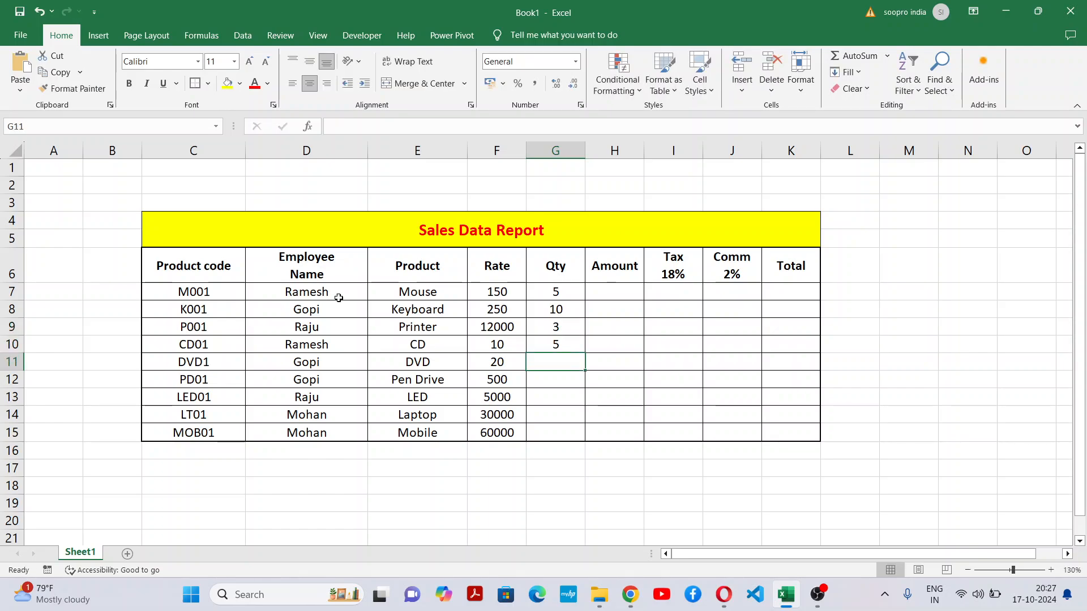
# Step: Enter the quantities 10 for the DVD, 2 for the pen drive and 5 for the LED in G11 to G13
pyautogui.write('10')
pyautogui.press('Return')
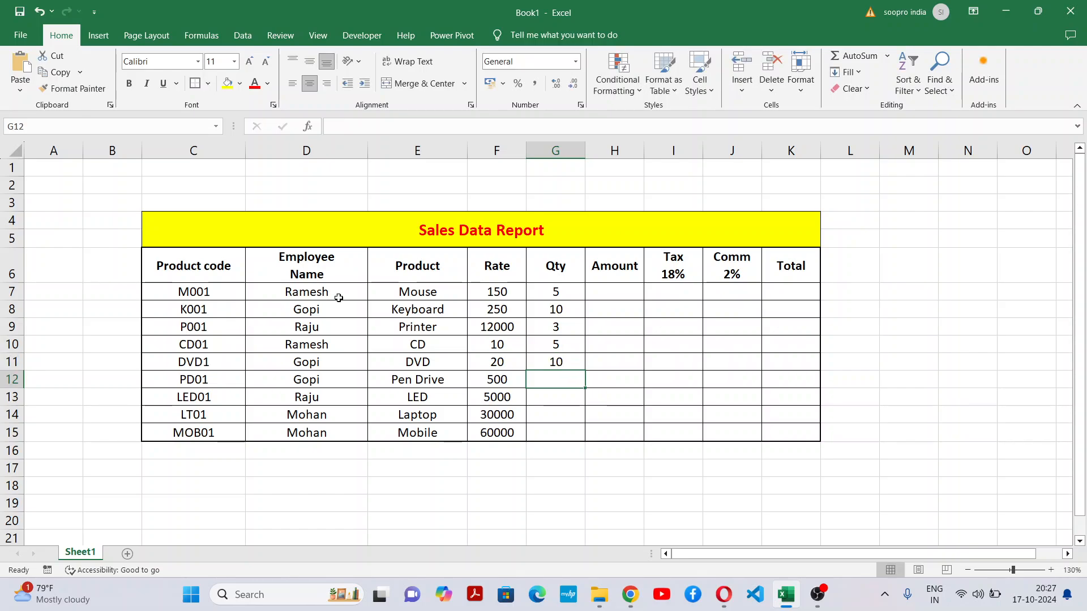
pyautogui.write('2')
pyautogui.press('Return')
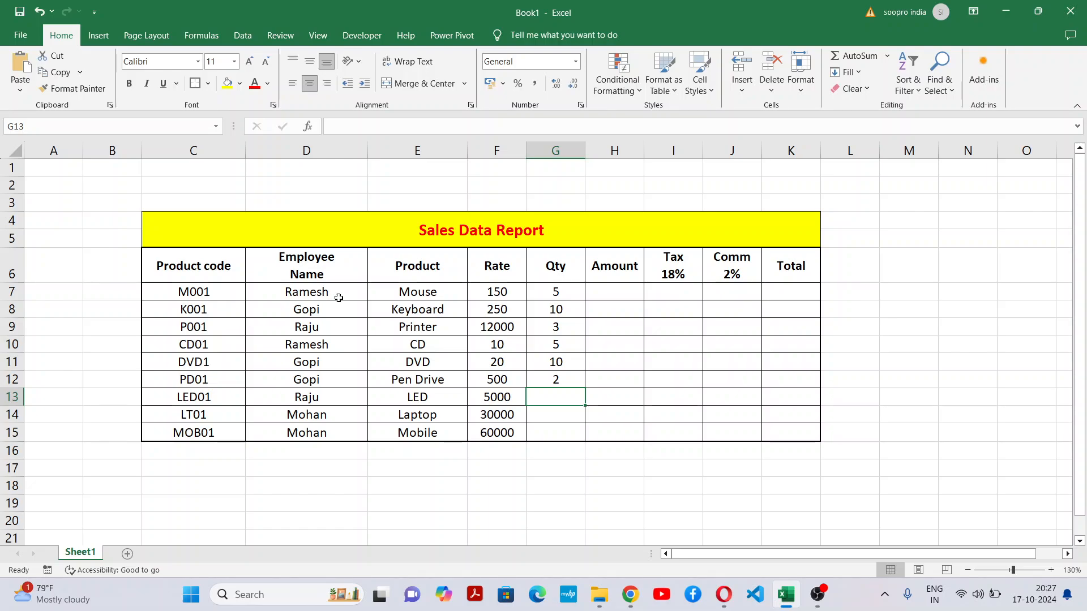
pyautogui.write('1')
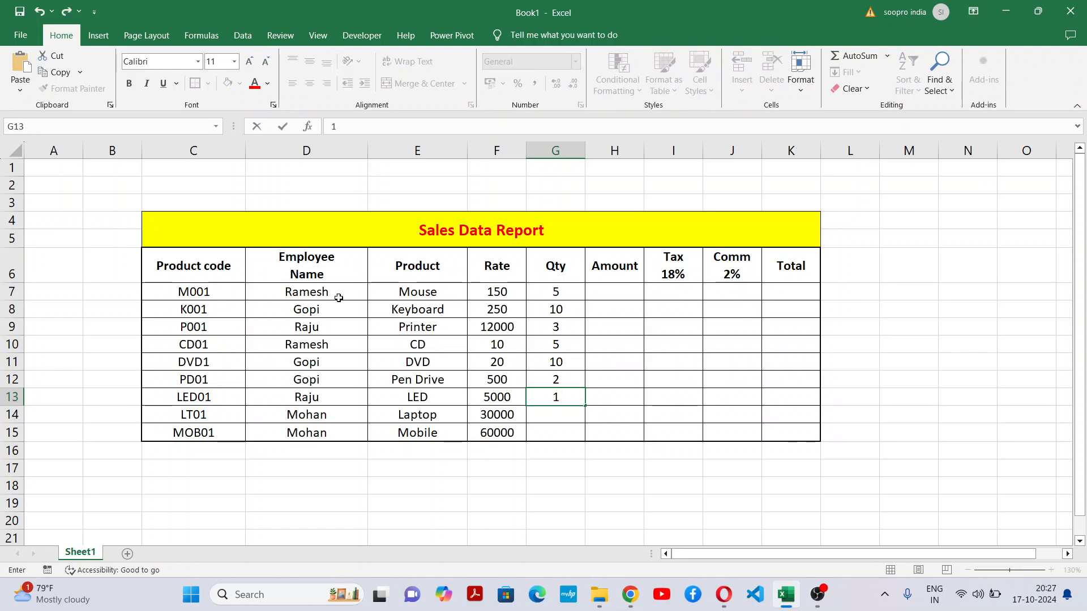
pyautogui.press('BackSpace')
pyautogui.write('5')
pyautogui.press('Return')
# Step: Enter the quantities 3 for the laptop and 2 for the mobile in G14 and G15
pyautogui.write('3')
pyautogui.press('Return')
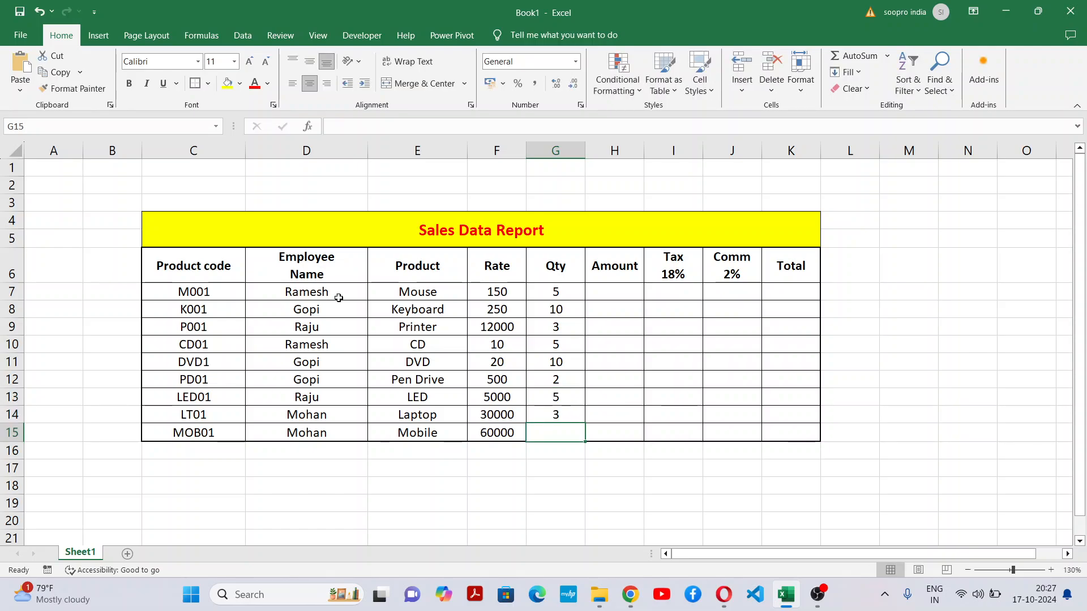
pyautogui.write('2')
pyautogui.press('Up')
# Step: Review the mouse's entries across row 7 and the first few values in the Qty column
pyautogui.press('Up')
pyautogui.press('Up')
pyautogui.press('Up')
pyautogui.press('Up')
pyautogui.press('Up')
pyautogui.press('Up')
pyautogui.press('Up')
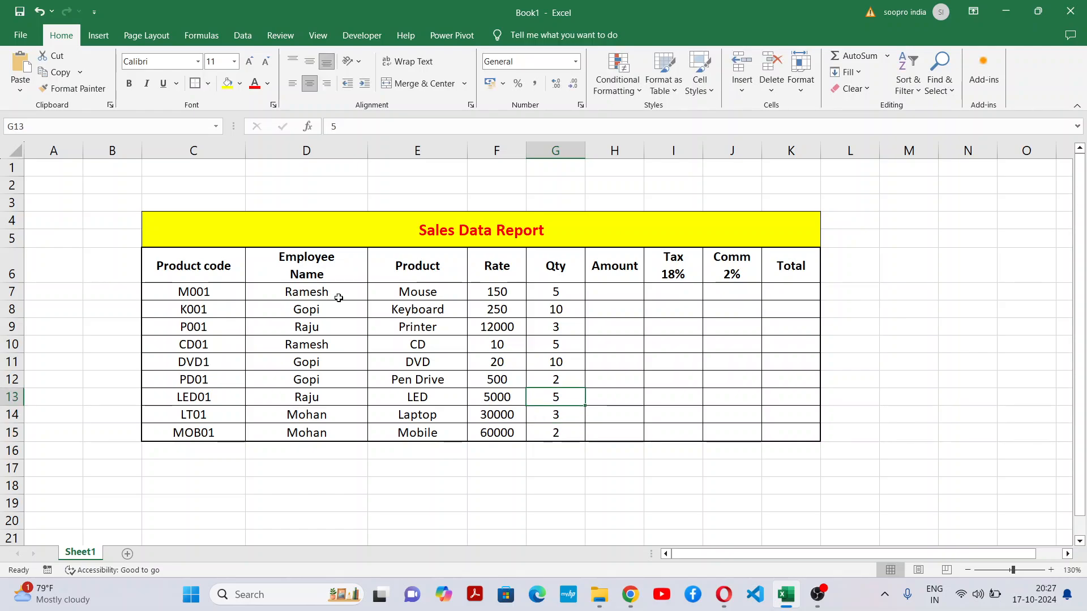
pyautogui.press('Left')
pyautogui.press('Left')
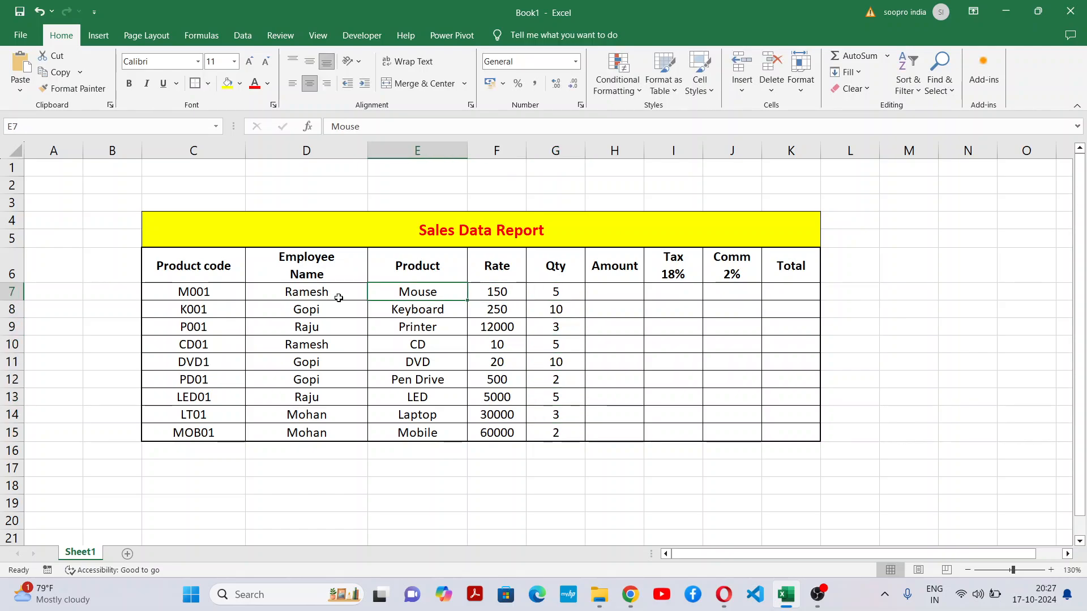
pyautogui.press('Right')
pyautogui.press('Right')
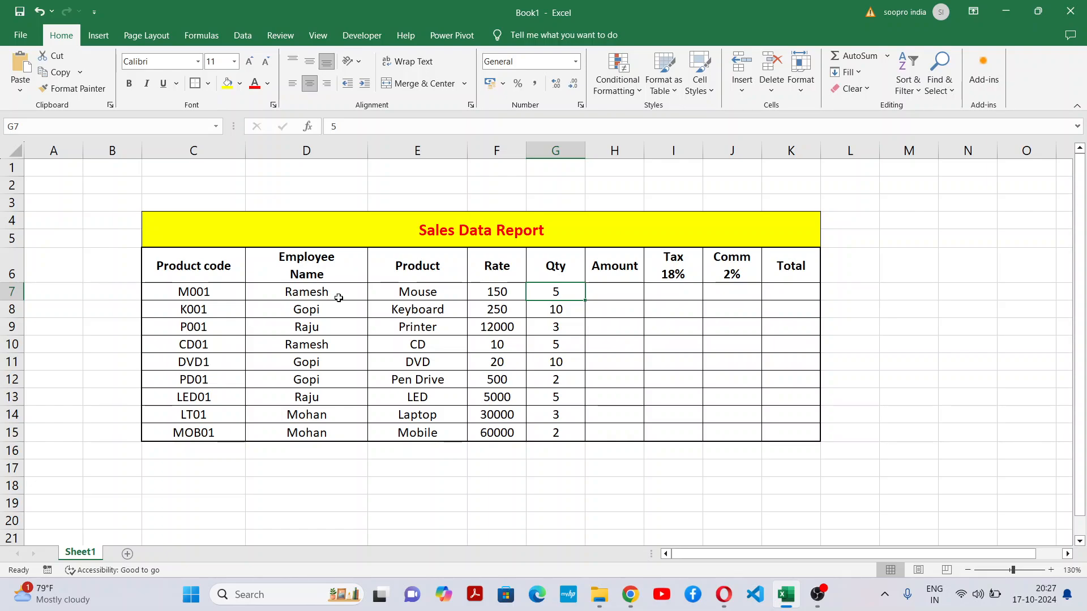
pyautogui.press('Left')
pyautogui.press('Left')
pyautogui.press('Left')
pyautogui.press('Right')
pyautogui.press('Right')
pyautogui.press('Right')
pyautogui.press('Down')
pyautogui.press('Down')
pyautogui.press('Up')
pyautogui.press('Up')
pyautogui.press('Down')
pyautogui.press('Down')
pyautogui.press('Up')
pyautogui.press('Up')
pyautogui.press('Up')
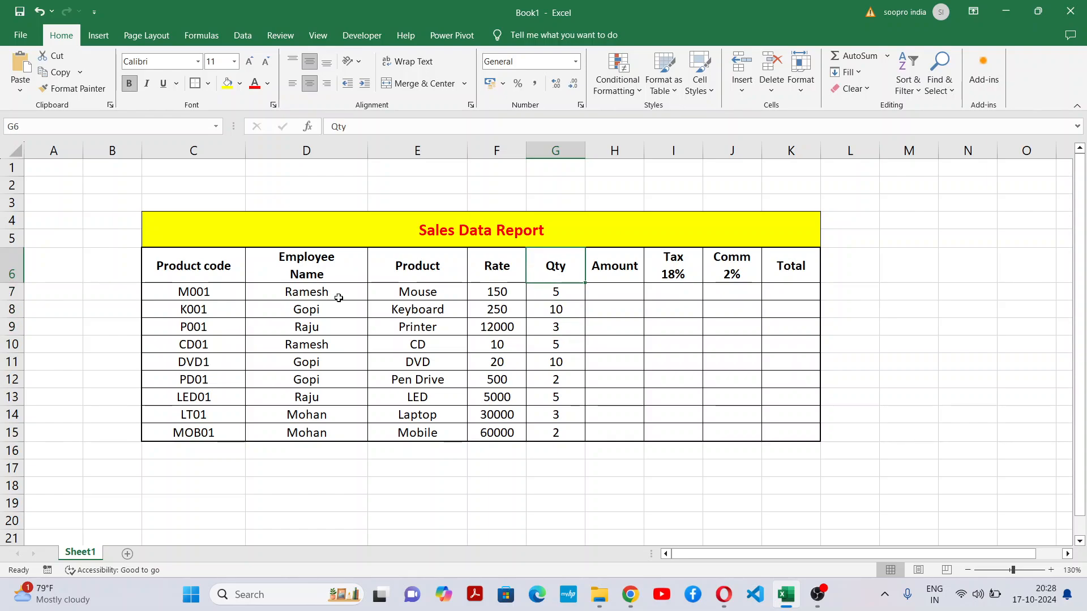
# Step: Examine the mouse's product, rate and quantity in cells E7 to G7
pyautogui.press('Down')
pyautogui.press('Left')
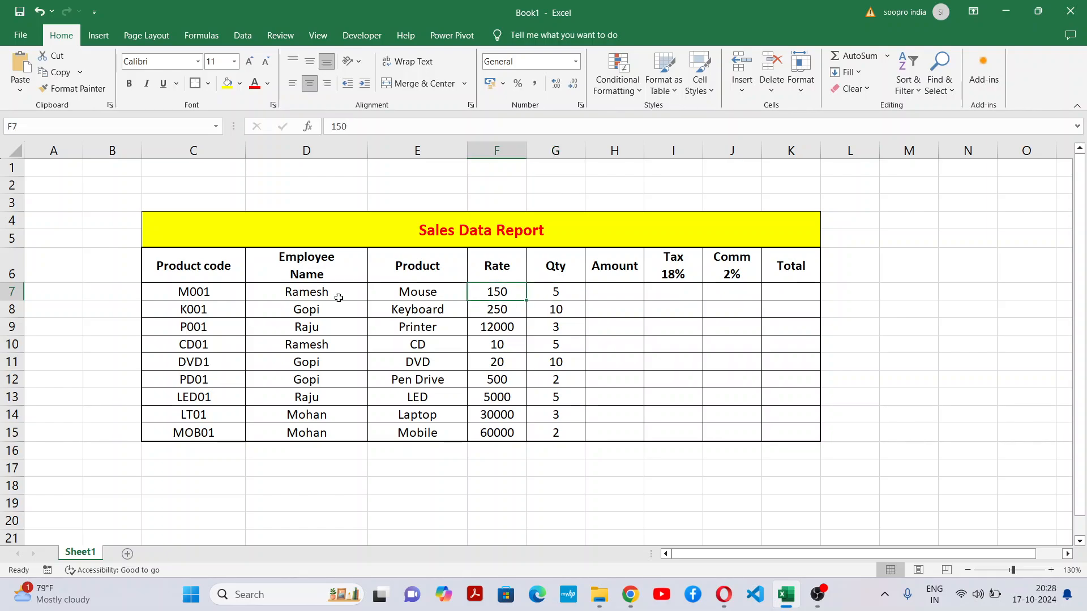
pyautogui.press('Right')
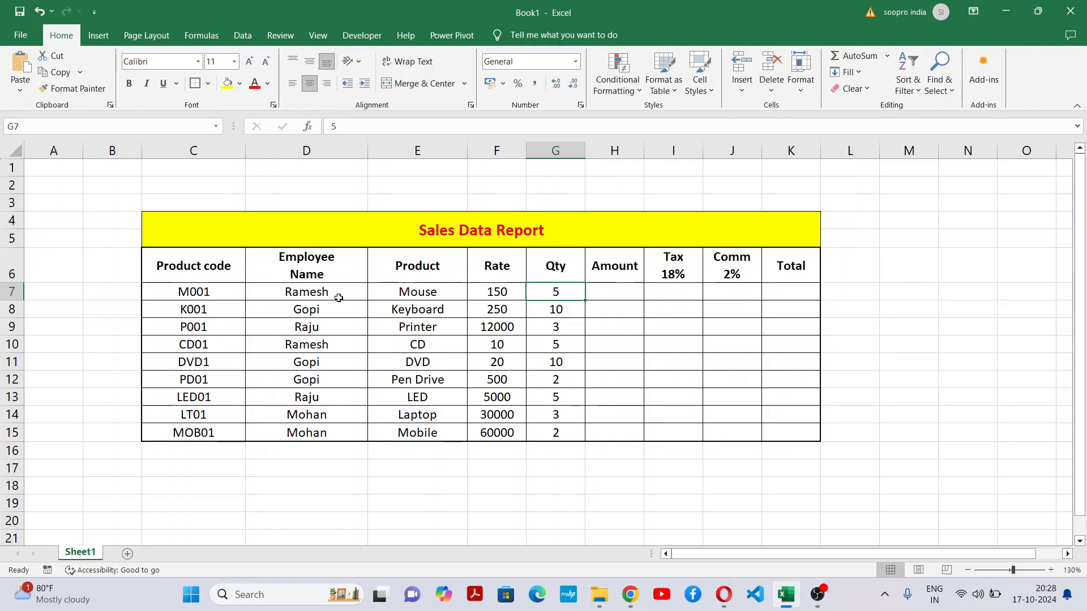
pyautogui.press('Left')
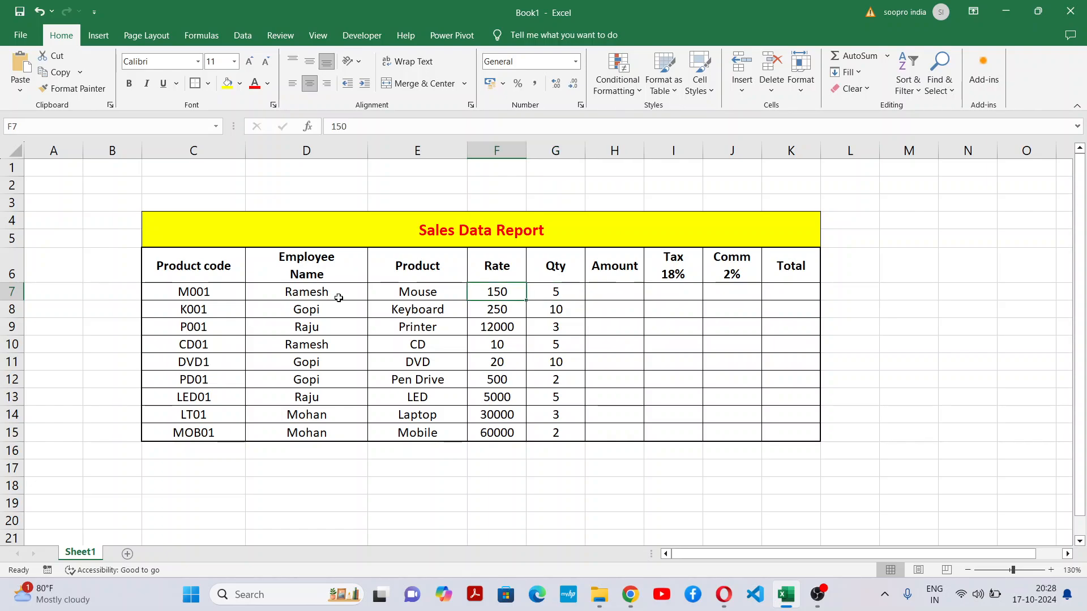
pyautogui.press('Left')
pyautogui.press('Right')
pyautogui.press('Right')
pyautogui.press('Left')
pyautogui.press('Left')
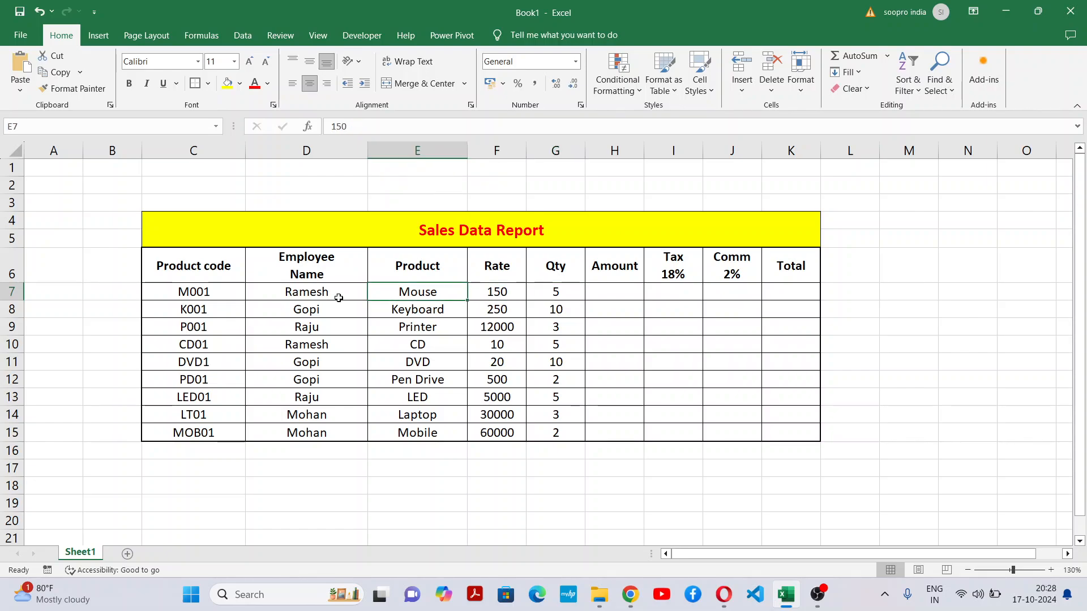
pyautogui.press('Right')
pyautogui.press('Right')
pyautogui.press('Left')
pyautogui.press('Left')
pyautogui.press('Right')
pyautogui.press('Right')
pyautogui.press('Left')
pyautogui.press('Left')
pyautogui.press('Right')
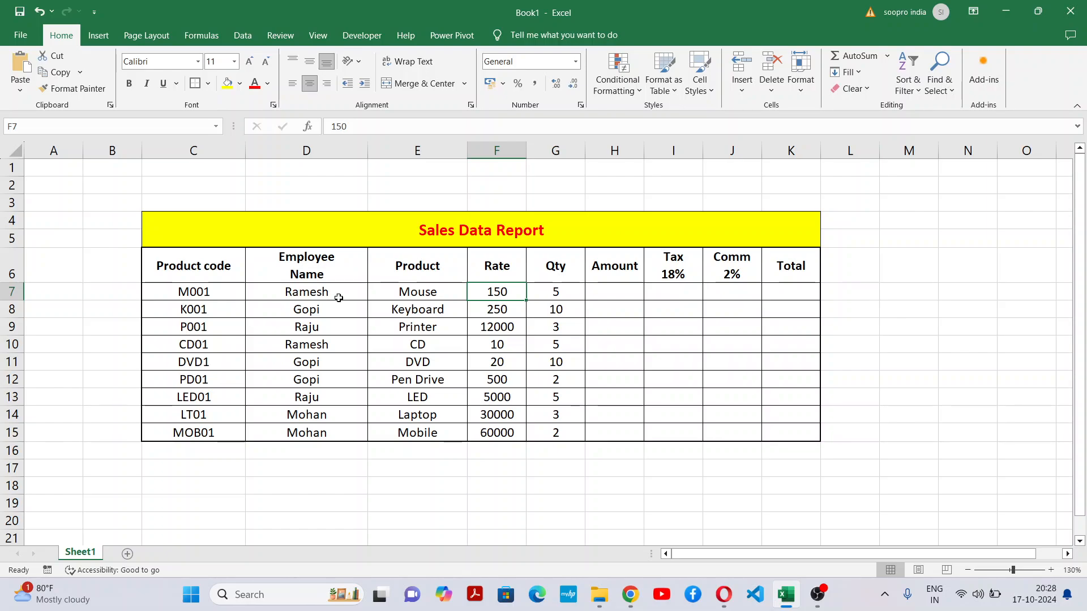
pyautogui.press('Right')
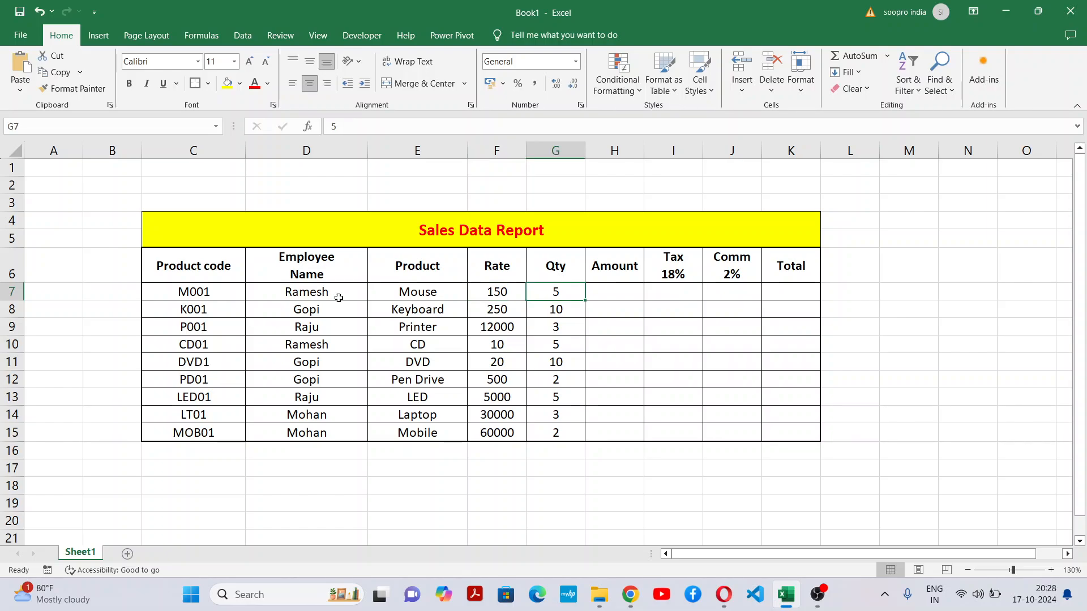
# Step: Calculate the mouse's amount in H7 with the formula =F7*G7 and clear the cell again
pyautogui.press('Right')
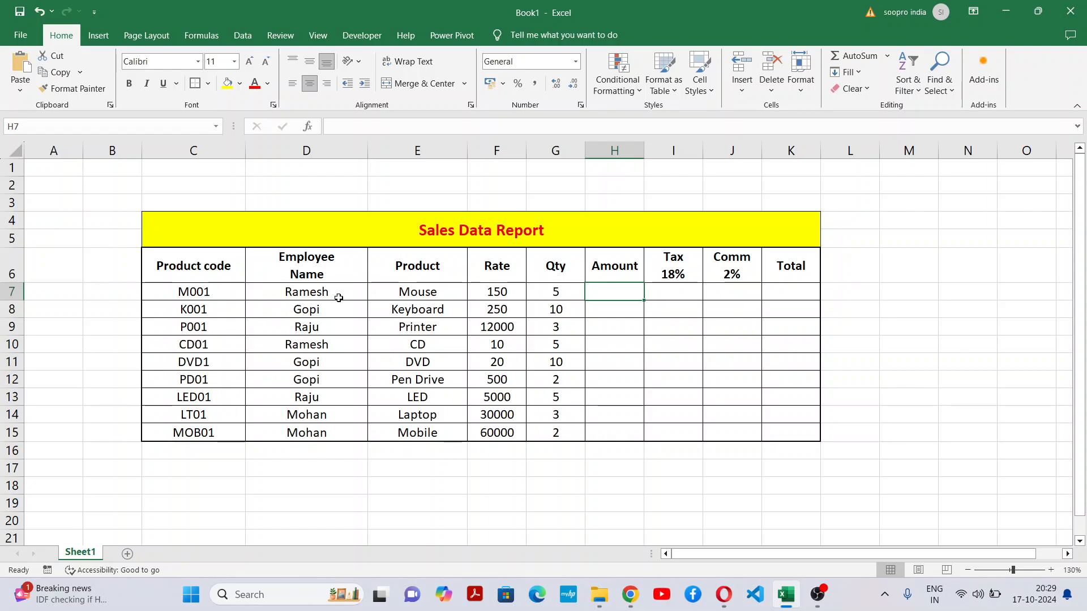
pyautogui.write('=')
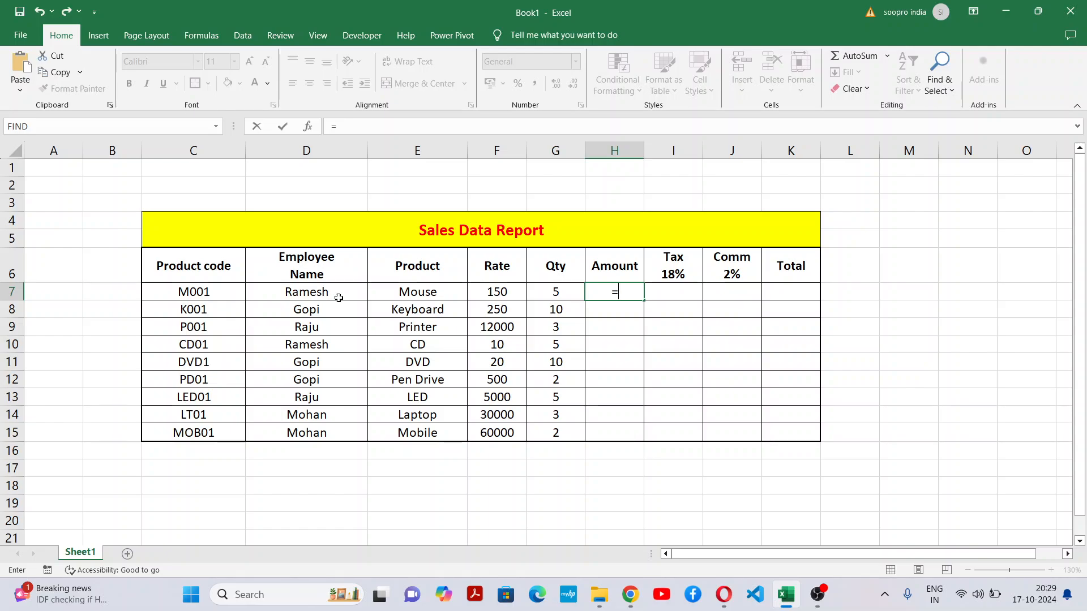
pyautogui.click(494, 292)
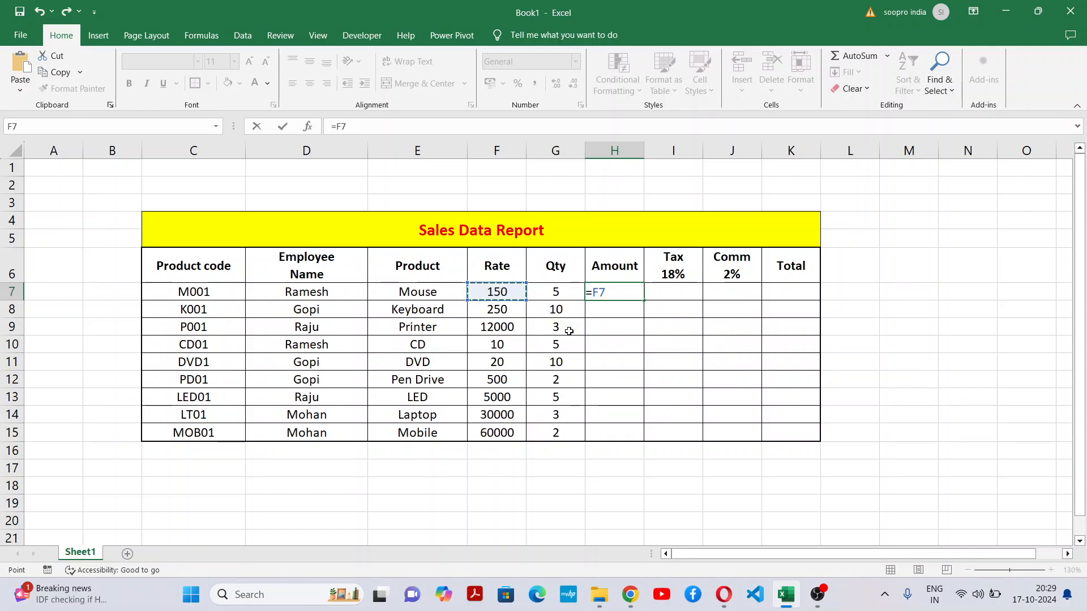
pyautogui.write('*')
pyautogui.click(566, 292)
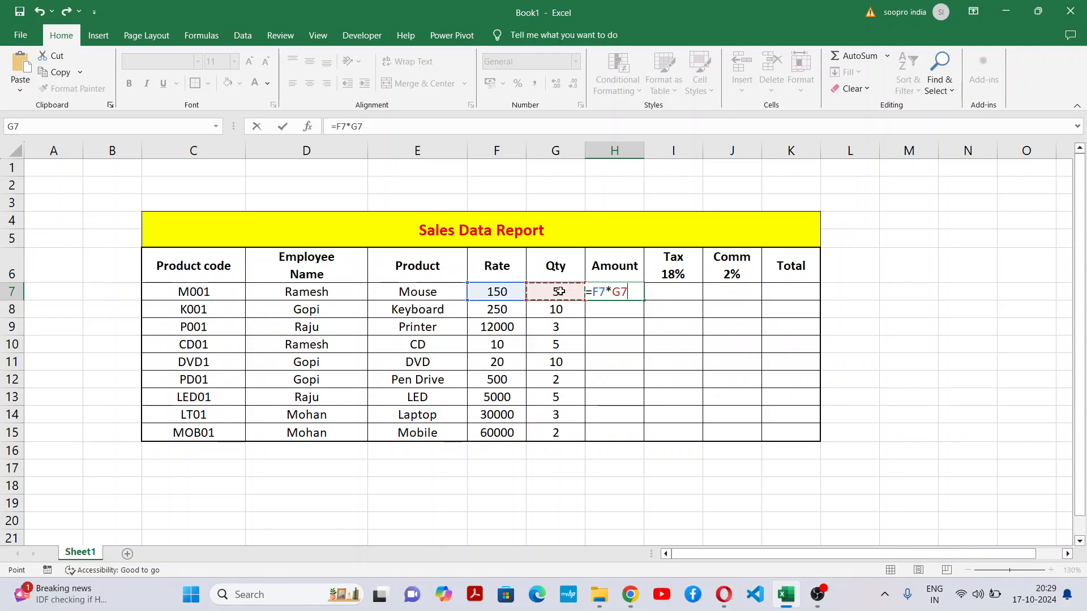
pyautogui.press('Return')
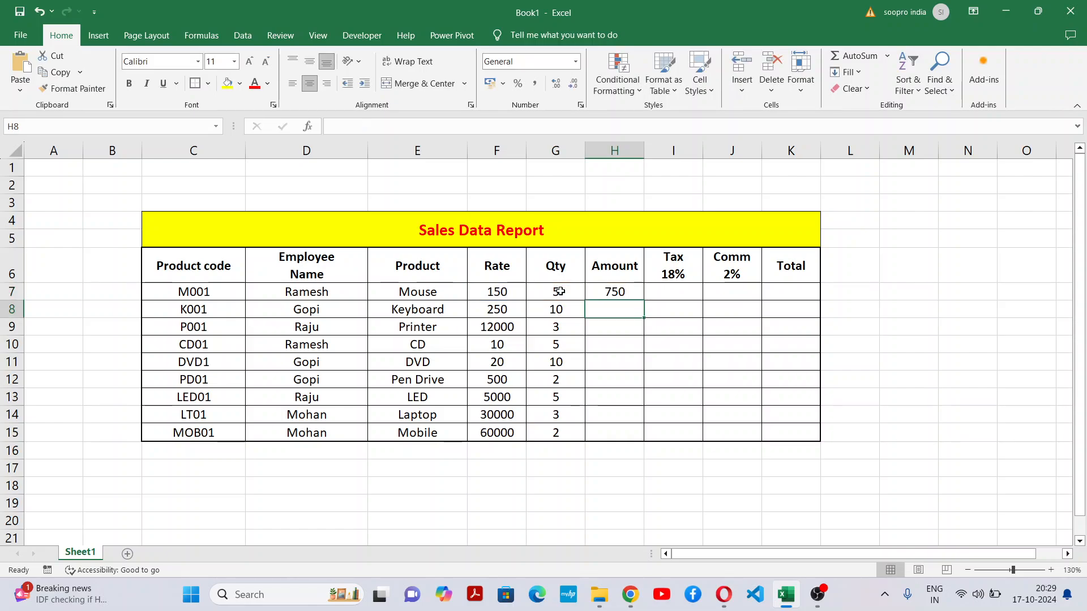
pyautogui.press('Up')
pyautogui.press('Delete')
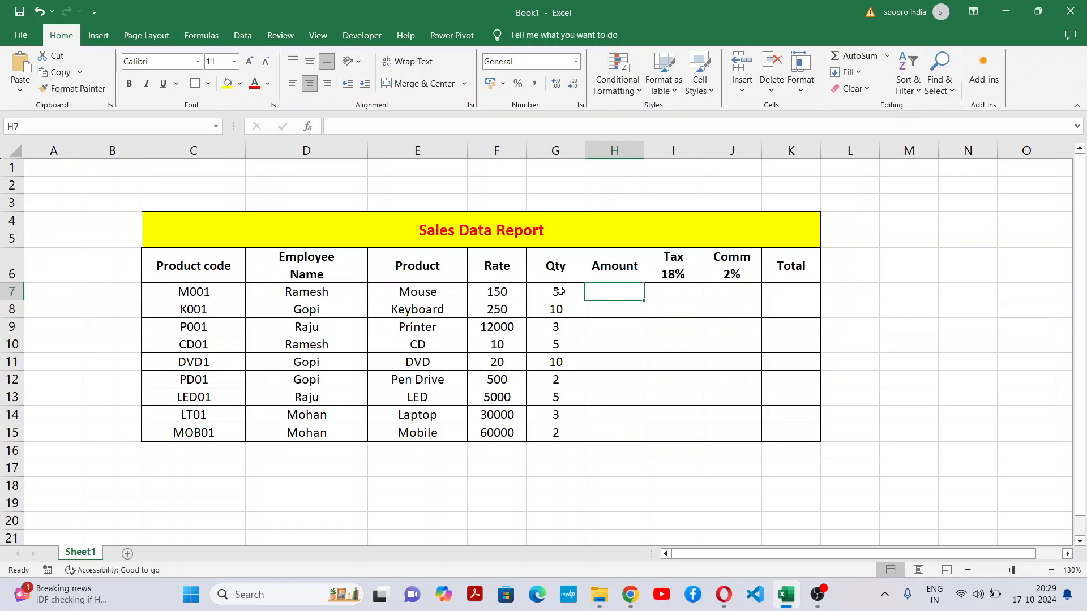
# Step: Enter the formula =F7*G7 in H7 to multiply the mouse's rate by its quantity
pyautogui.write('=')
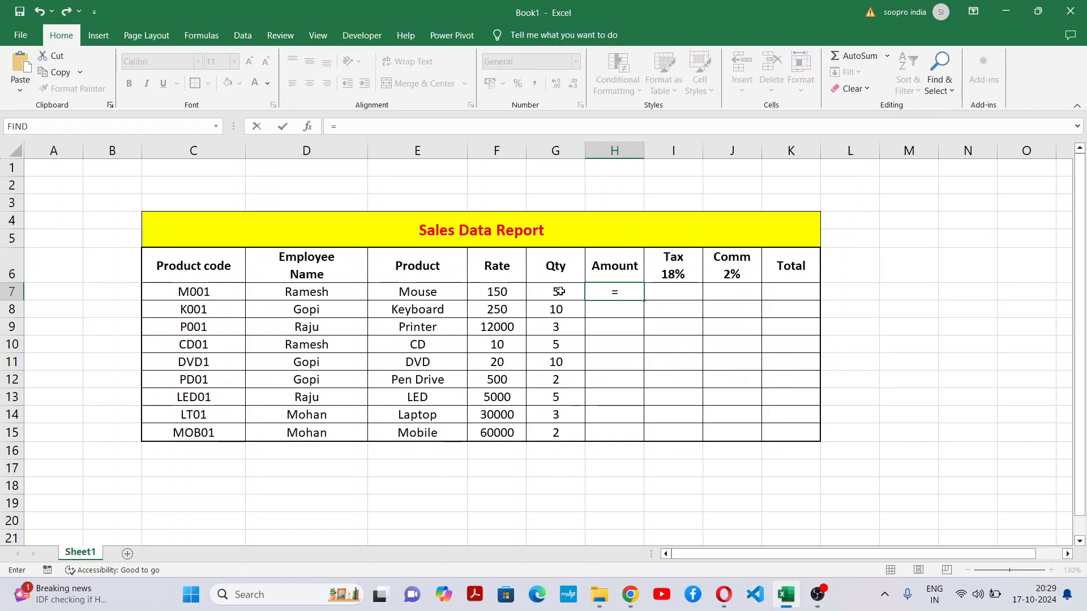
pyautogui.click(518, 291)
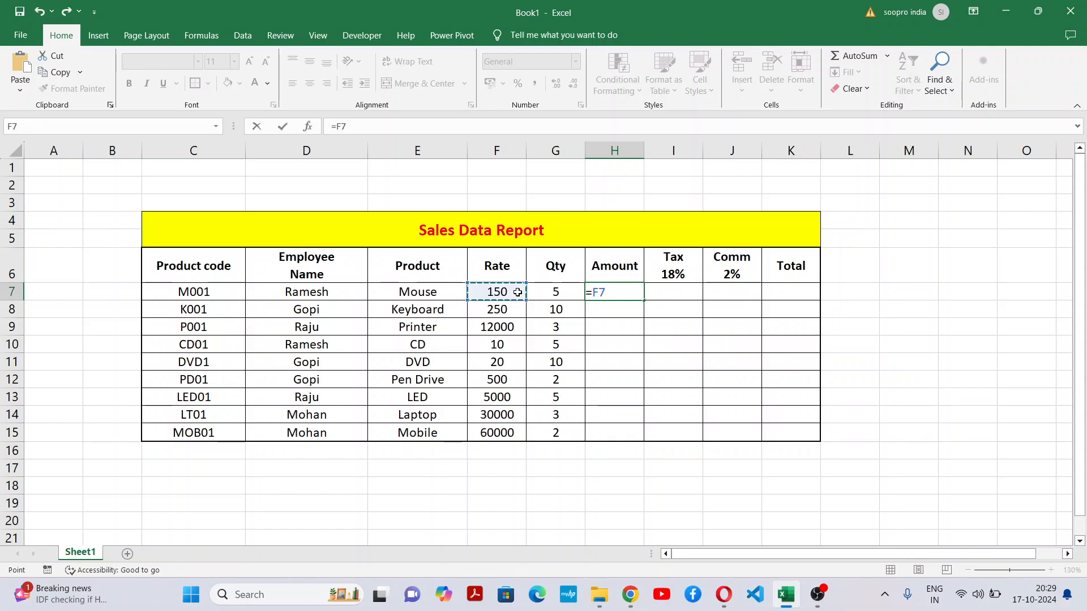
pyautogui.write('*')
pyautogui.click(564, 289)
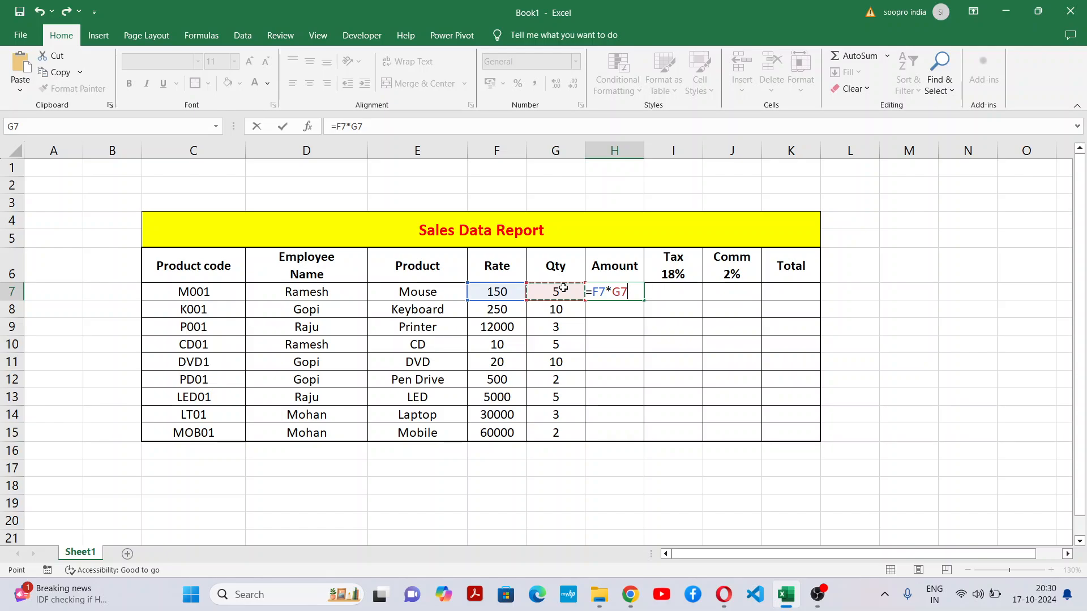
pyautogui.press('Return')
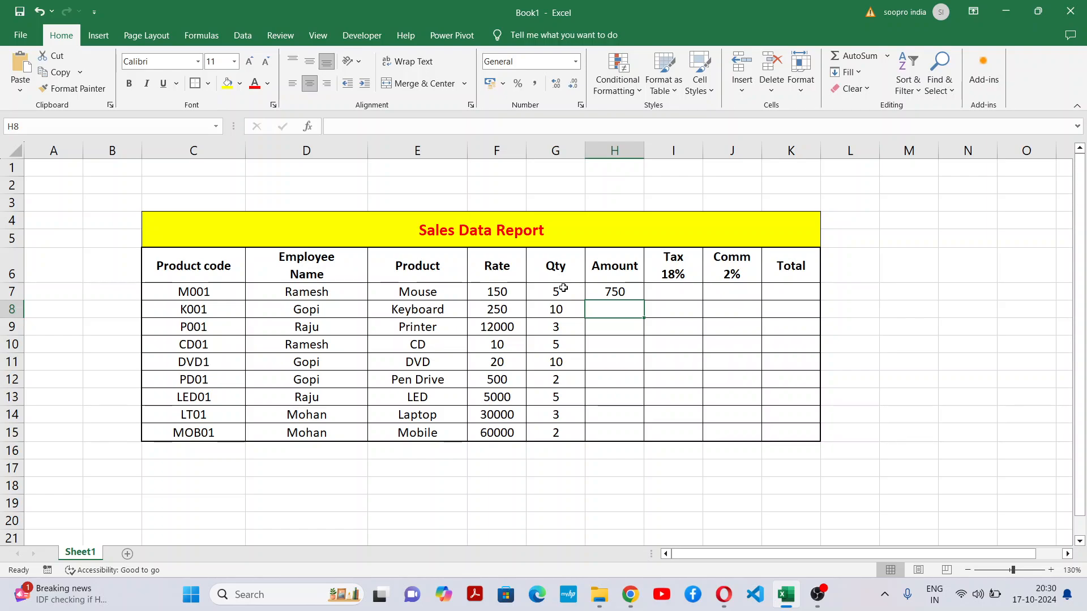
# Step: Enter the formula =F8*G8 in H8 to calculate the keyboard's amount from its rate and quantity
pyautogui.write('=')
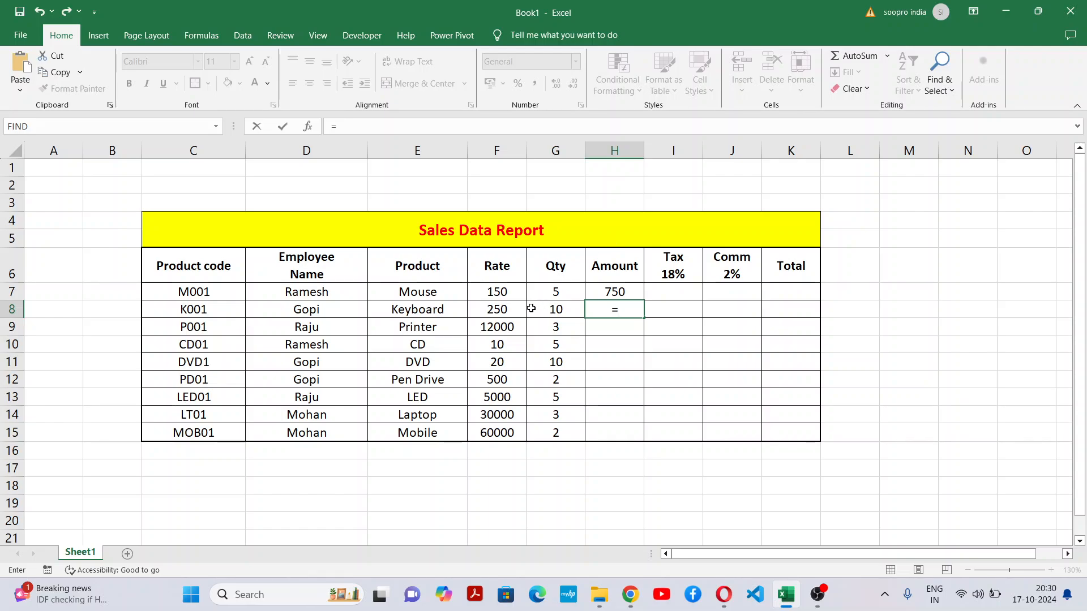
pyautogui.click(493, 312)
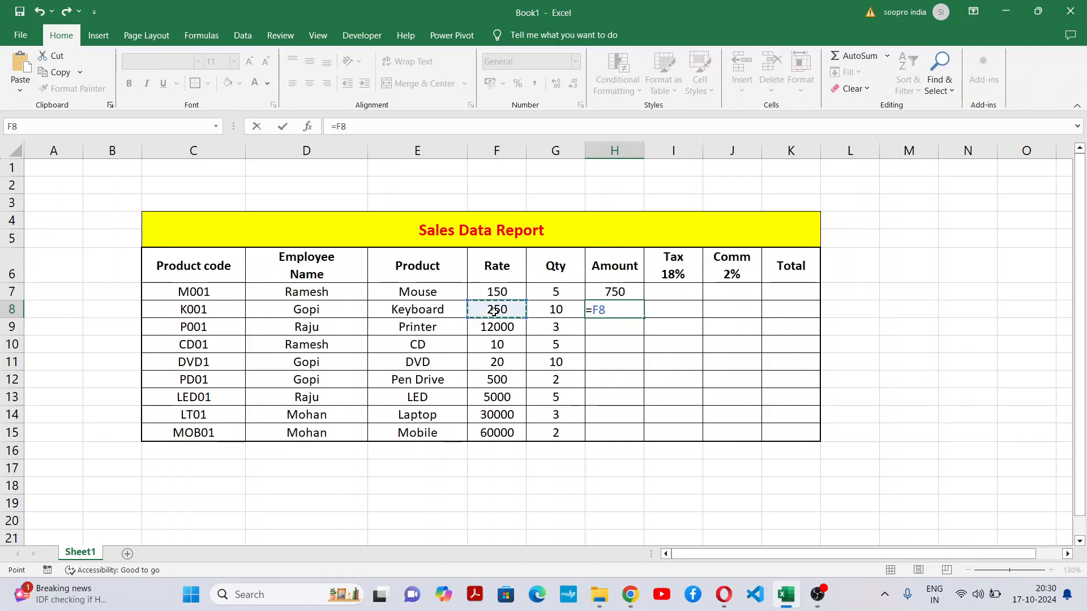
pyautogui.write('*')
pyautogui.click(557, 312)
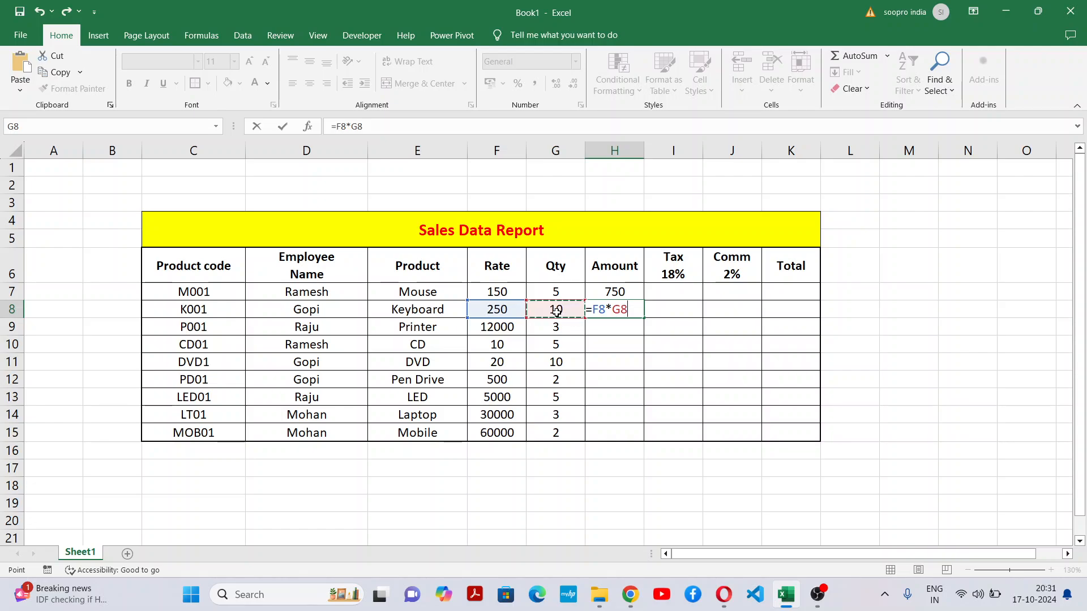
pyautogui.press('Return')
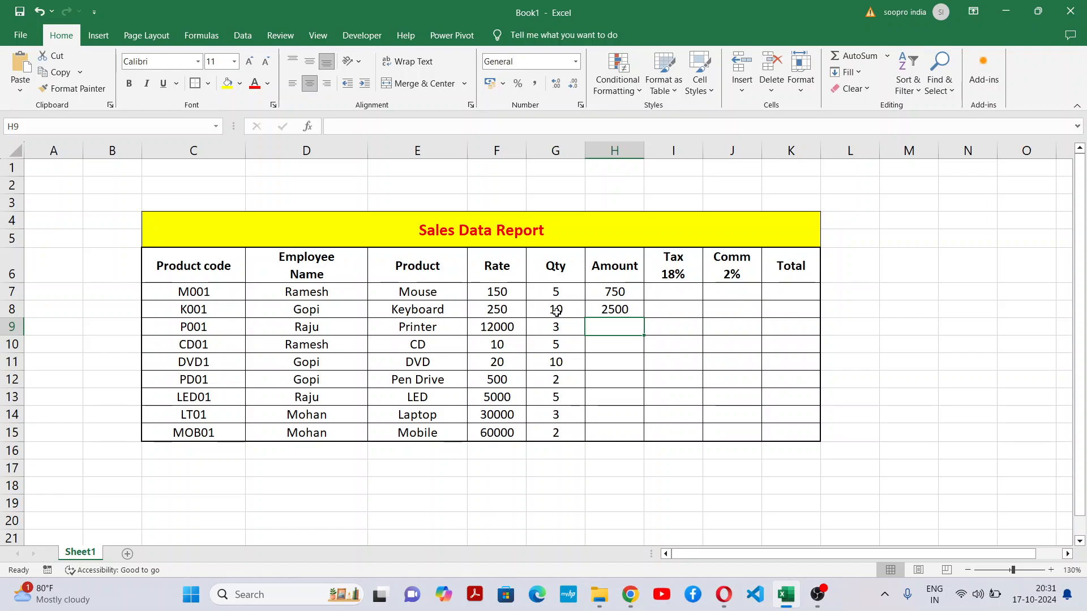
# Step: Enter the formula =F9*G9 in H9 to calculate the printer's amount from its rate and quantity
pyautogui.write('=')
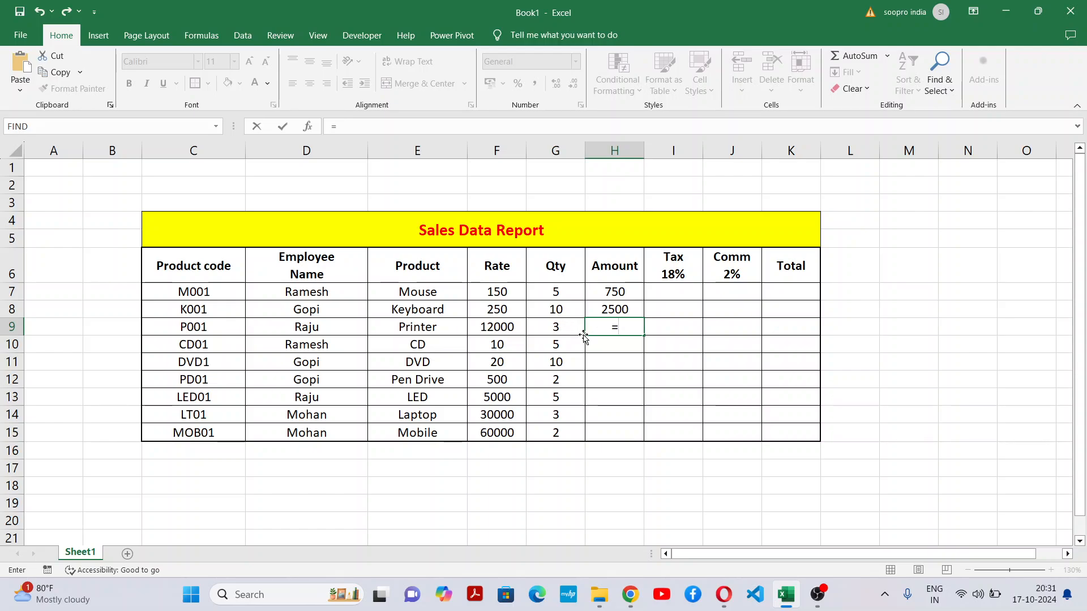
pyautogui.press('BackSpace')
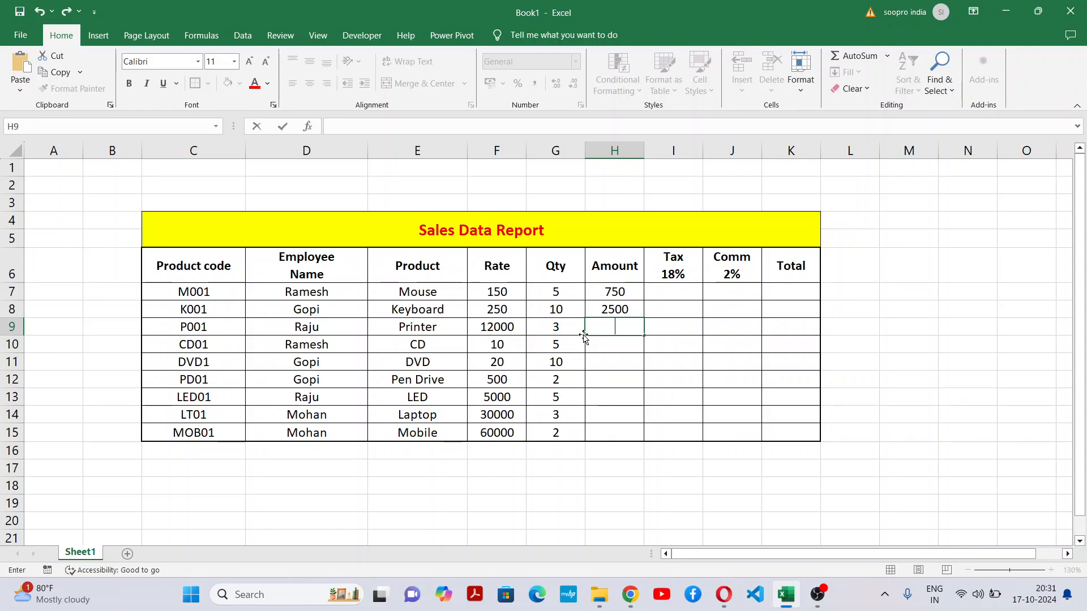
pyautogui.write('=')
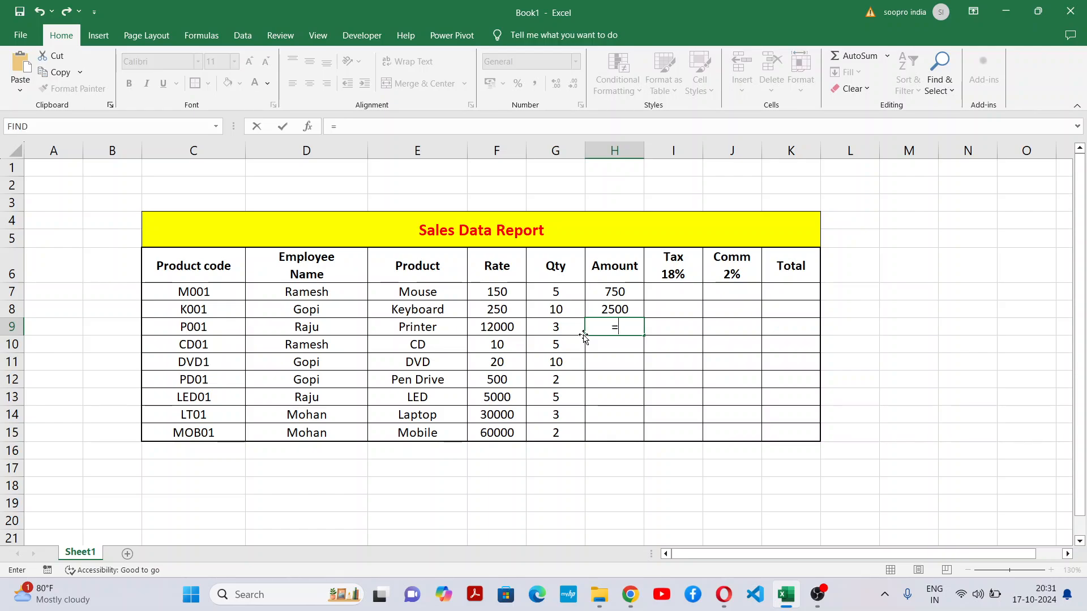
pyautogui.click(506, 325)
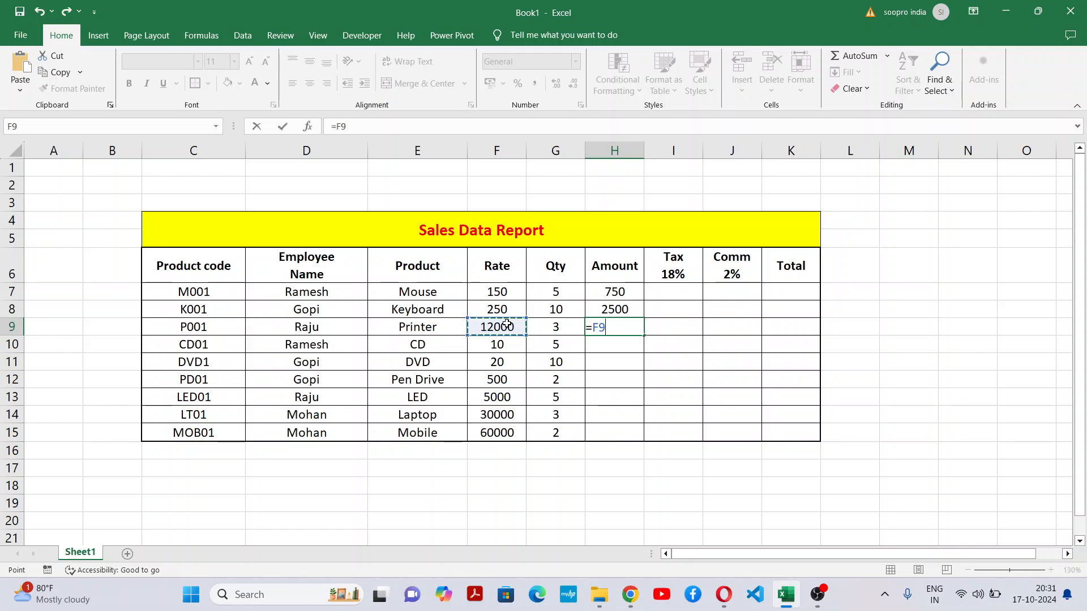
pyautogui.write('*')
pyautogui.click(558, 328)
pyautogui.press('Return')
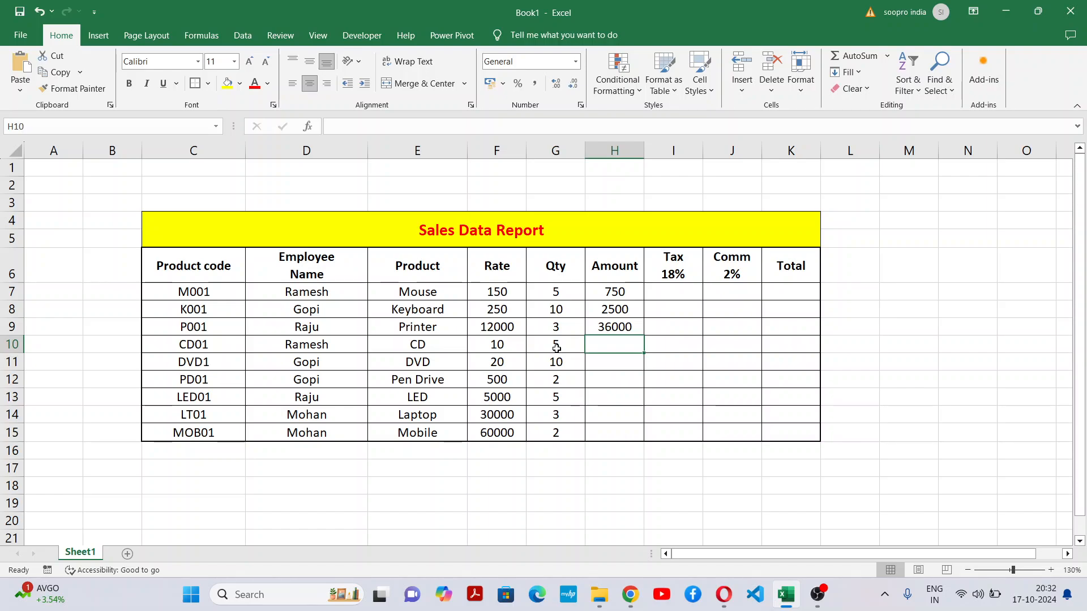
# Step: Enter the formula =F10*G10 in H10 to multiply the CD's rate by its quantity
pyautogui.write('=')
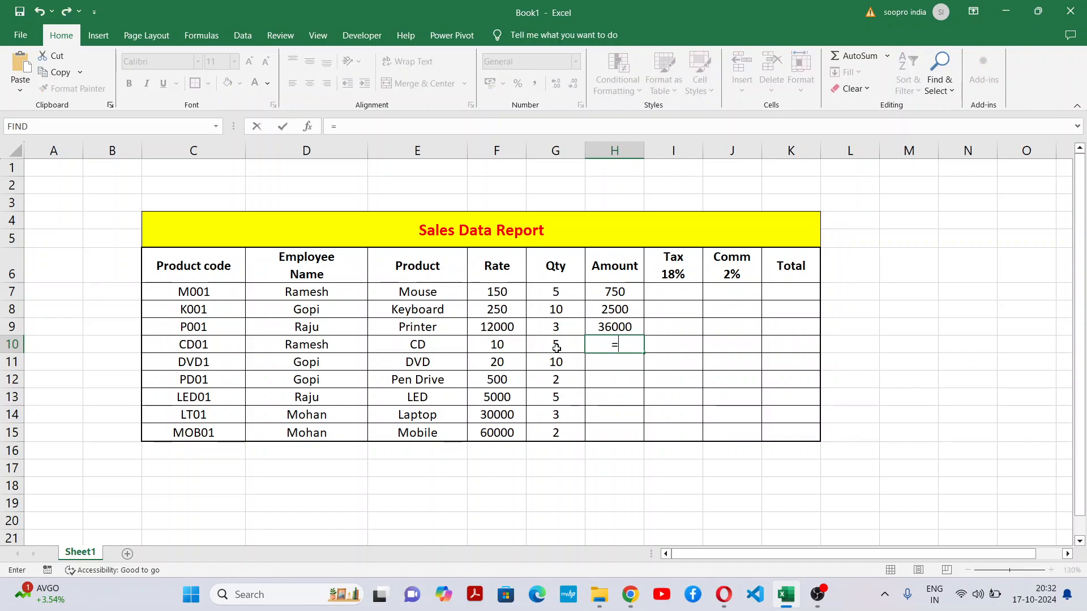
pyautogui.click(510, 343)
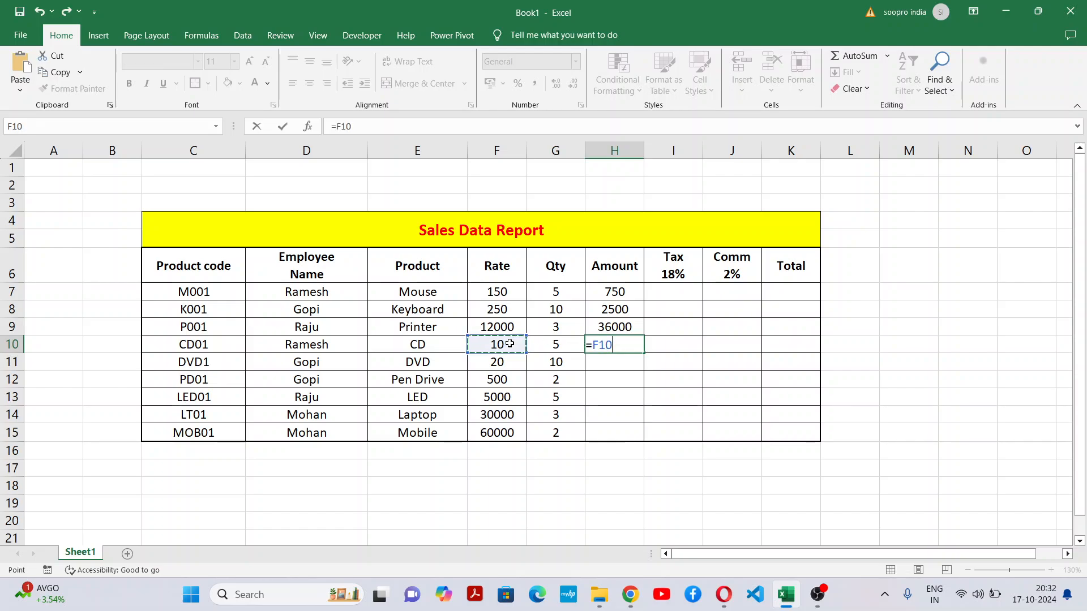
pyautogui.write('*')
pyautogui.click(561, 344)
pyautogui.press('Return')
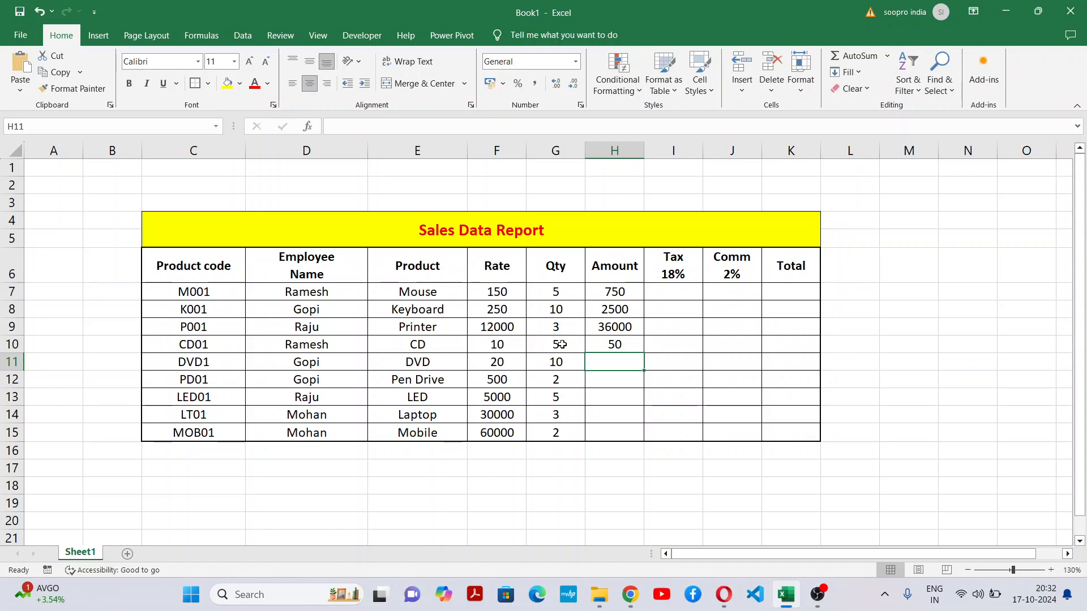
# Step: Calculate the DVD's amount in H11 with the formula =F11*G11 and fill the formula down to H15
pyautogui.write('=')
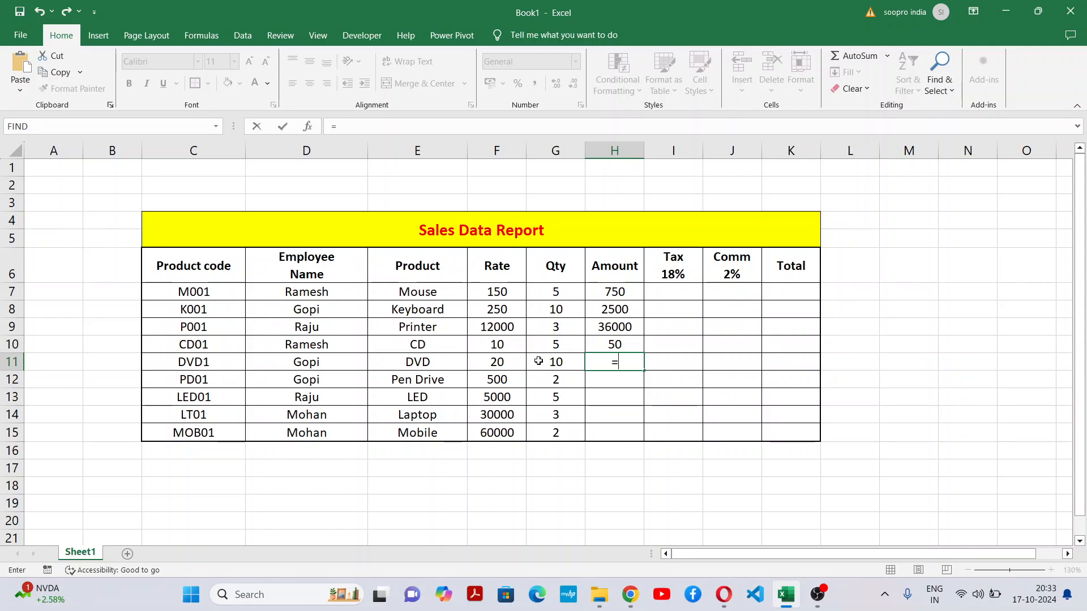
pyautogui.click(509, 362)
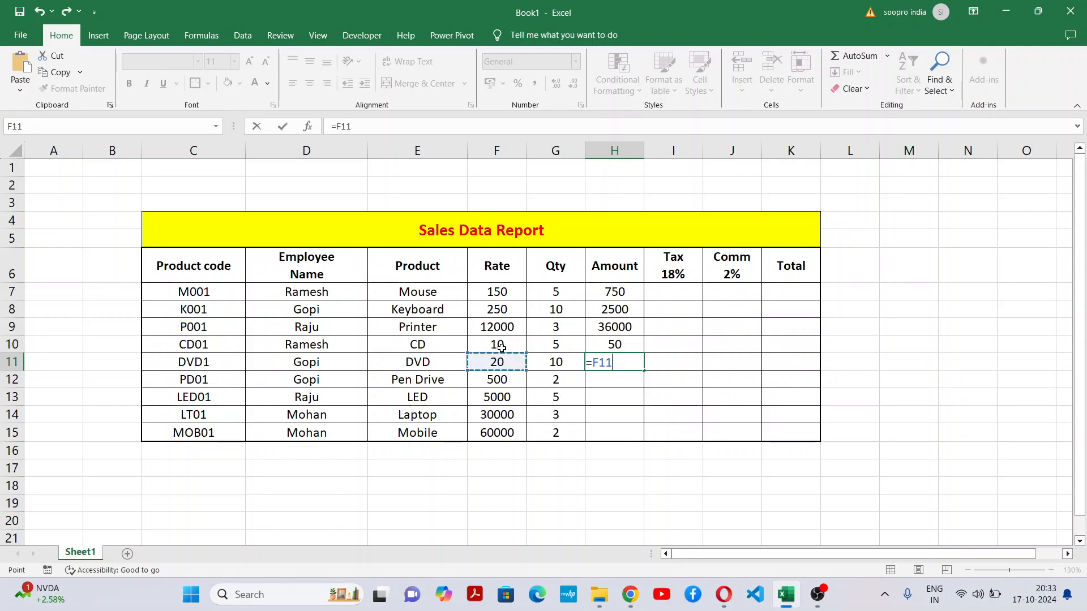
pyautogui.write('*')
pyautogui.click(554, 360)
pyautogui.press('Return')
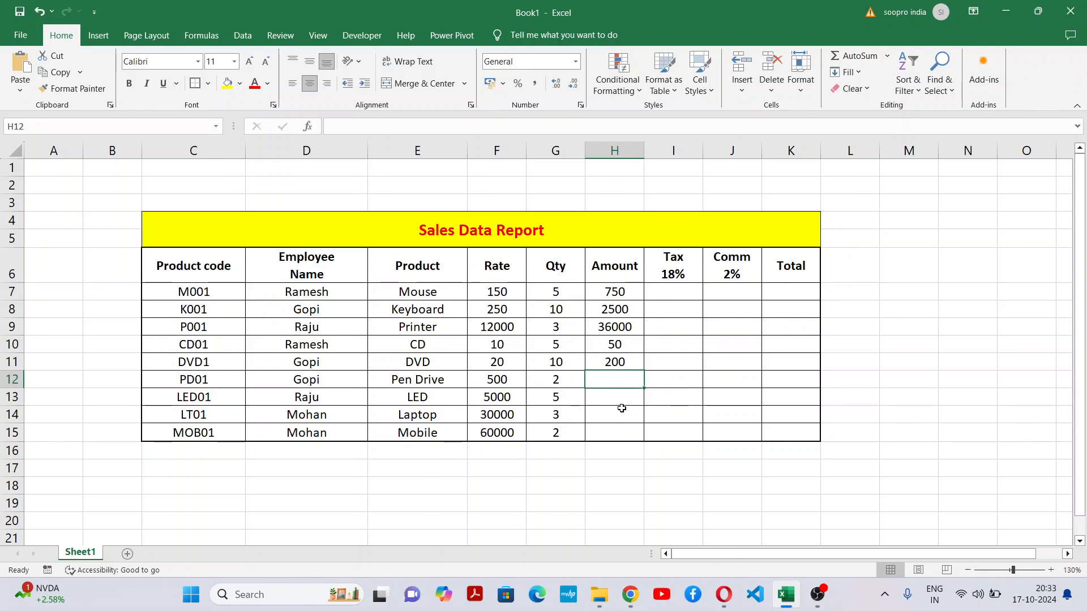
pyautogui.click(633, 364)
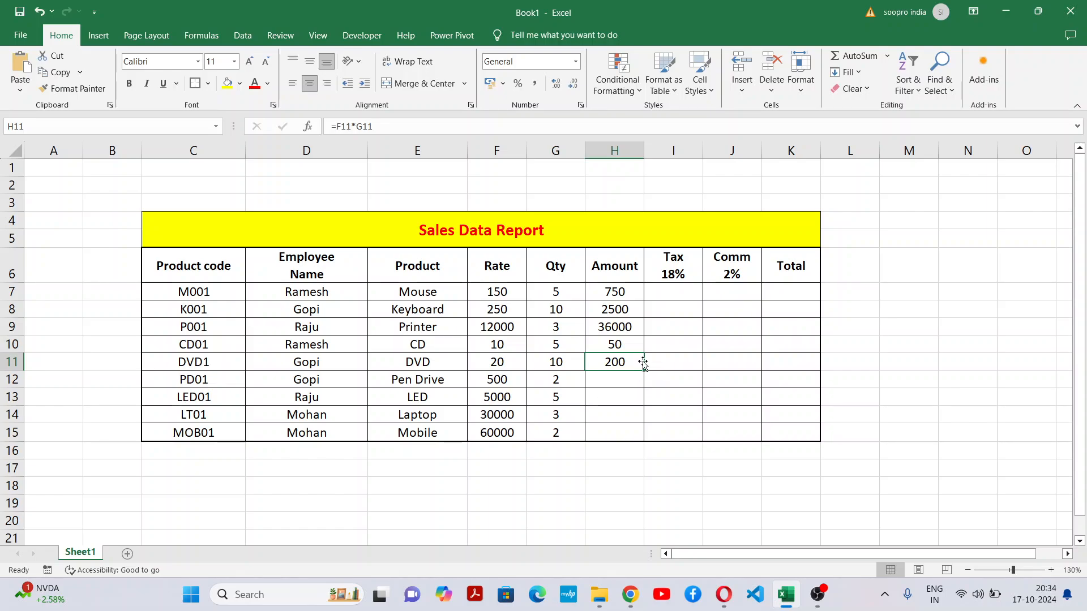
pyautogui.moveTo(644, 371); pyautogui.dragTo(642, 436)
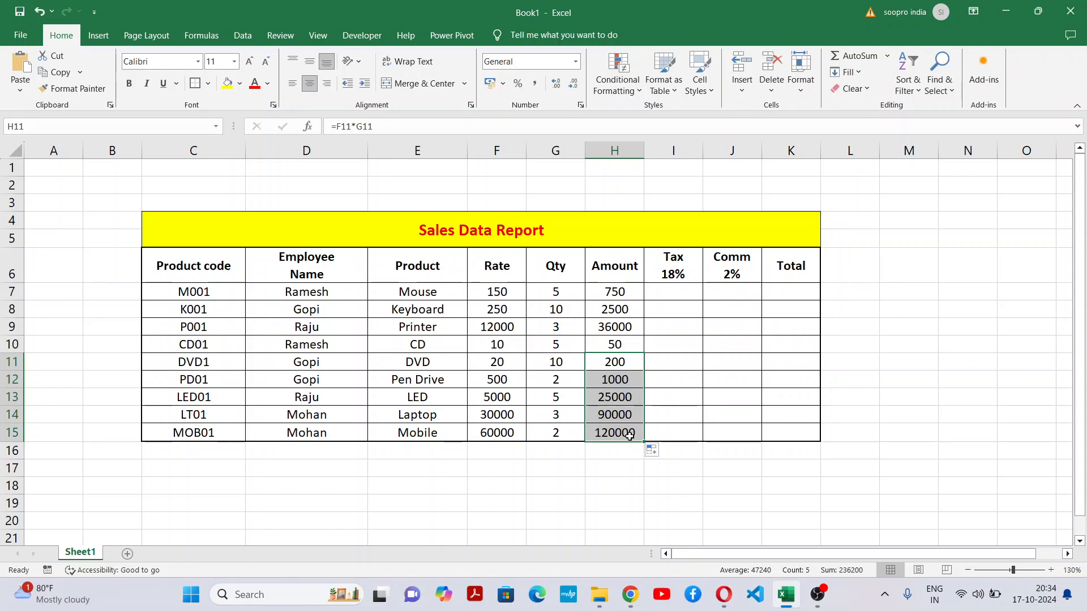
# Step: Check the filled amounts in H12 to H15 against the rates and quantities of their rows
pyautogui.click(614, 387)
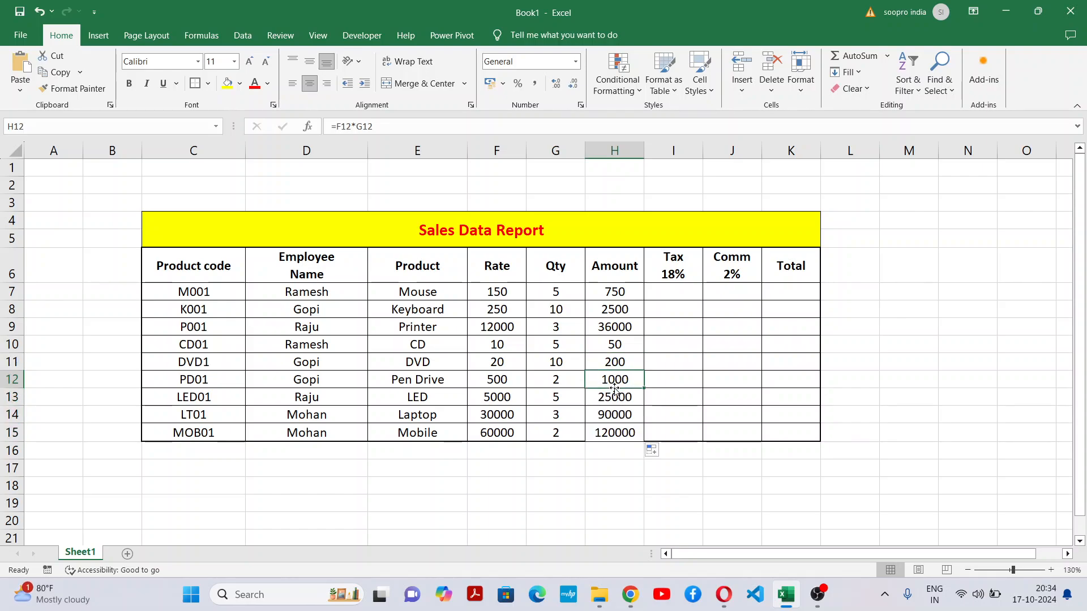
pyautogui.click(500, 434)
pyautogui.click(555, 434)
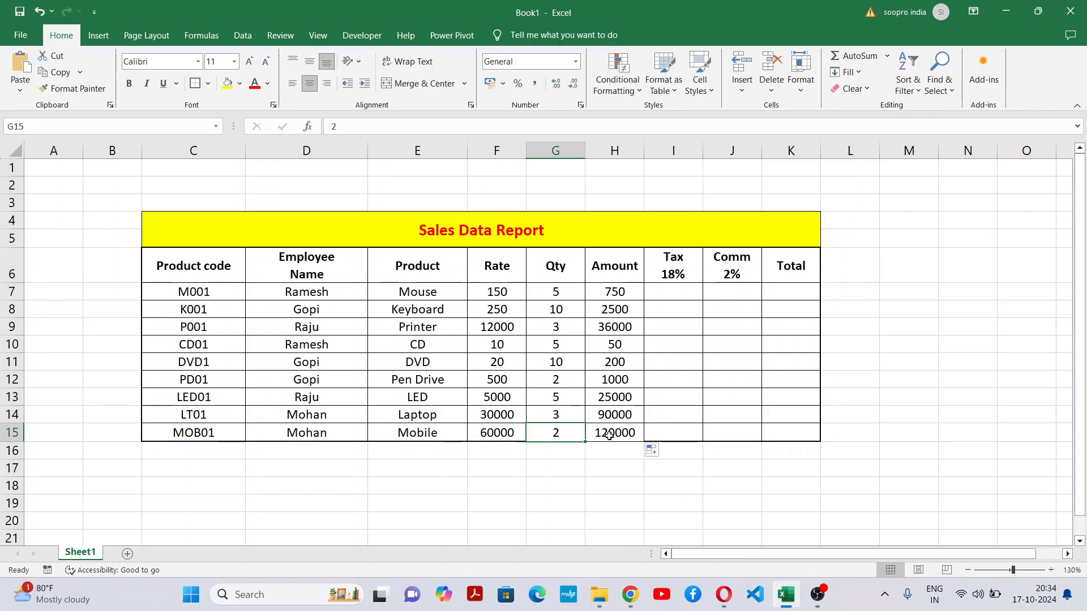
pyautogui.click(631, 435)
pyautogui.click(505, 416)
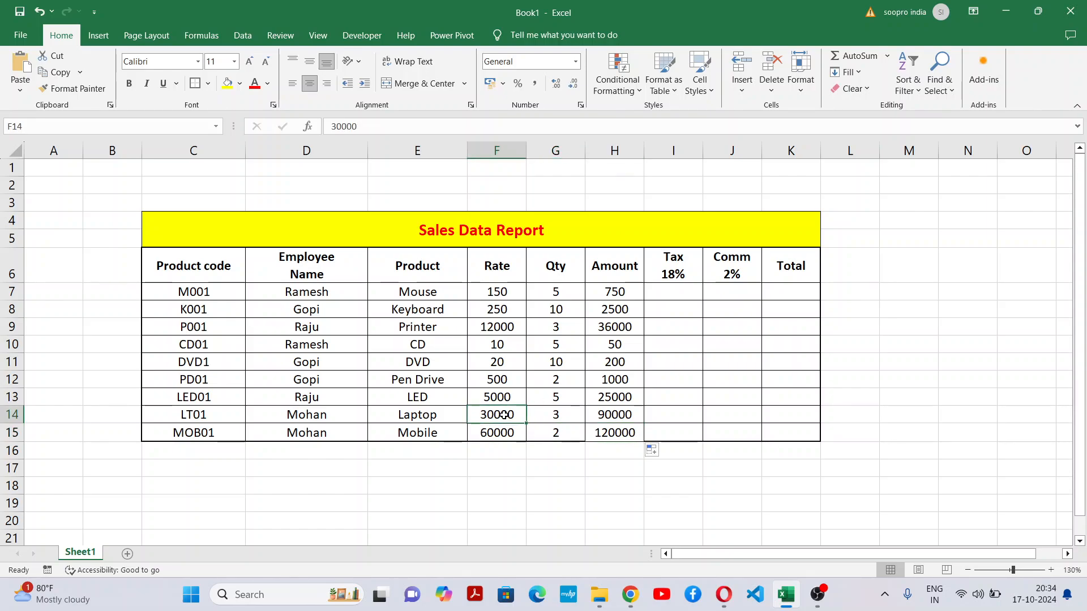
pyautogui.click(558, 417)
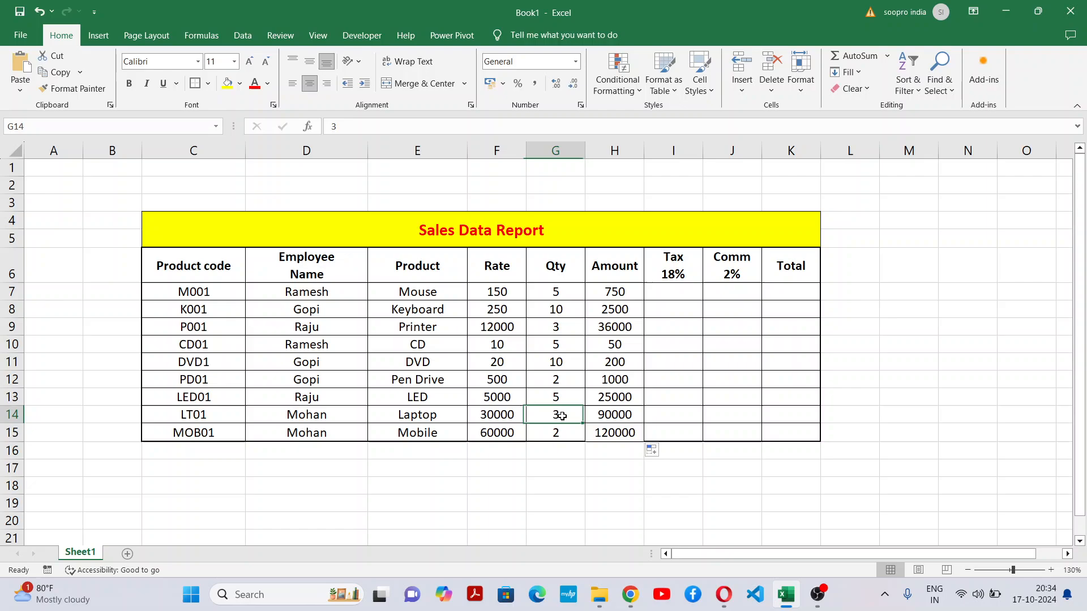
pyautogui.click(636, 418)
pyautogui.click(511, 398)
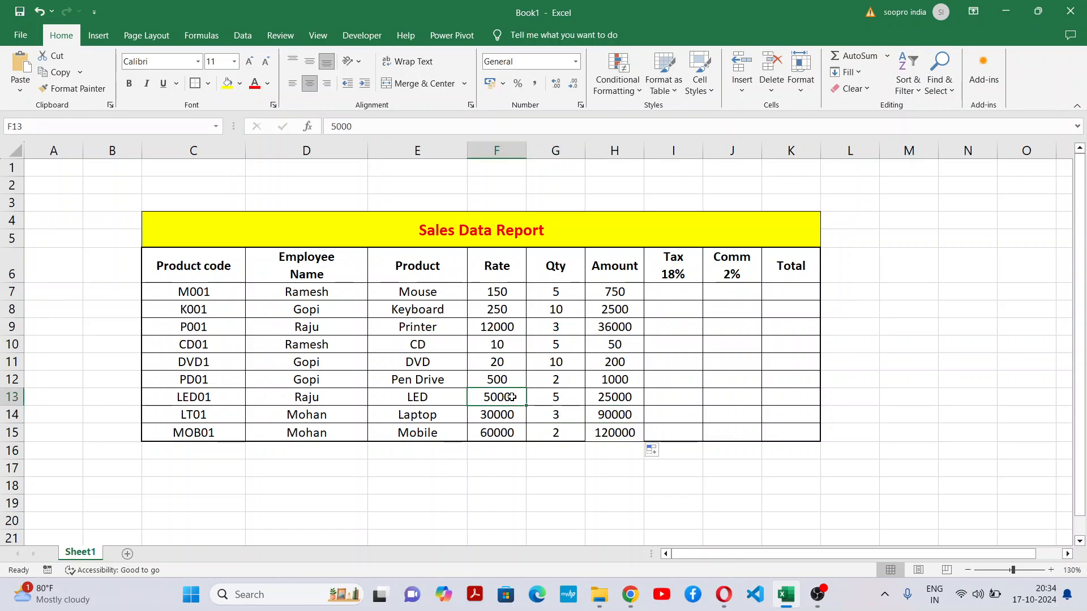
pyautogui.click(566, 400)
pyautogui.click(613, 400)
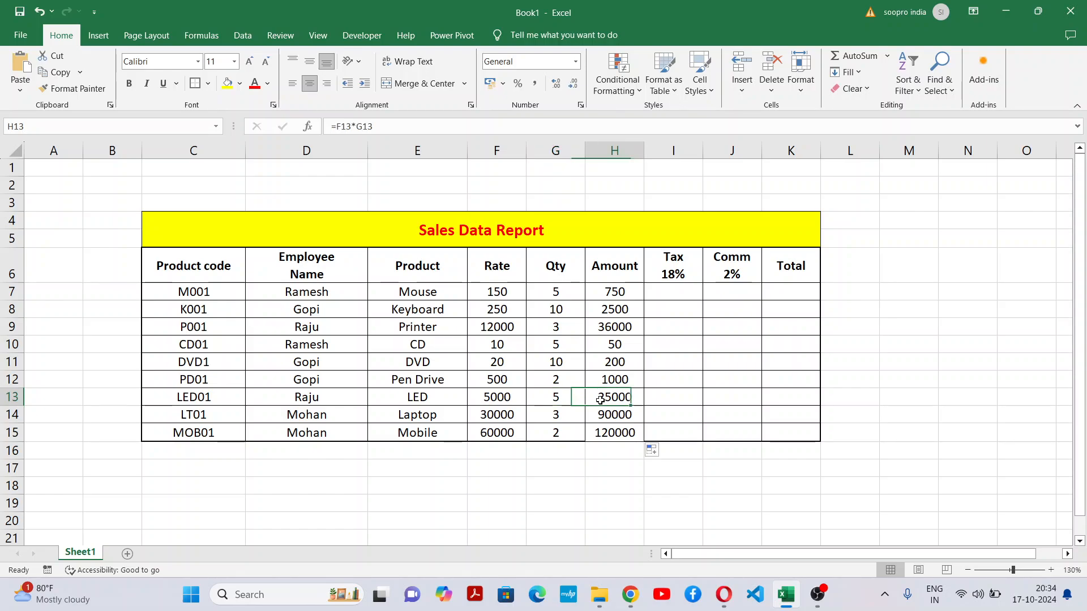
pyautogui.click(600, 463)
pyautogui.click(613, 434)
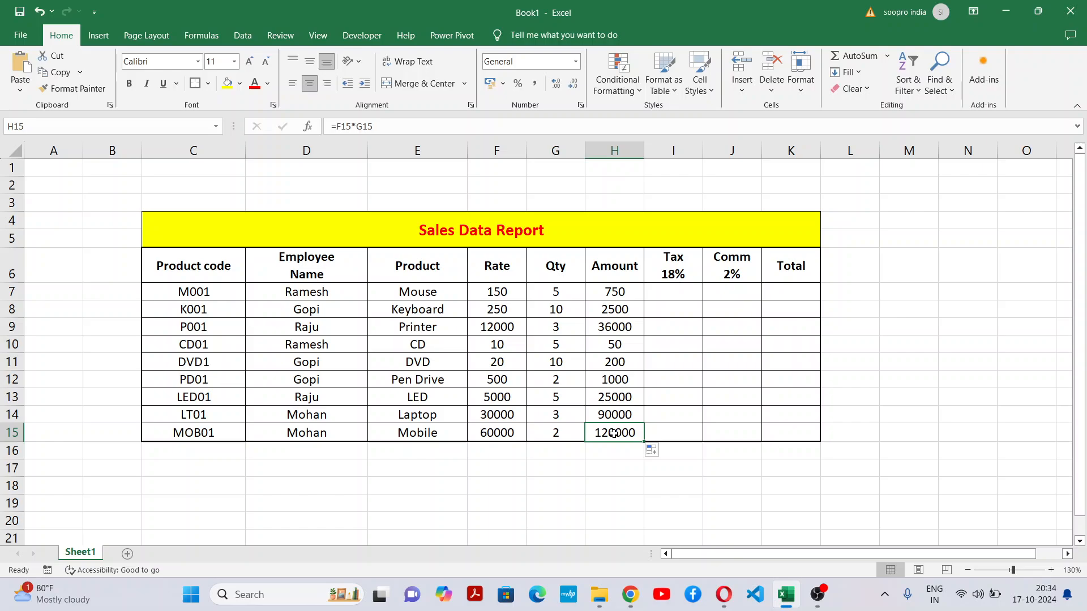
# Step: Apply a thick outside border to the merged Sales Data Report title above the table
pyautogui.click(432, 514)
pyautogui.moveTo(181, 258); pyautogui.dragTo(808, 432)
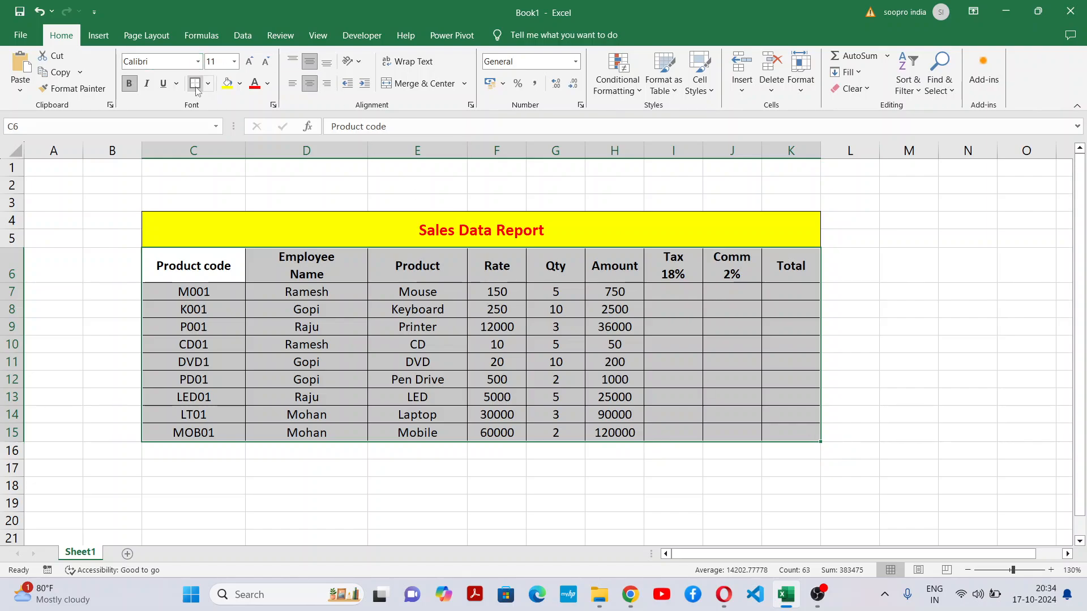
pyautogui.click(515, 448)
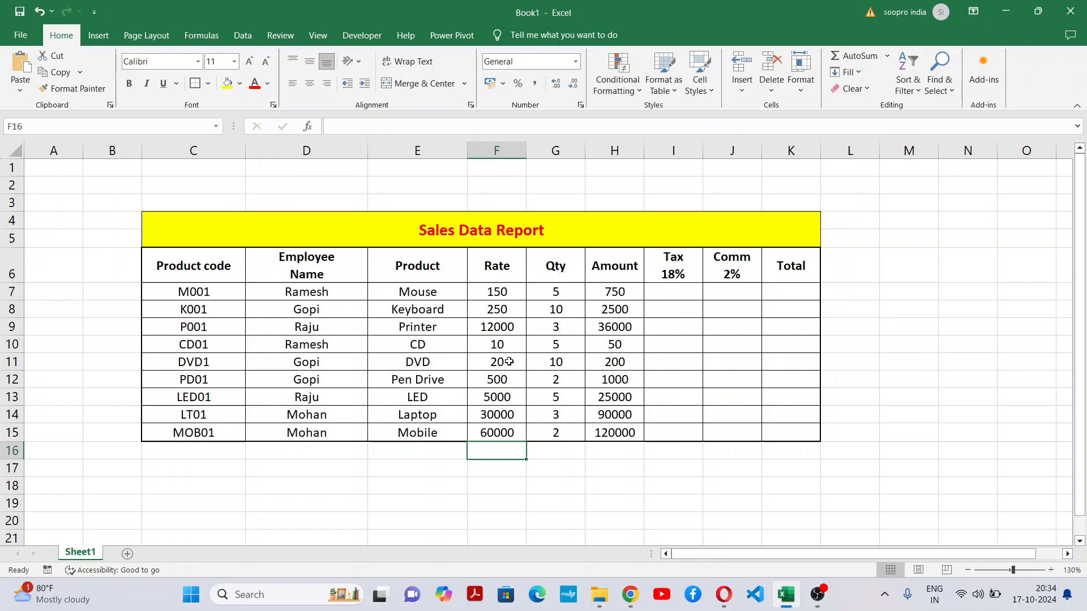
pyautogui.click(510, 227)
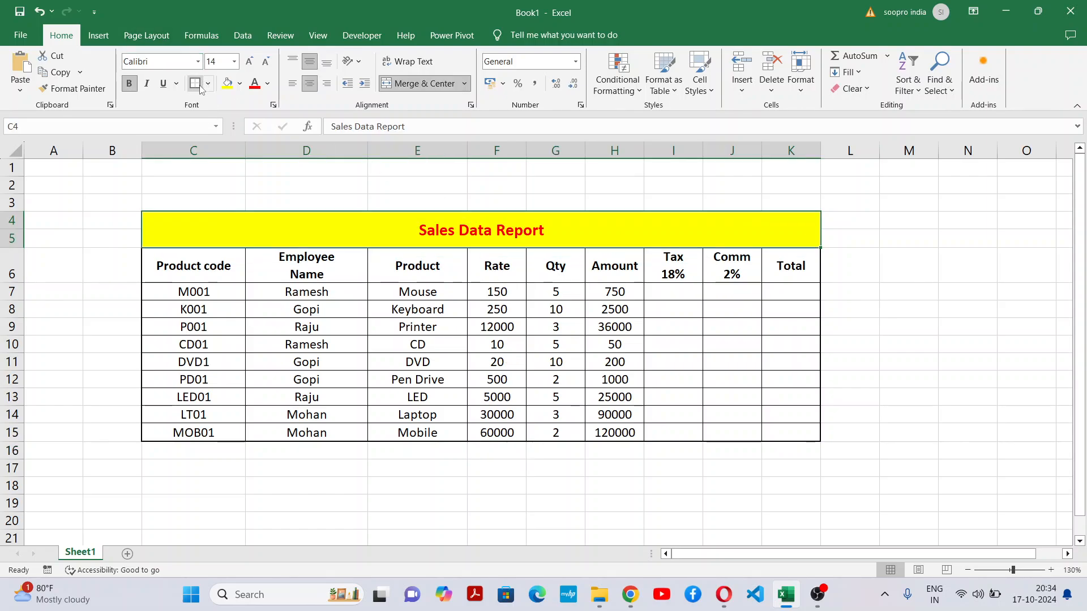
pyautogui.click(620, 417)
pyautogui.click(776, 464)
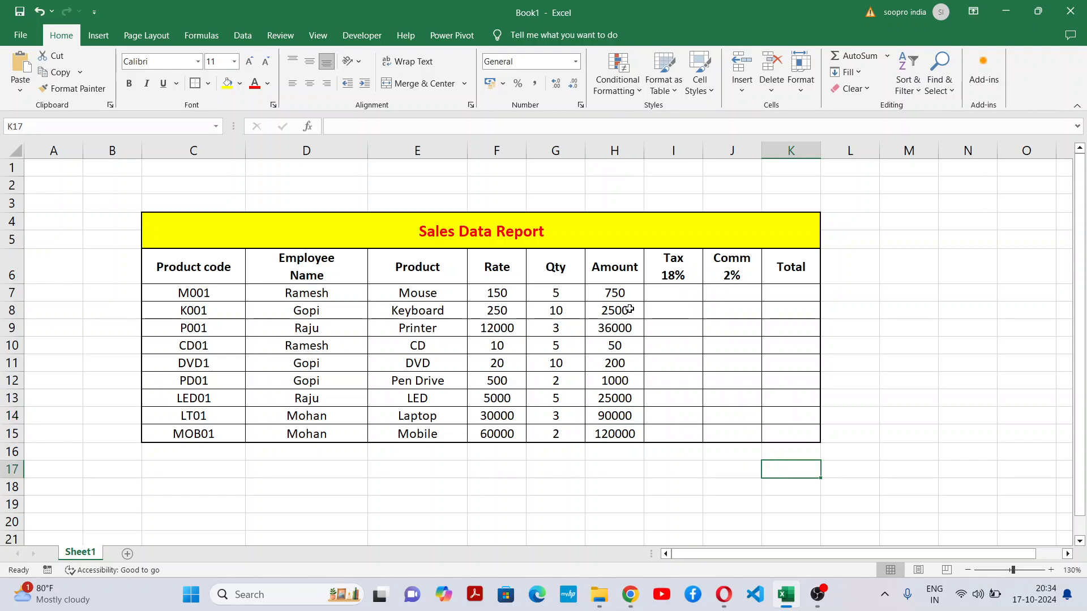
# Step: Calculate the mouse's tax in I7 with the formula =H7*18% and clear the cell again
pyautogui.click(673, 290)
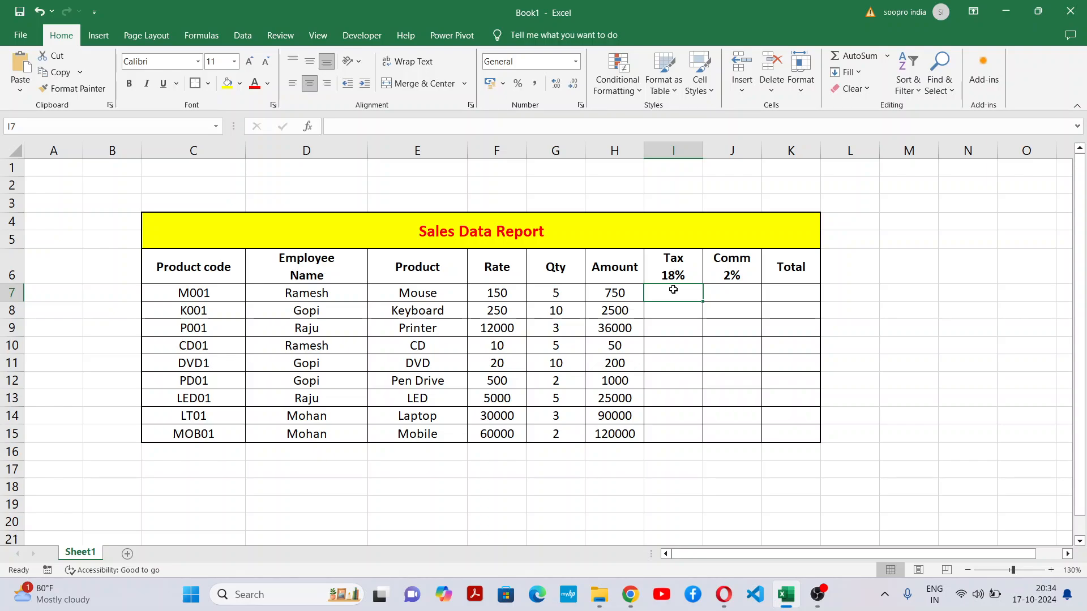
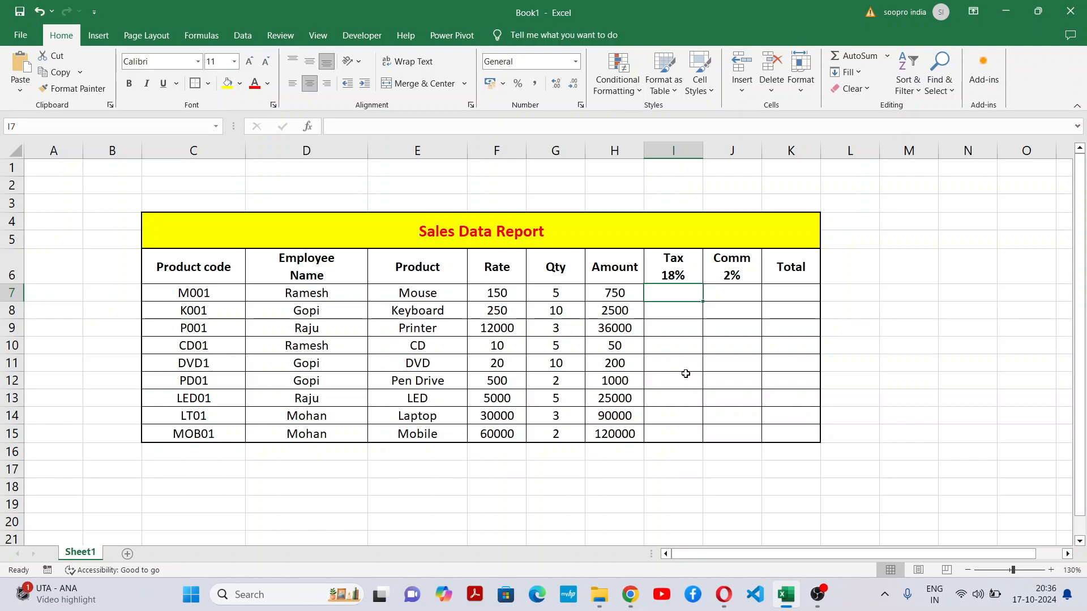
pyautogui.write('=')
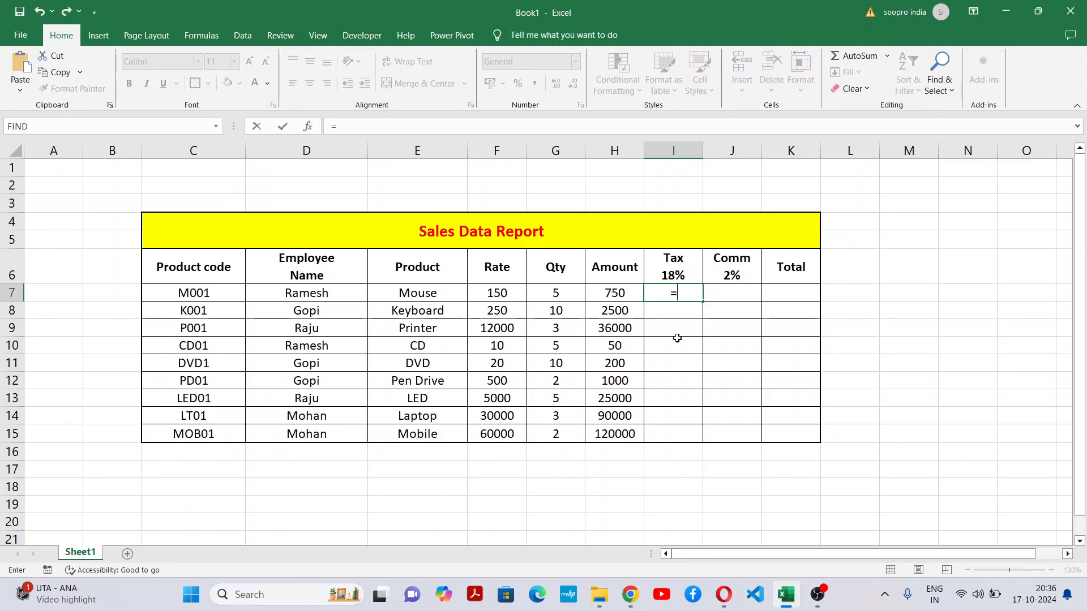
pyautogui.click(624, 292)
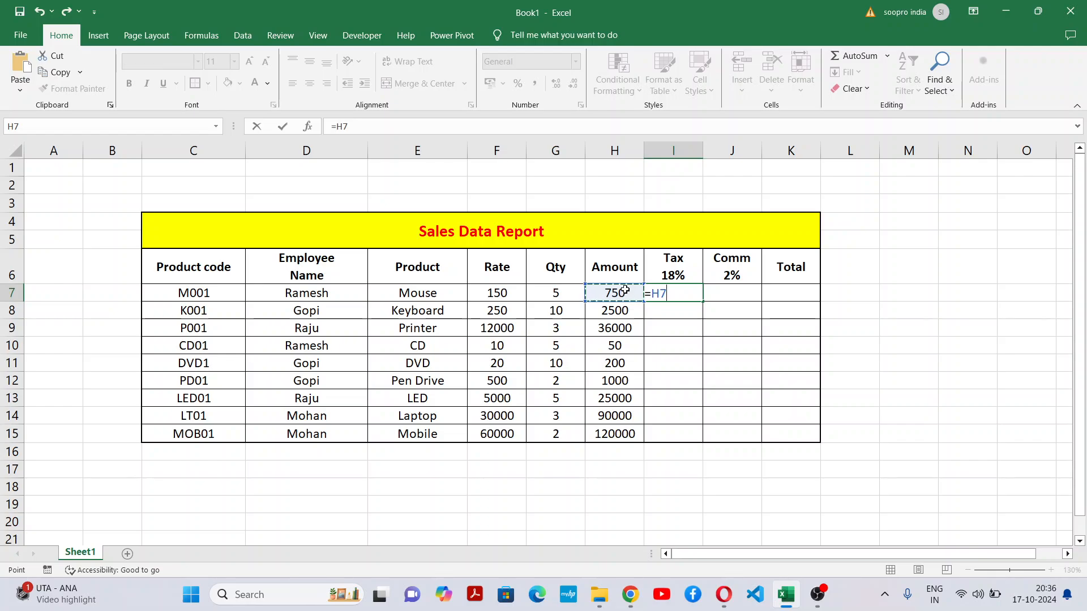
pyautogui.write('*18%')
pyautogui.press('Return')
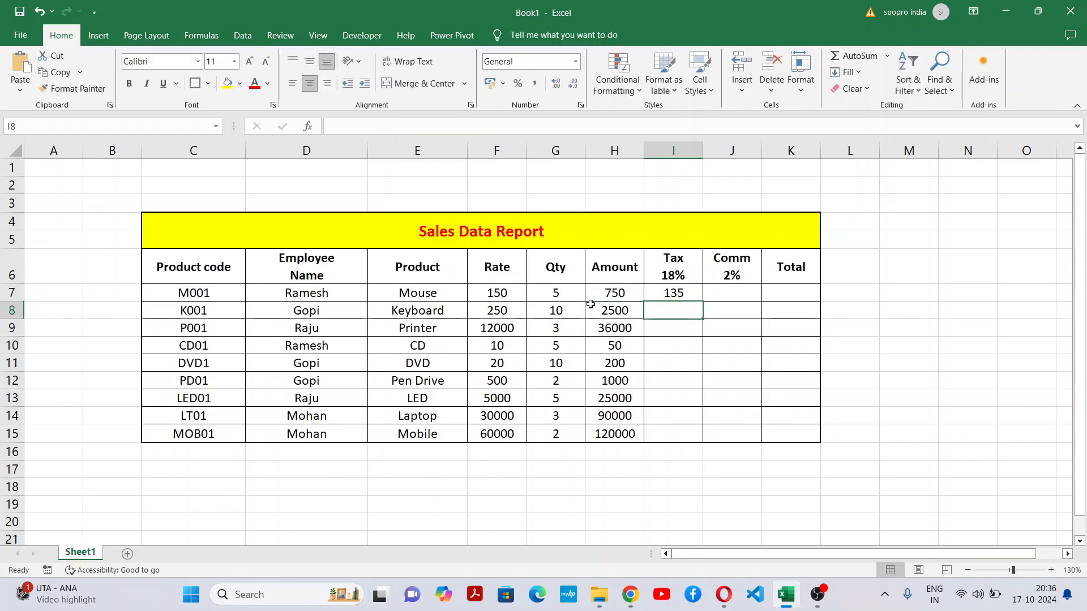
pyautogui.click(677, 289)
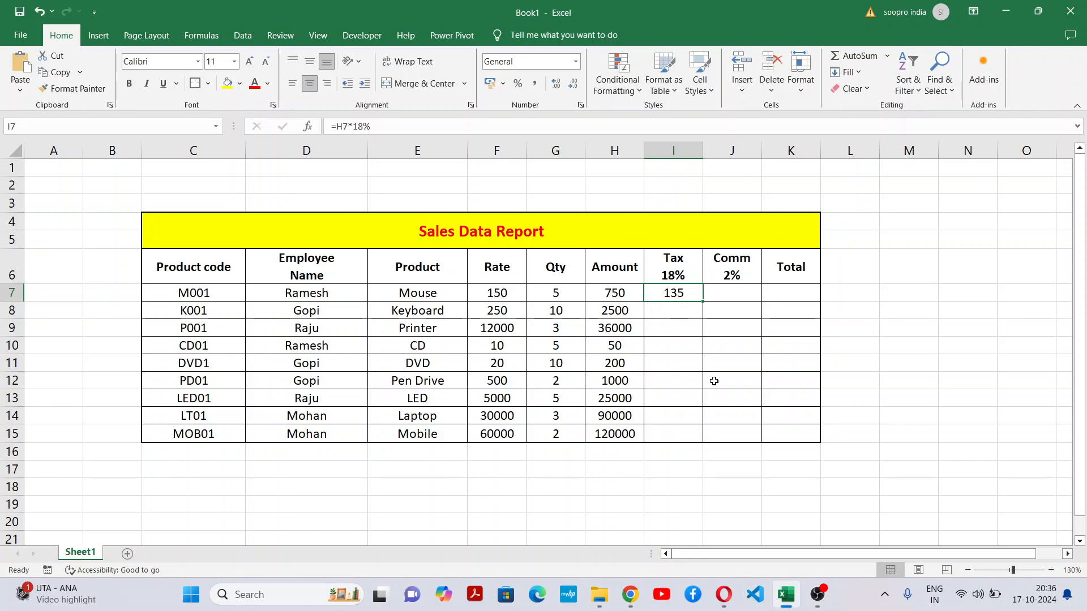
pyautogui.press('Delete')
# Step: Enter the formula =H7*18% in I7 for the mouse's tax and fill it down to I15
pyautogui.write('=')
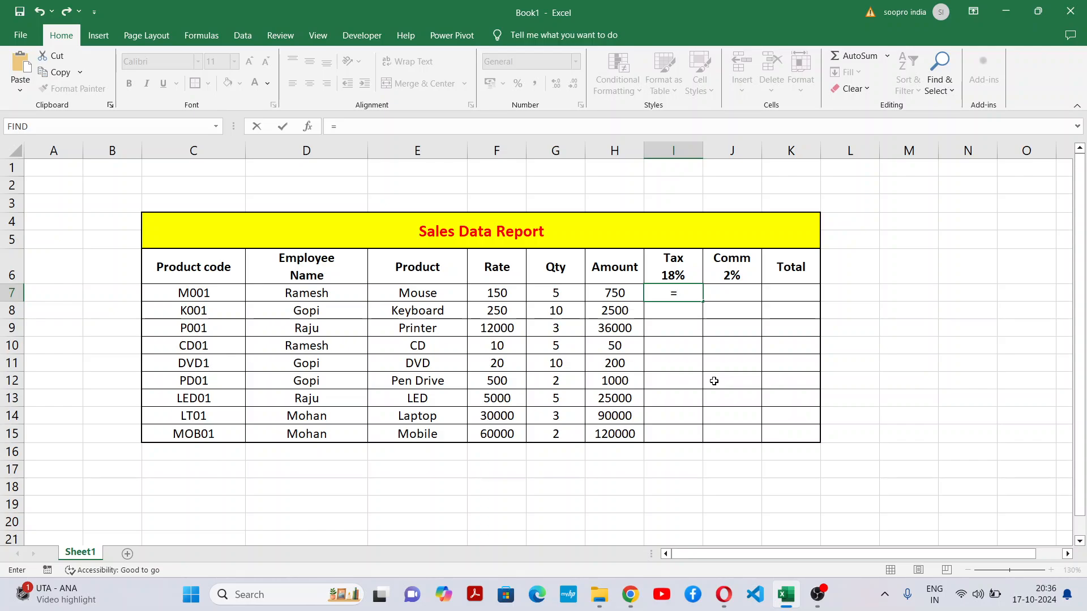
pyautogui.click(613, 295)
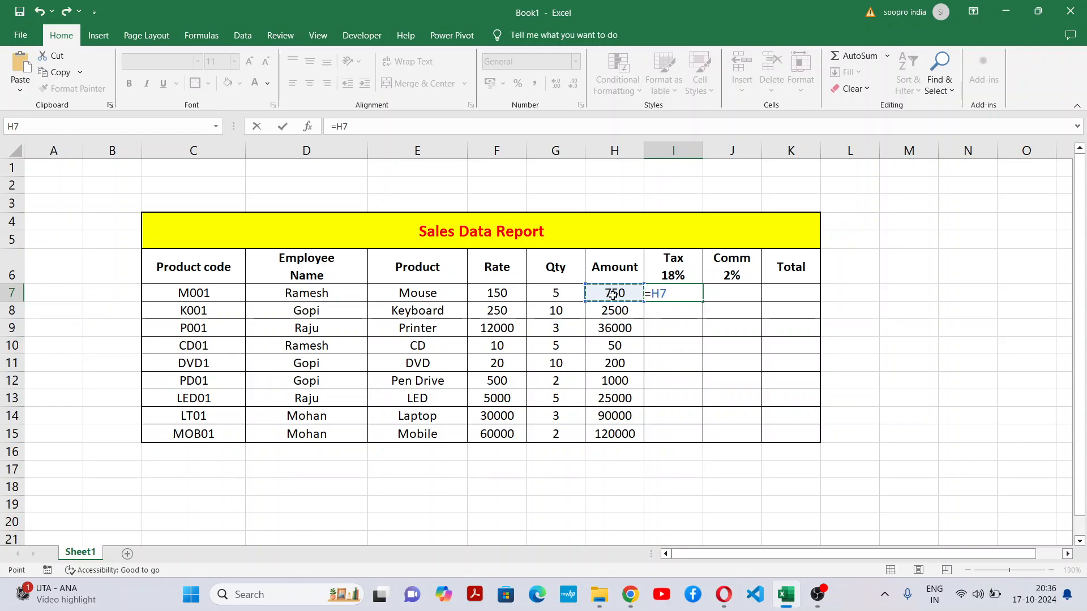
pyautogui.write('*18%')
pyautogui.press('Return')
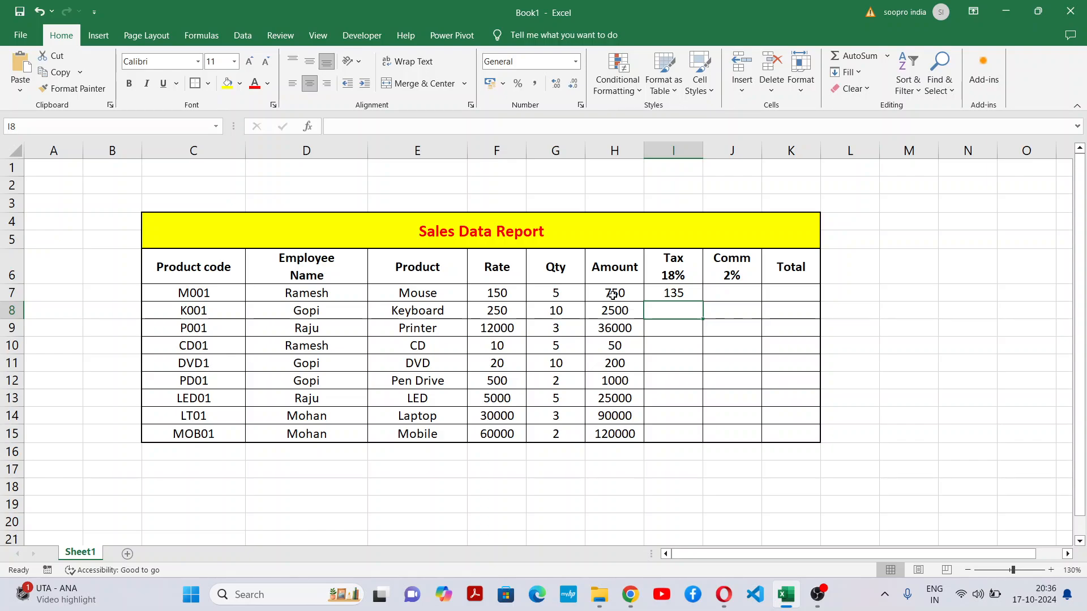
pyautogui.click(683, 294)
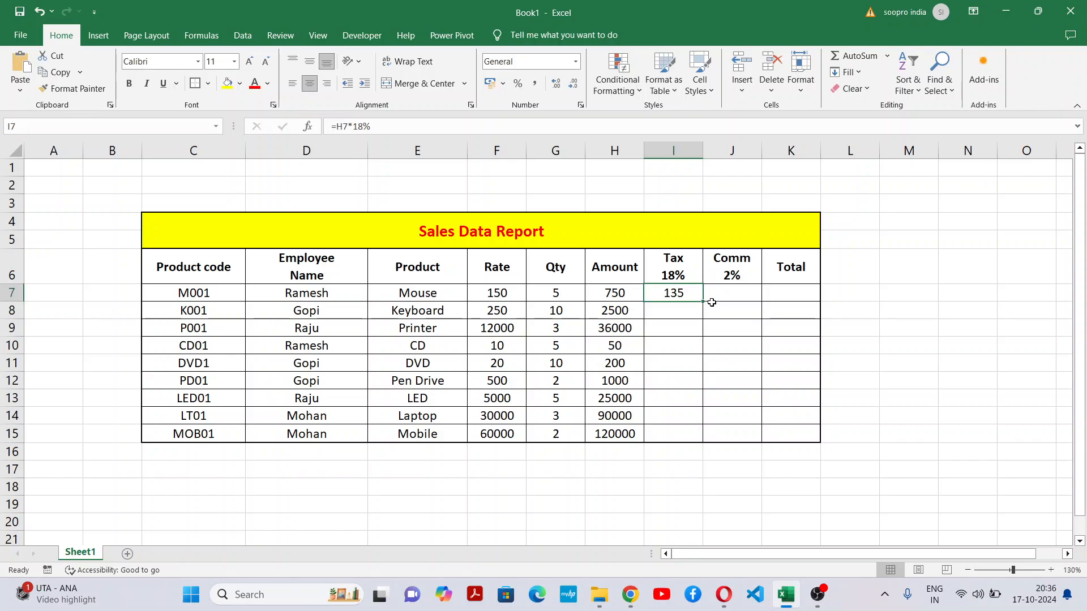
pyautogui.moveTo(703, 301); pyautogui.dragTo(705, 436)
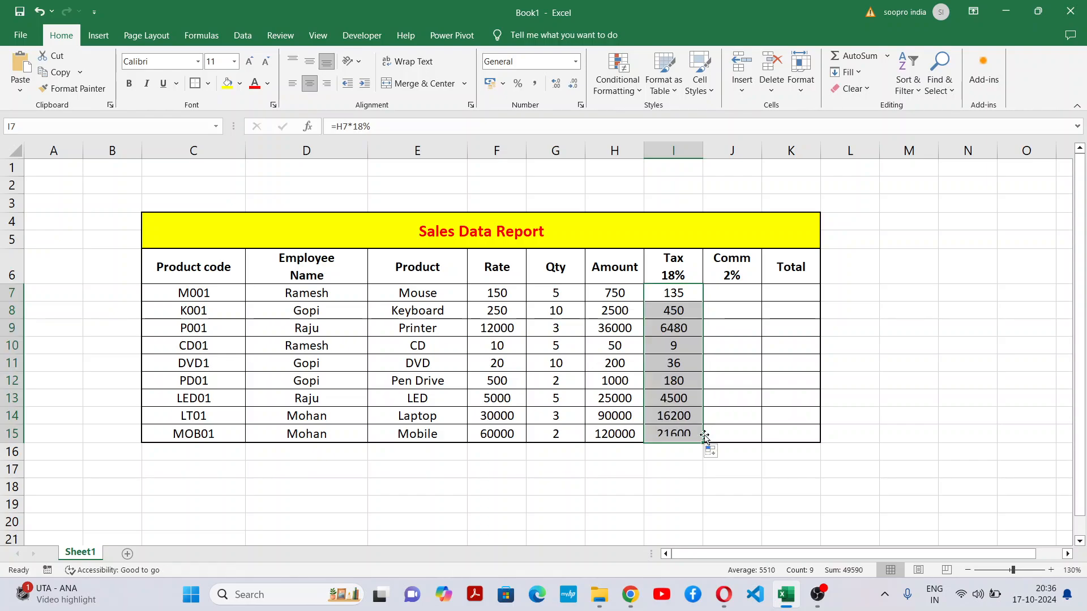
# Step: Check the filled 18% tax values in I7 to I15 against the amounts of their rows
pyautogui.click(609, 435)
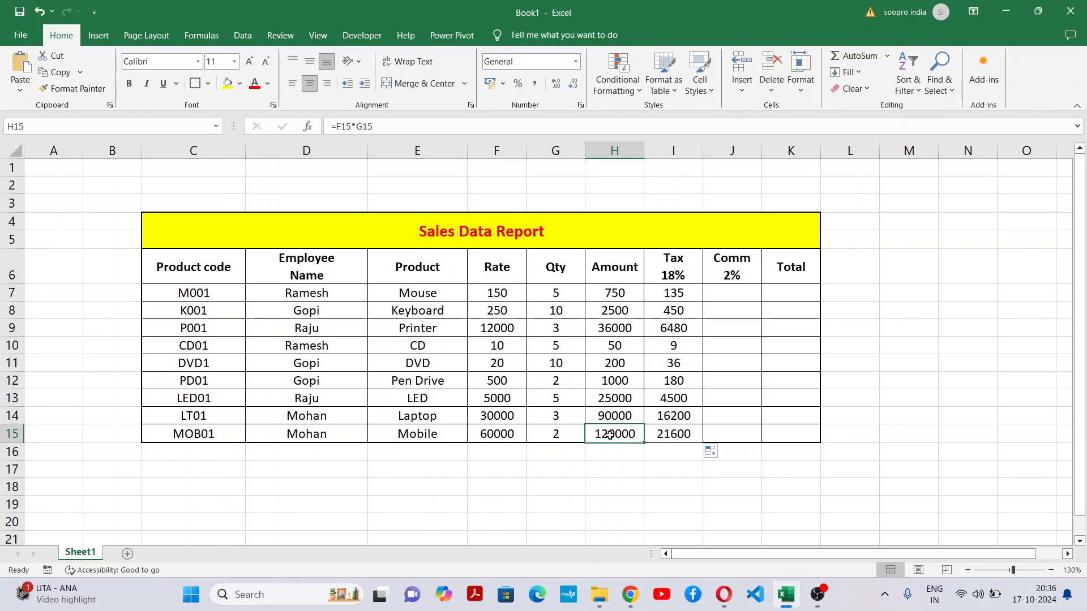
pyautogui.click(699, 437)
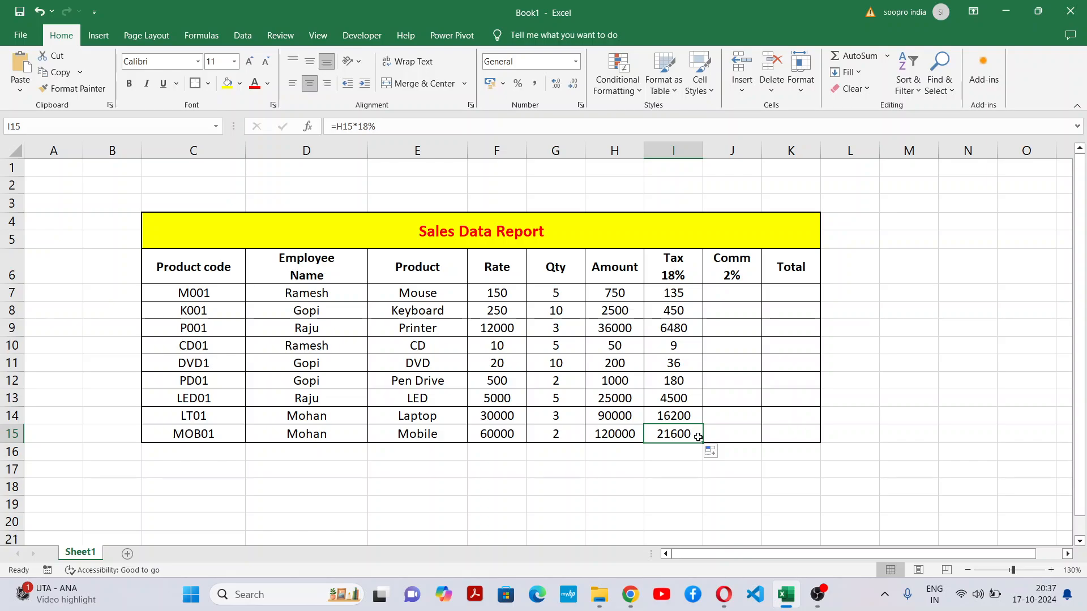
pyautogui.click(730, 328)
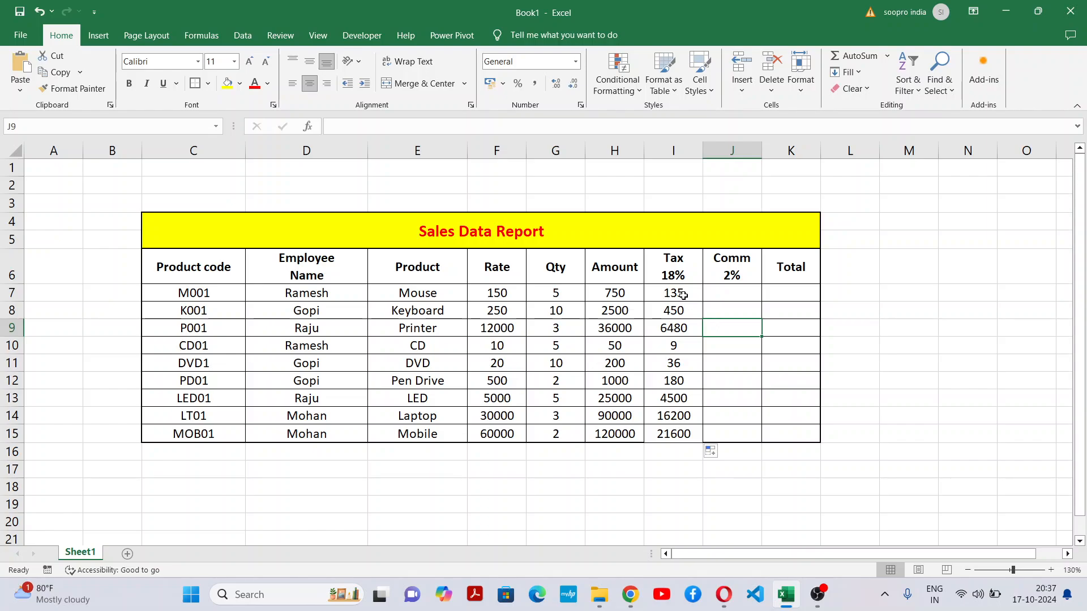
pyautogui.moveTo(683, 295); pyautogui.dragTo(673, 415)
pyautogui.click(751, 411)
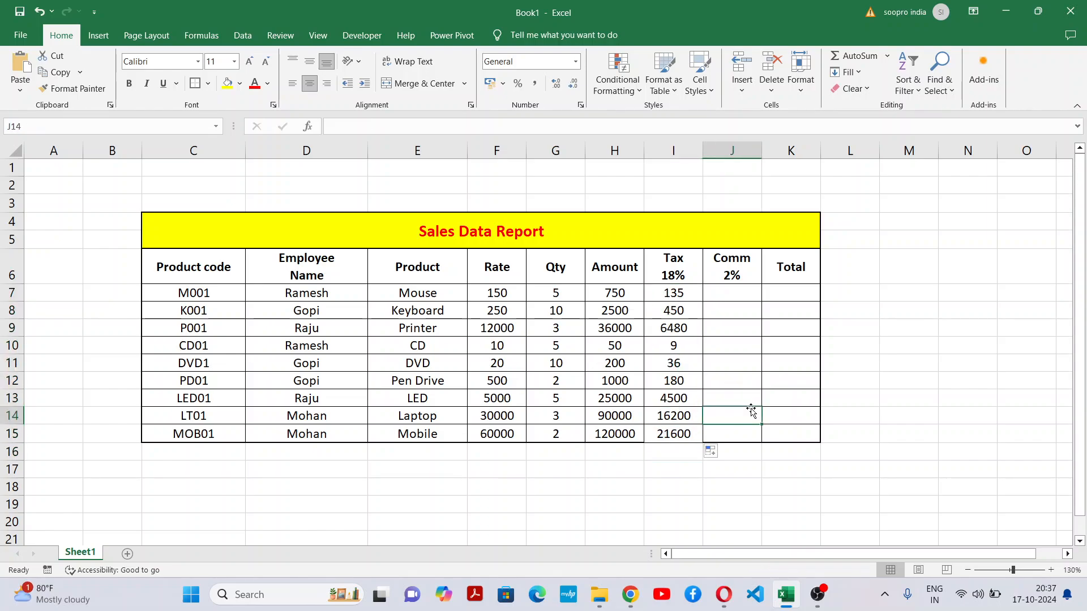
pyautogui.click(685, 447)
pyautogui.click(692, 504)
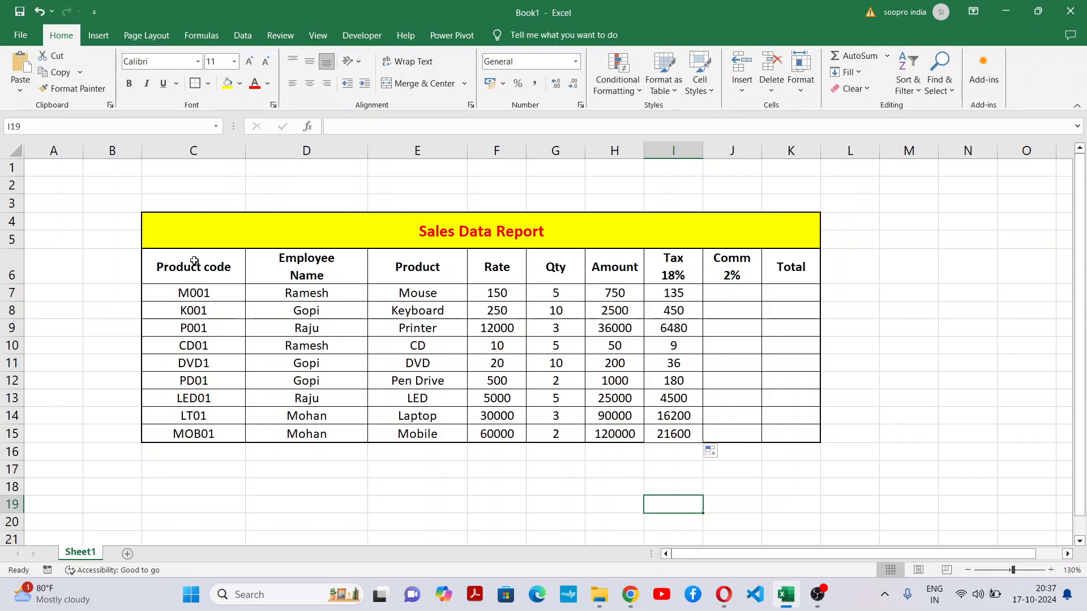
# Step: Reapply the thick outside border around the table range C6 to K15
pyautogui.moveTo(194, 261); pyautogui.dragTo(801, 439)
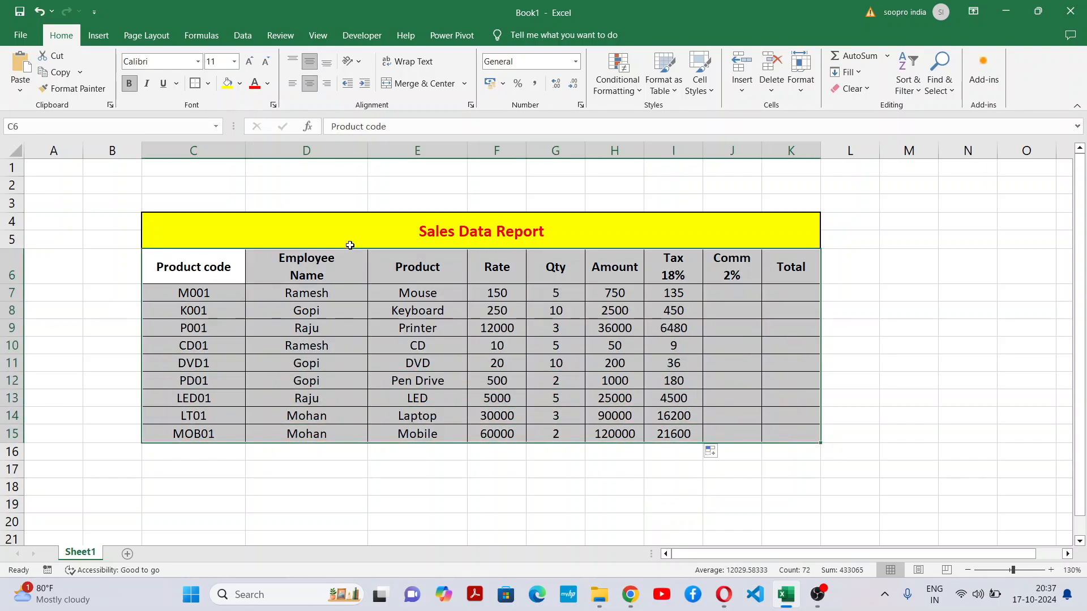
pyautogui.click(195, 83)
pyautogui.click(999, 323)
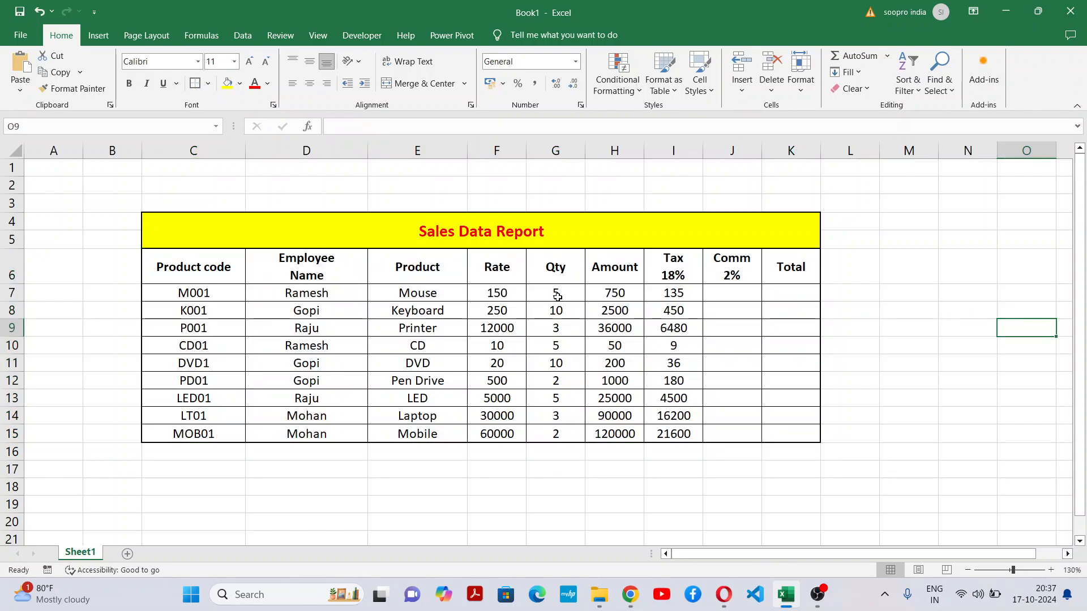
# Step: Review the rate, quantity, amount and tax columns and the empty commission and total cells of the sales table
pyautogui.moveTo(507, 289); pyautogui.dragTo(615, 435)
pyautogui.click(620, 452)
pyautogui.moveTo(629, 290); pyautogui.dragTo(615, 344)
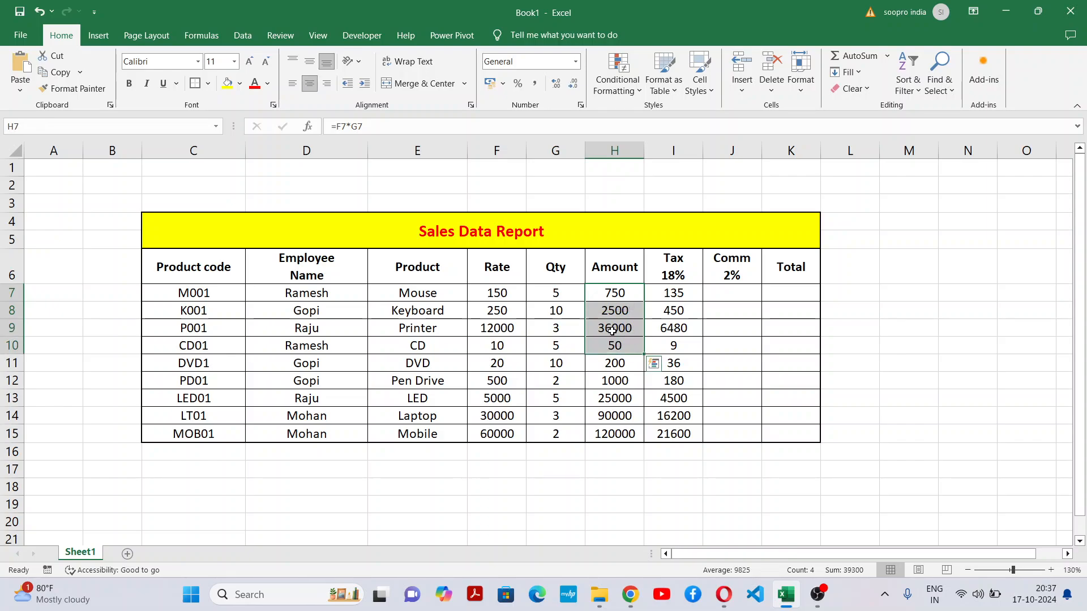
pyautogui.moveTo(497, 292); pyautogui.dragTo(495, 446)
pyautogui.moveTo(615, 293); pyautogui.dragTo(607, 434)
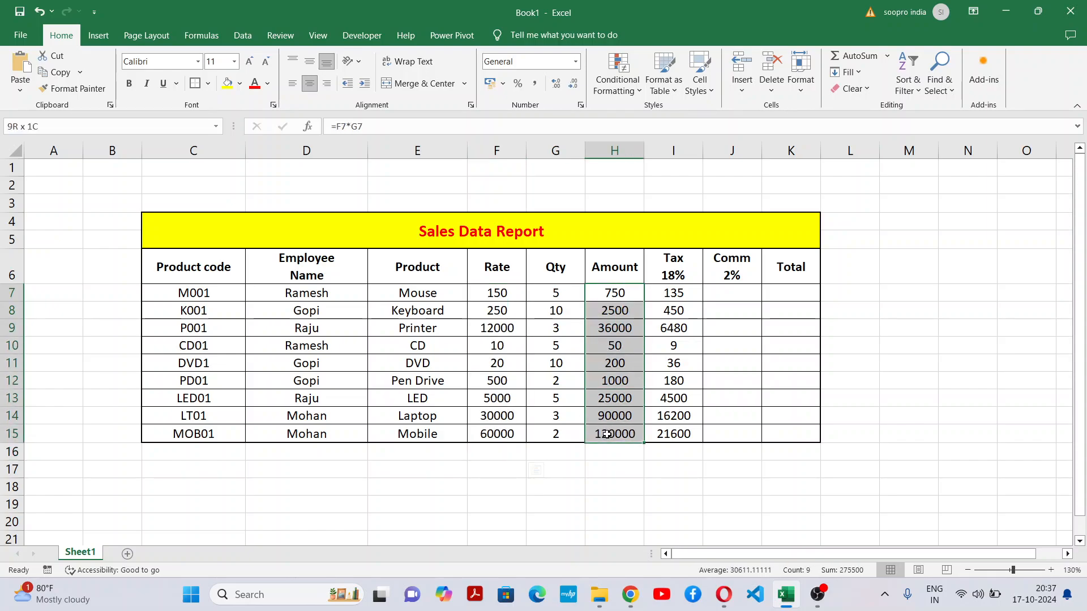
pyautogui.moveTo(607, 435); pyautogui.dragTo(607, 434)
pyautogui.moveTo(689, 285); pyautogui.dragTo(657, 432)
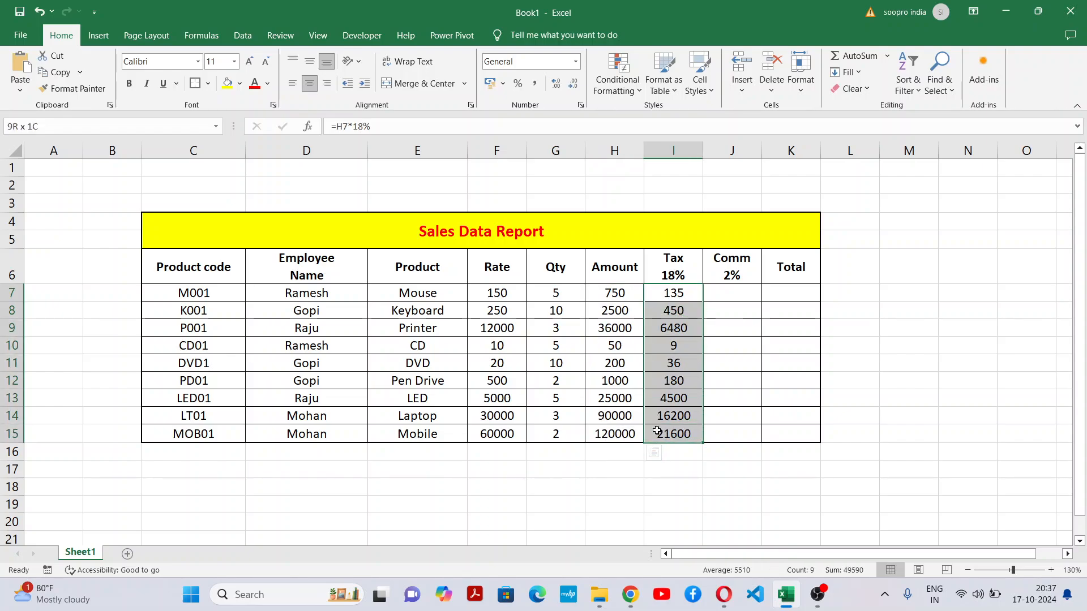
pyautogui.click(735, 292)
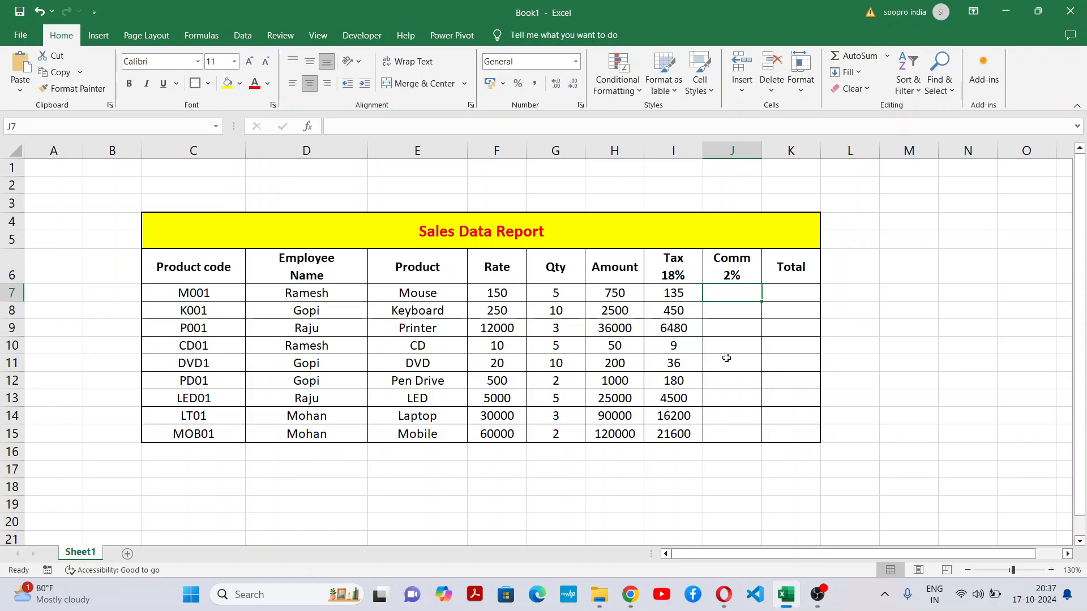
pyautogui.click(798, 292)
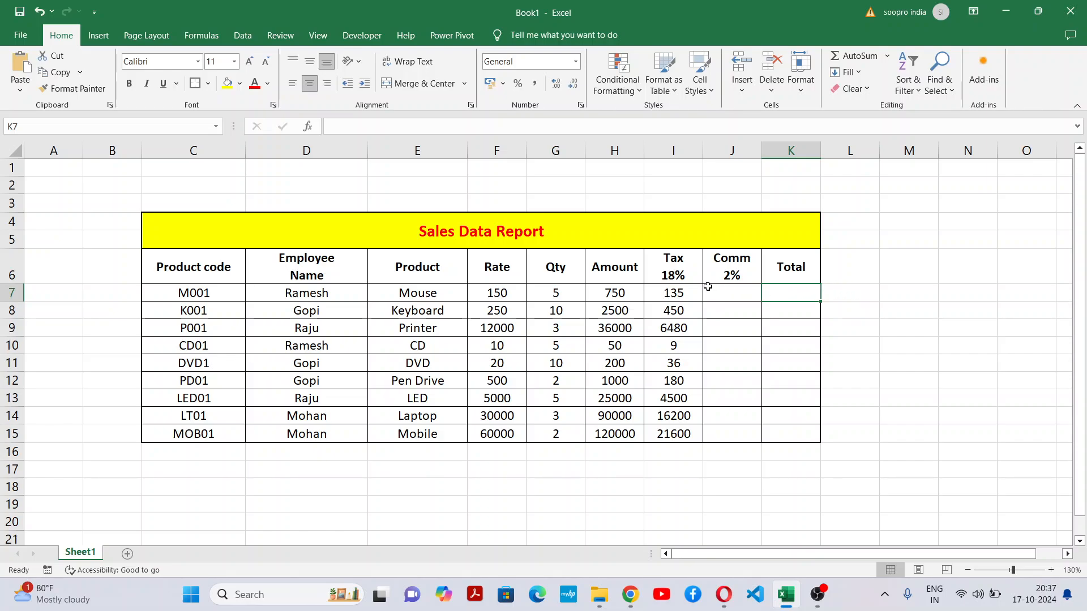
# Step: Enter the formula =H7*2% in J7 for the mouse's commission and fill it down to J15
pyautogui.click(736, 294)
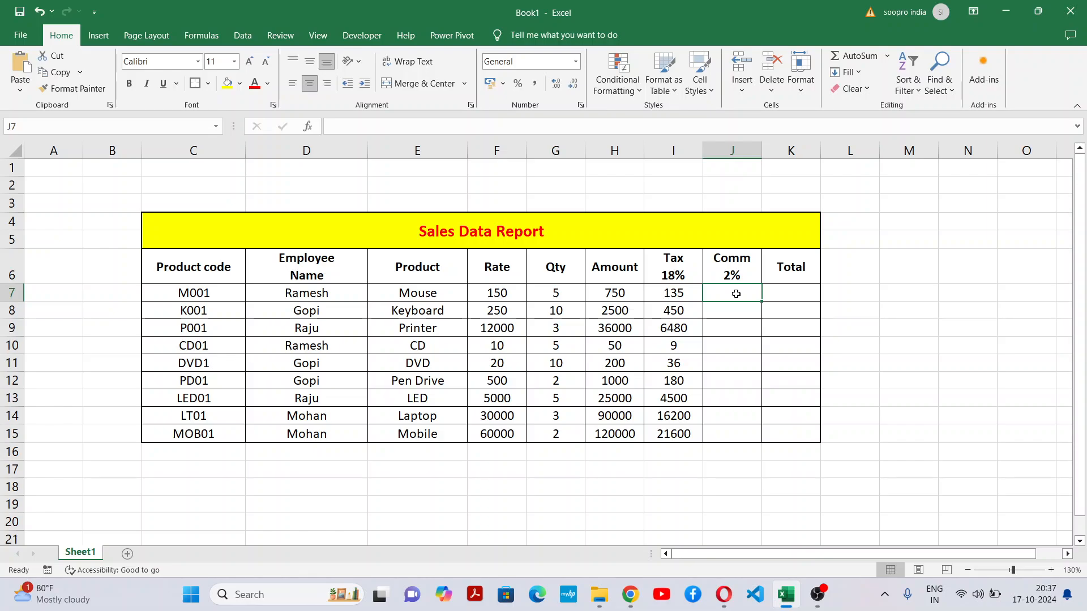
pyautogui.write('=')
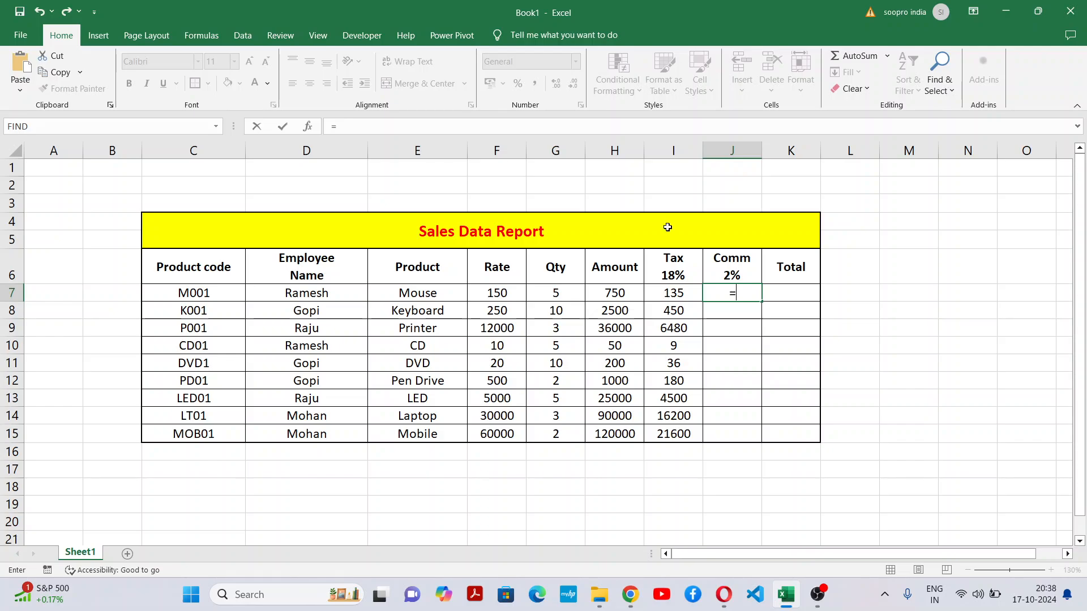
pyautogui.click(607, 294)
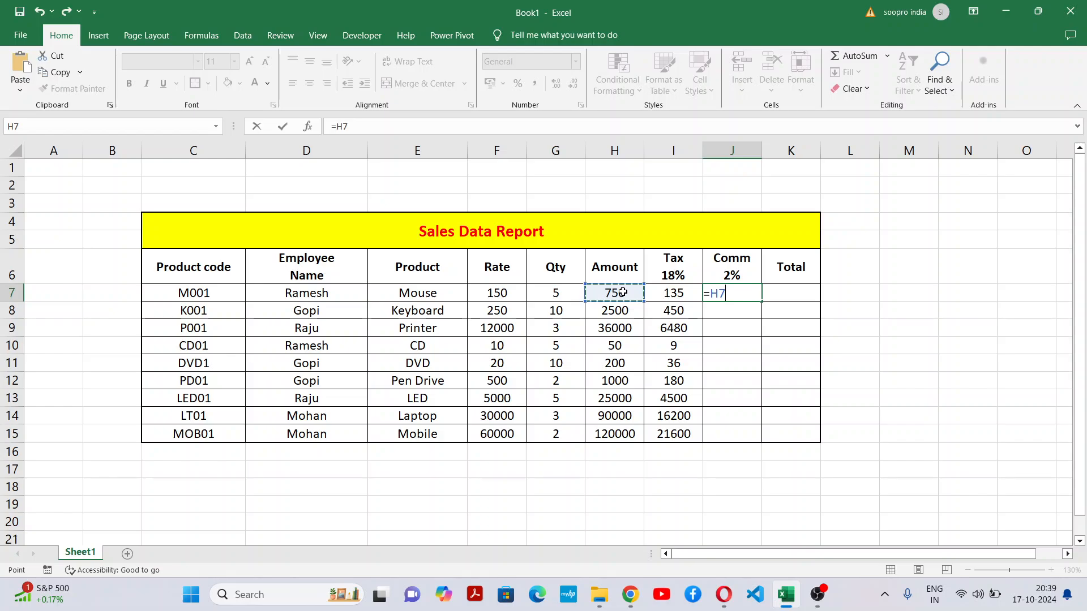
pyautogui.write('*2%')
pyautogui.press('Return')
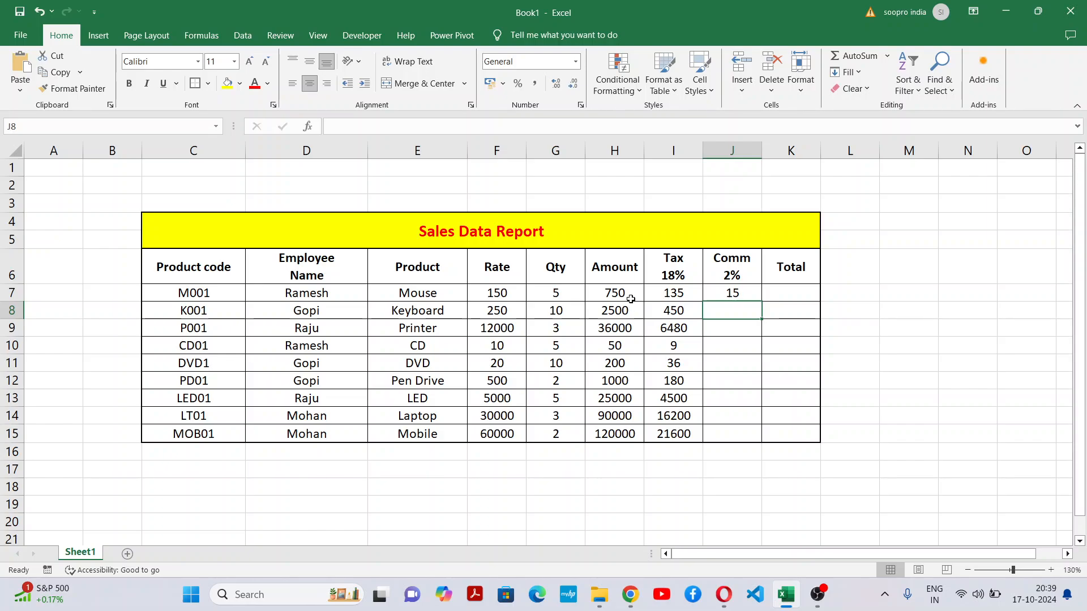
pyautogui.click(741, 294)
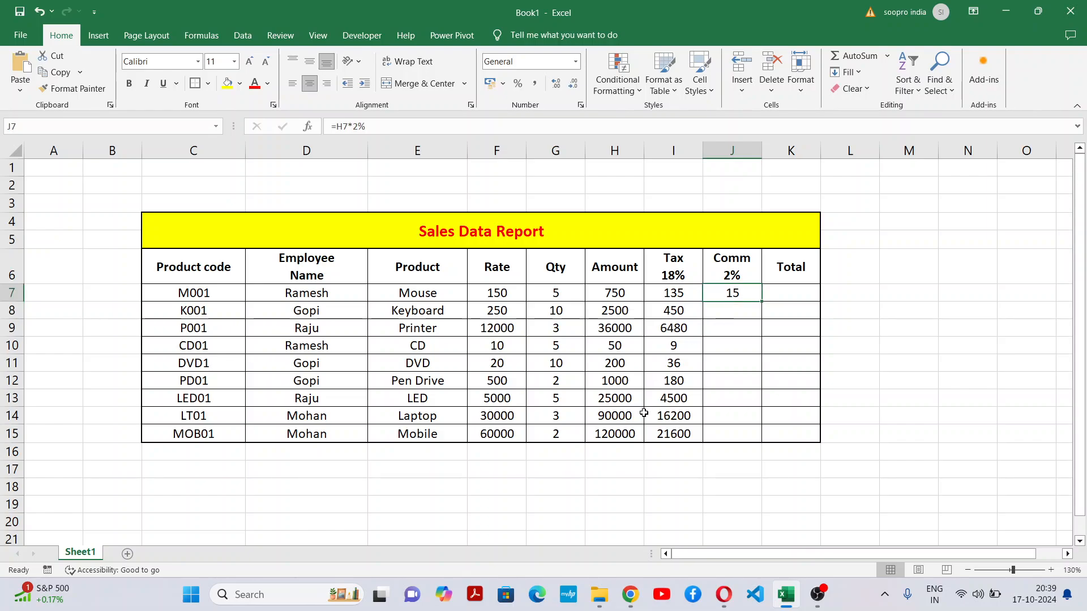
pyautogui.moveTo(761, 301); pyautogui.dragTo(756, 444)
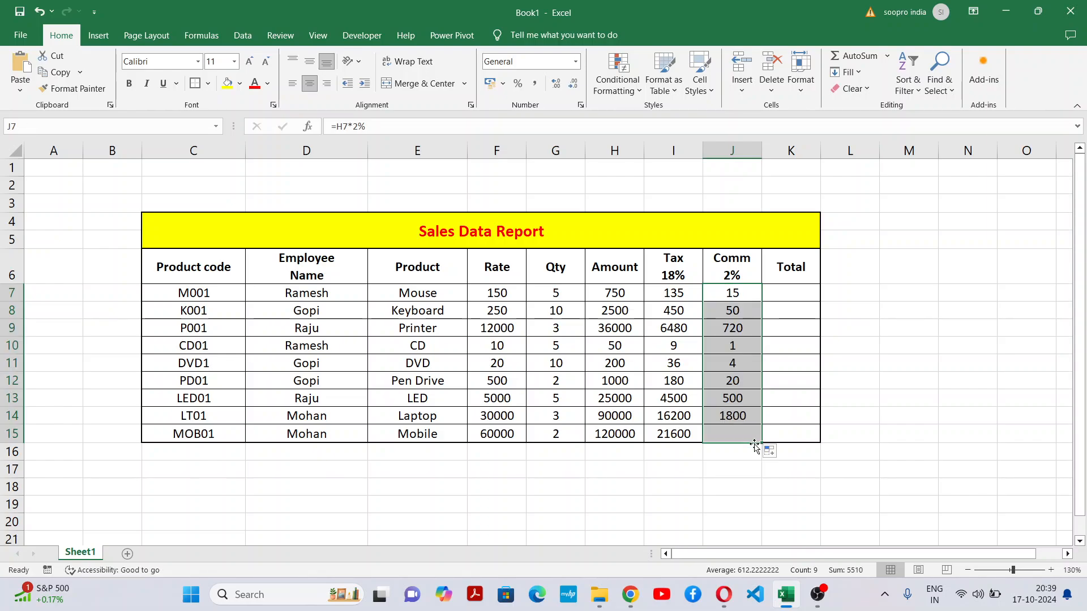
pyautogui.click(730, 471)
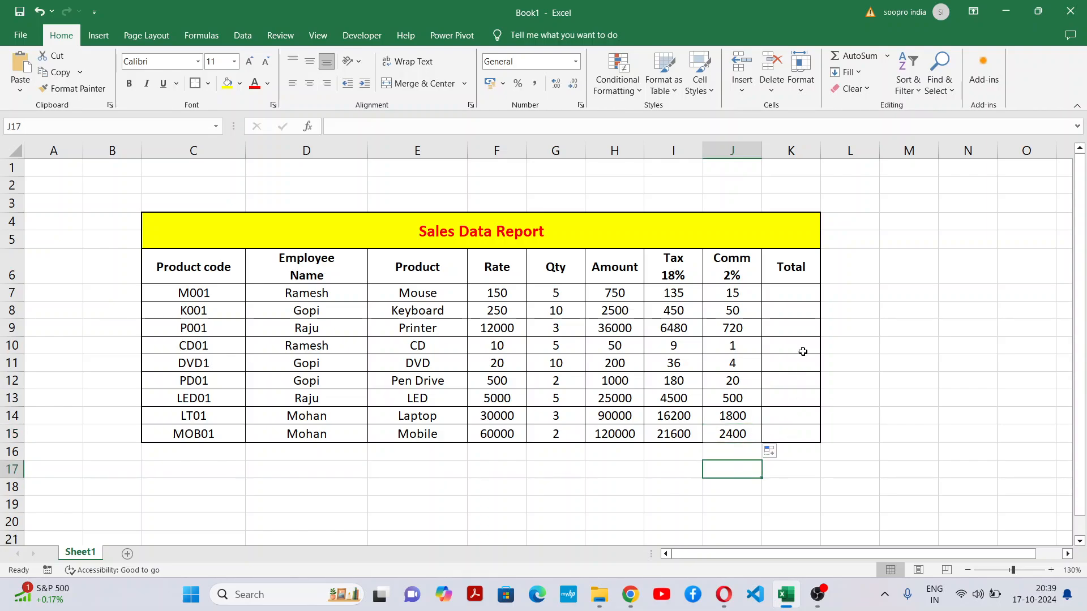
# Step: Restore the thick outside border around the table's header and data rows, C6 to K15
pyautogui.moveTo(800, 265); pyautogui.dragTo(187, 436)
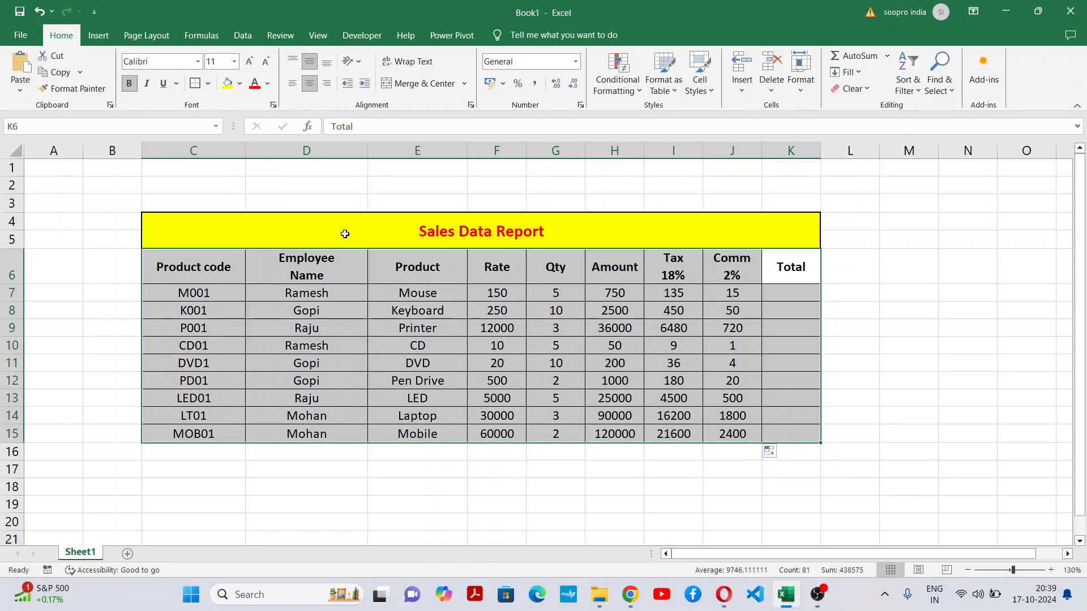
pyautogui.click(208, 85)
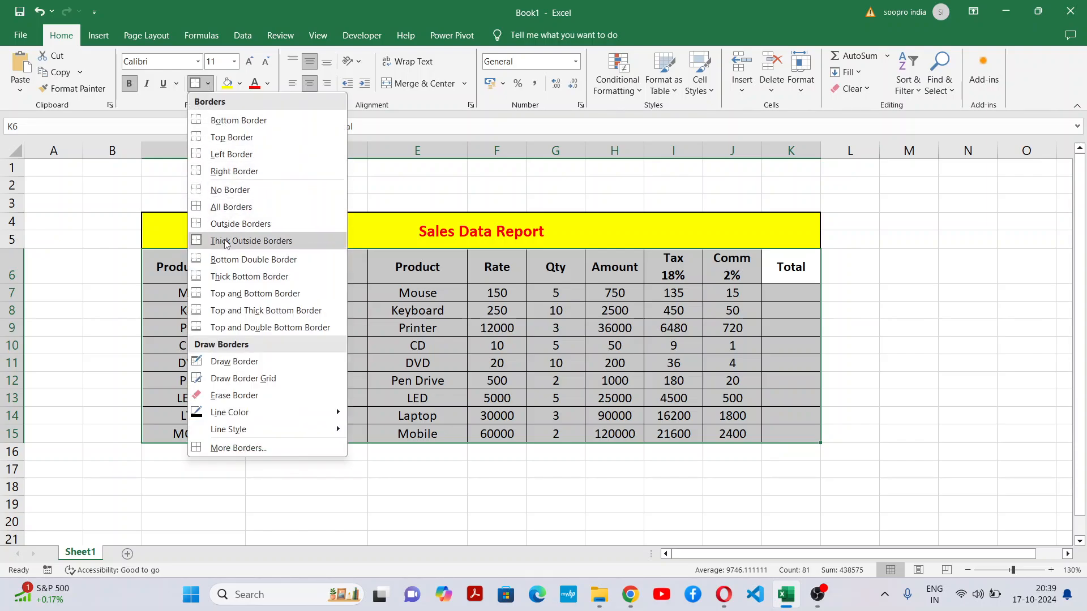
pyautogui.click(226, 241)
pyautogui.click(790, 396)
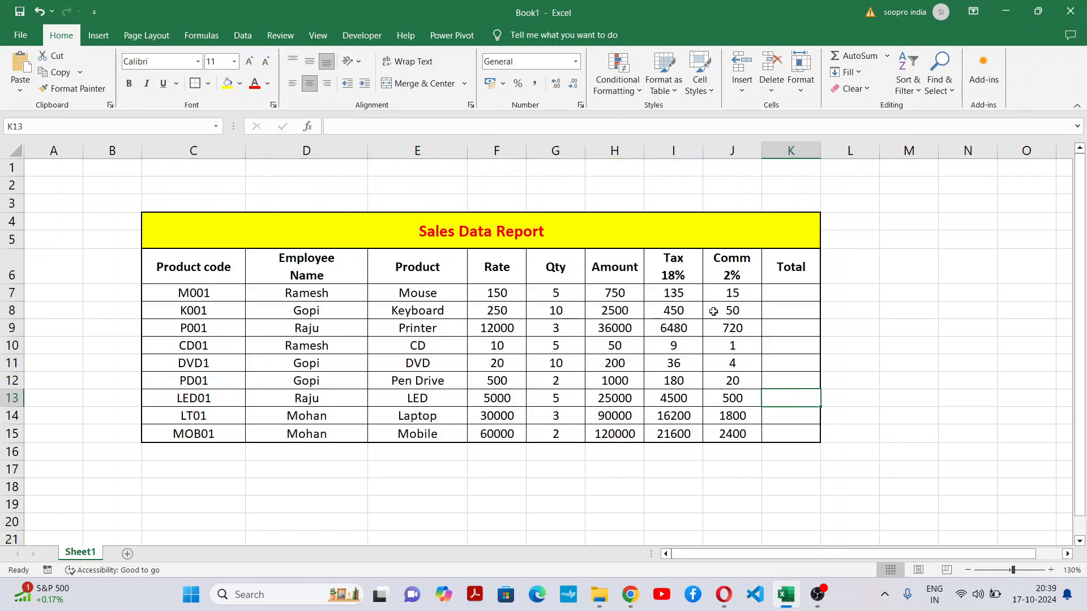
# Step: Check the mobile's commission, tax, quantity and rate in row 15
pyautogui.click(739, 431)
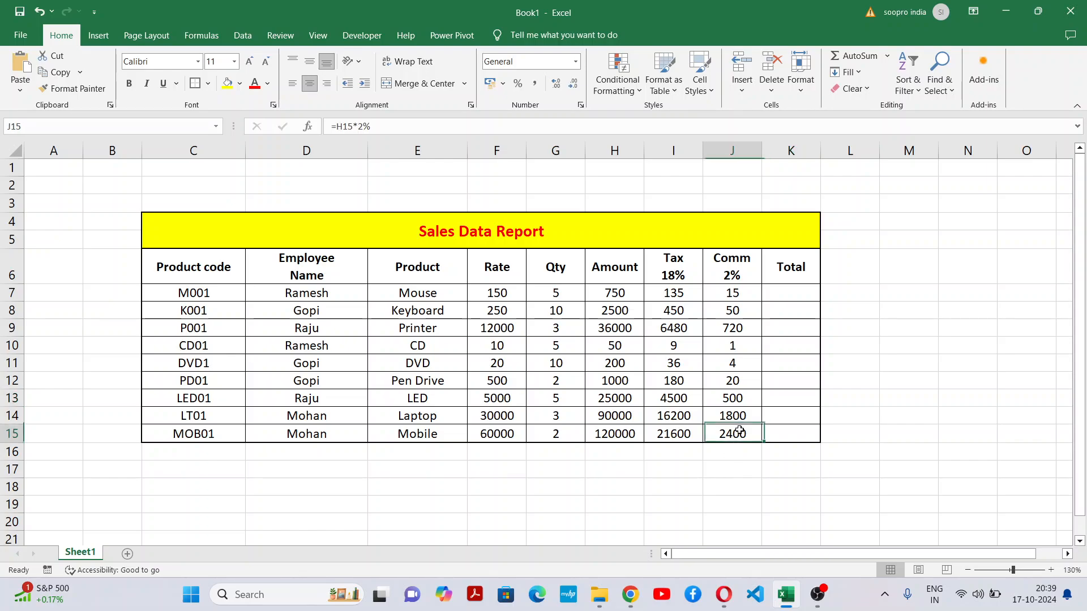
pyautogui.click(675, 434)
pyautogui.click(563, 434)
pyautogui.click(496, 431)
pyautogui.click(444, 440)
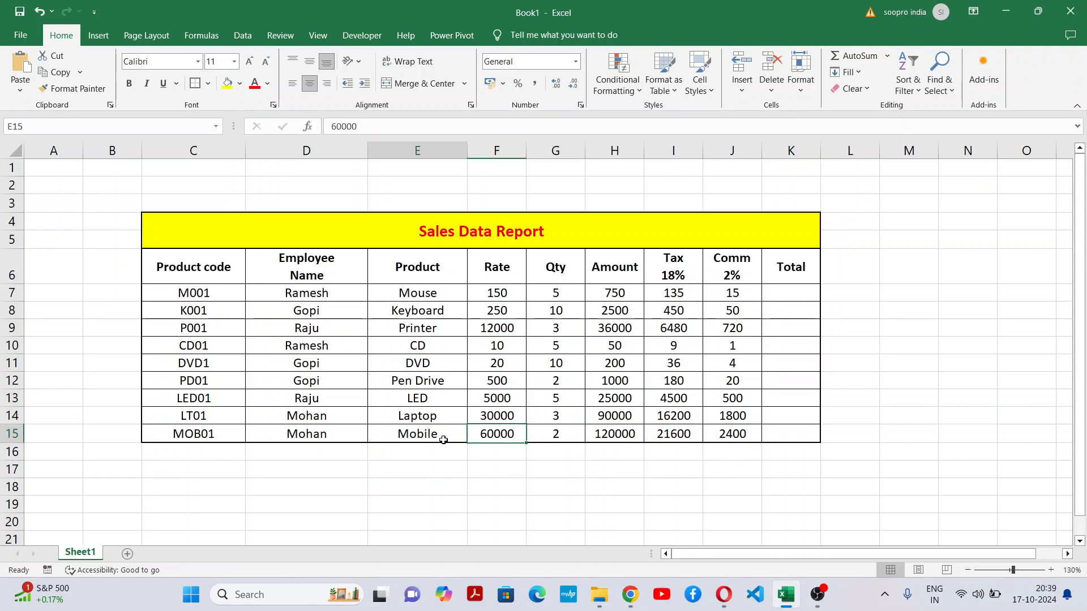
pyautogui.click(730, 432)
pyautogui.click(784, 430)
pyautogui.click(777, 451)
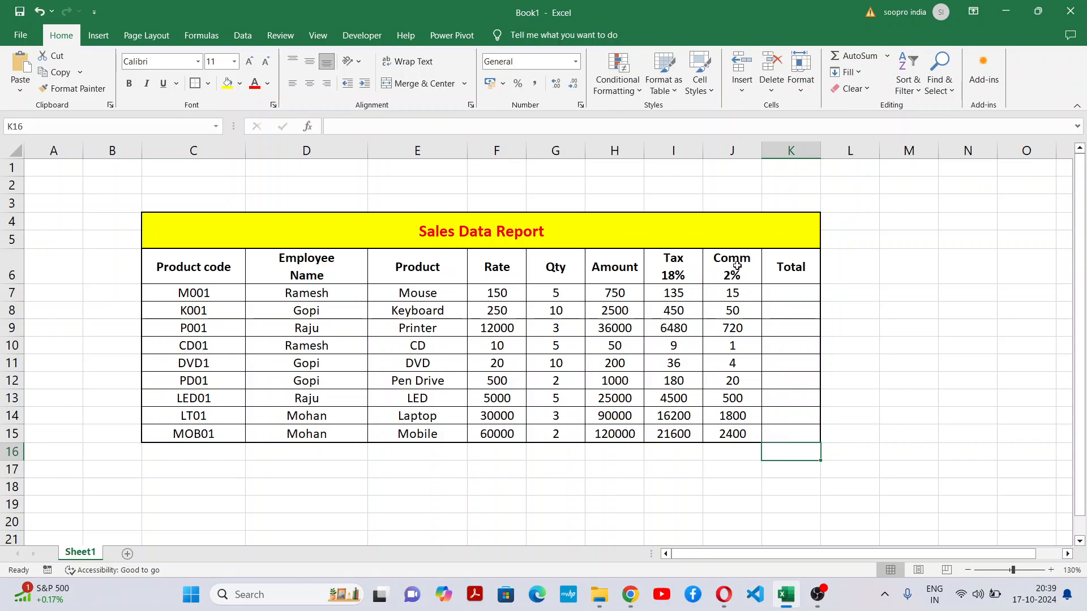
# Step: Review the commission, tax and amount columns and the mouse's rate and quantity to see what makes up the total
pyautogui.click(732, 292)
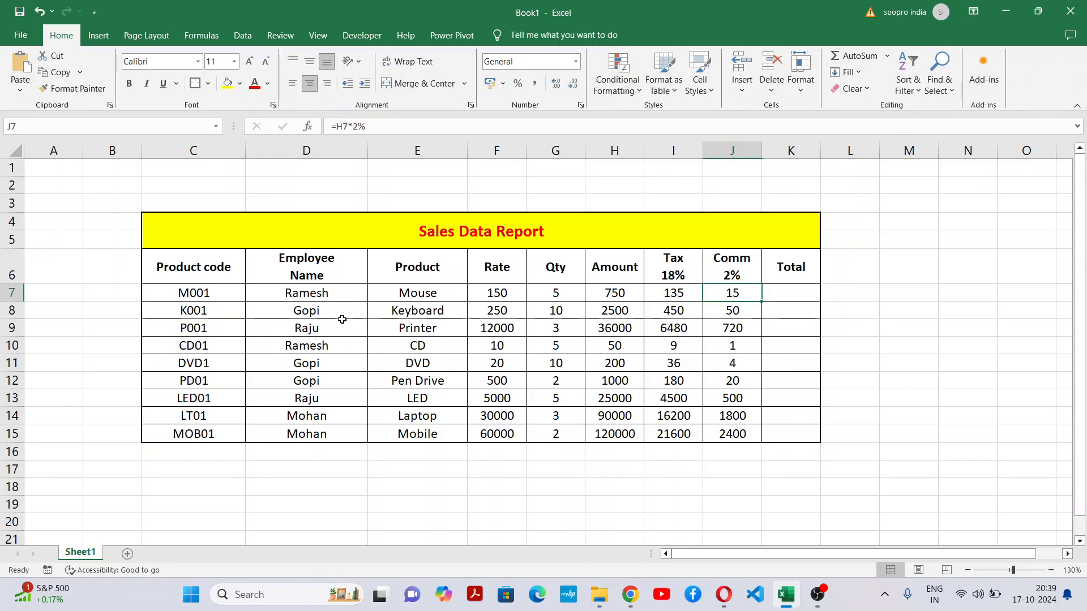
pyautogui.click(767, 309)
pyautogui.moveTo(756, 292); pyautogui.dragTo(737, 434)
pyautogui.moveTo(691, 292); pyautogui.dragTo(737, 435)
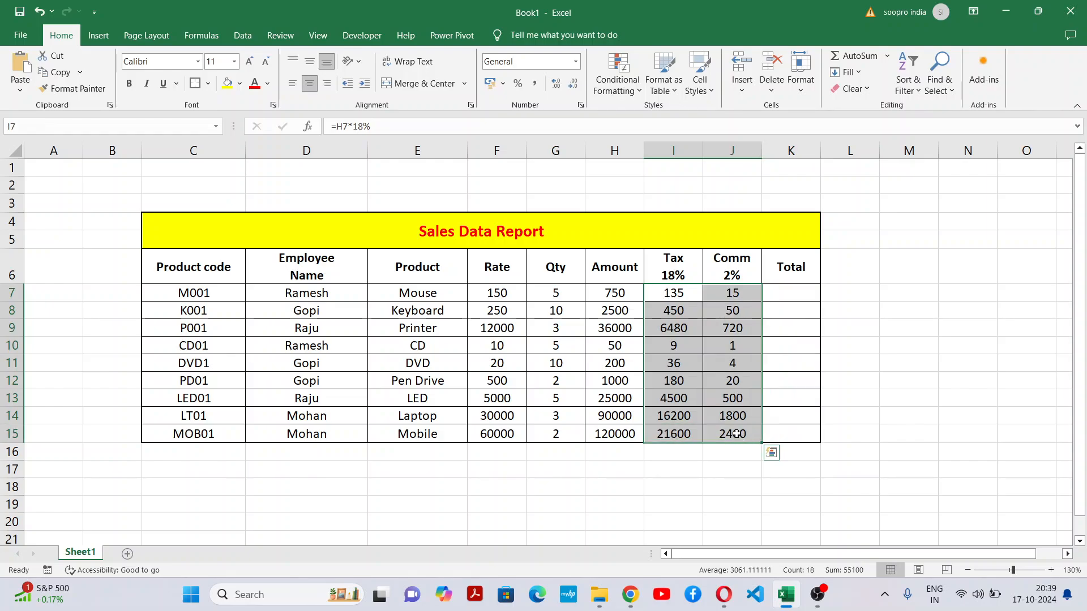
pyautogui.click(810, 298)
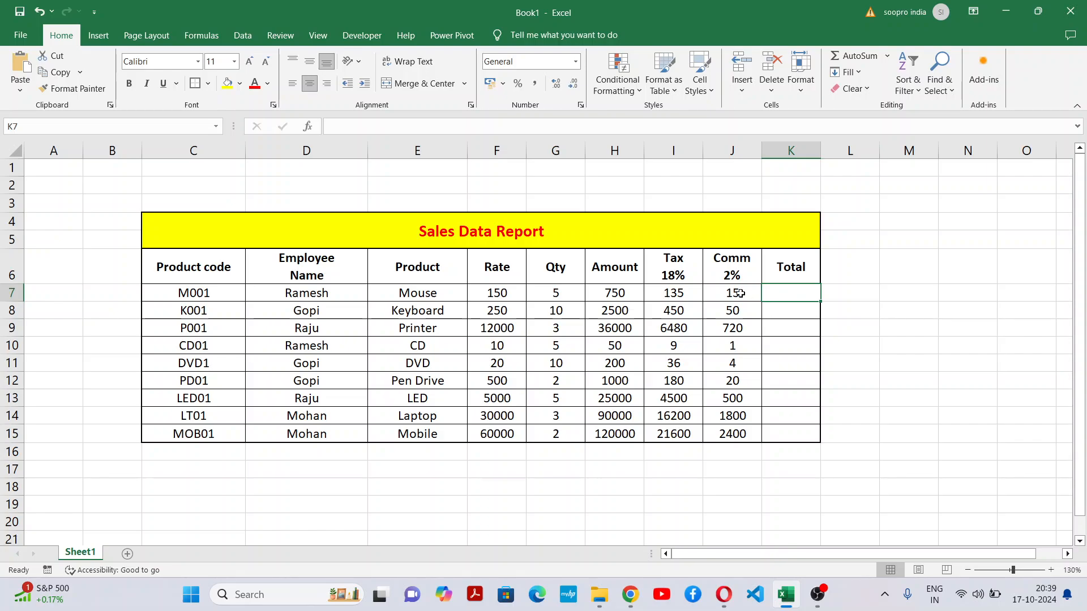
pyautogui.moveTo(623, 292); pyautogui.dragTo(605, 443)
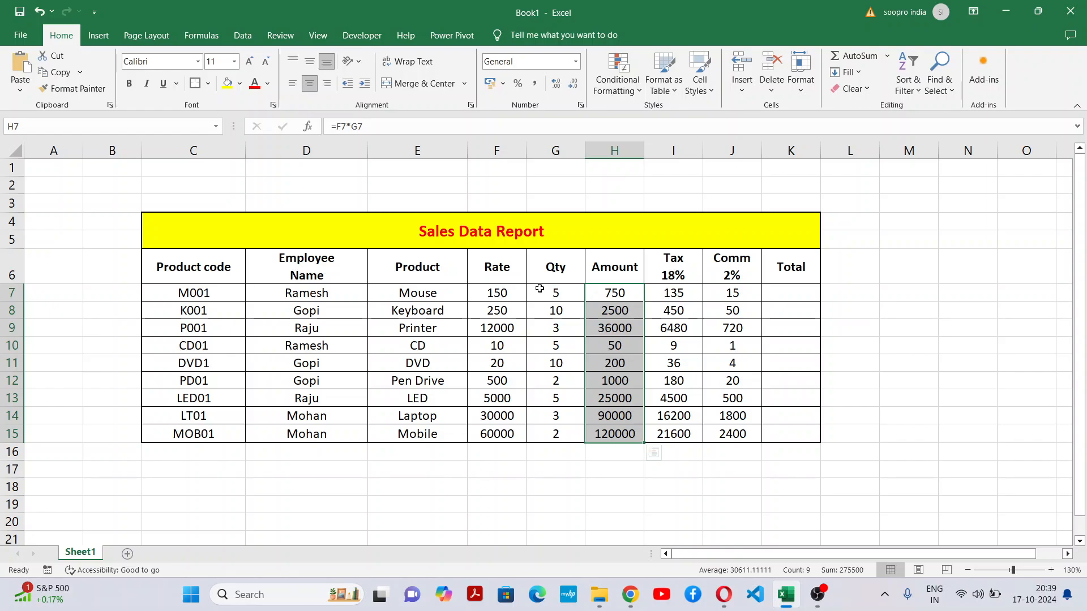
pyautogui.click(559, 288)
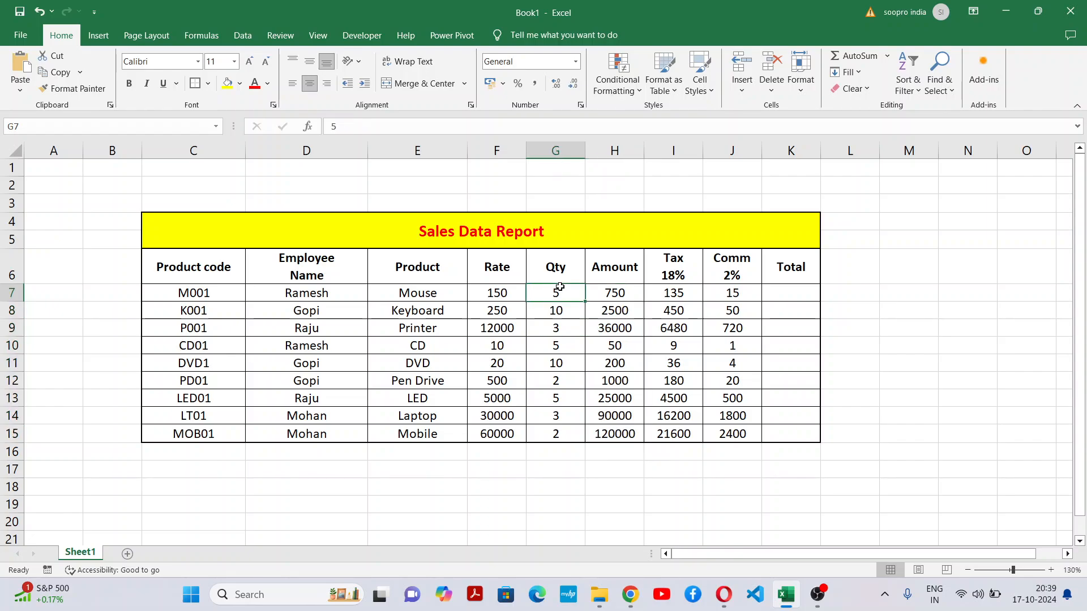
pyautogui.click(612, 298)
pyautogui.moveTo(510, 291); pyautogui.dragTo(580, 296)
pyautogui.click(623, 331)
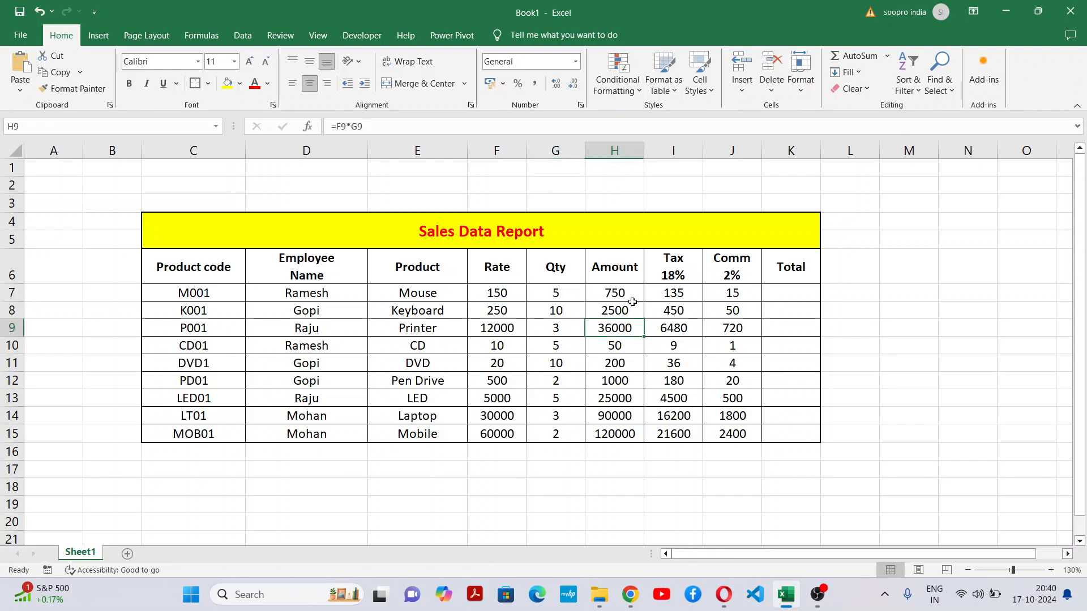
# Step: Calculate the mouse's total in K7 with a SUM formula over its amount, tax and commission, H7:J7
pyautogui.click(796, 291)
pyautogui.write('=')
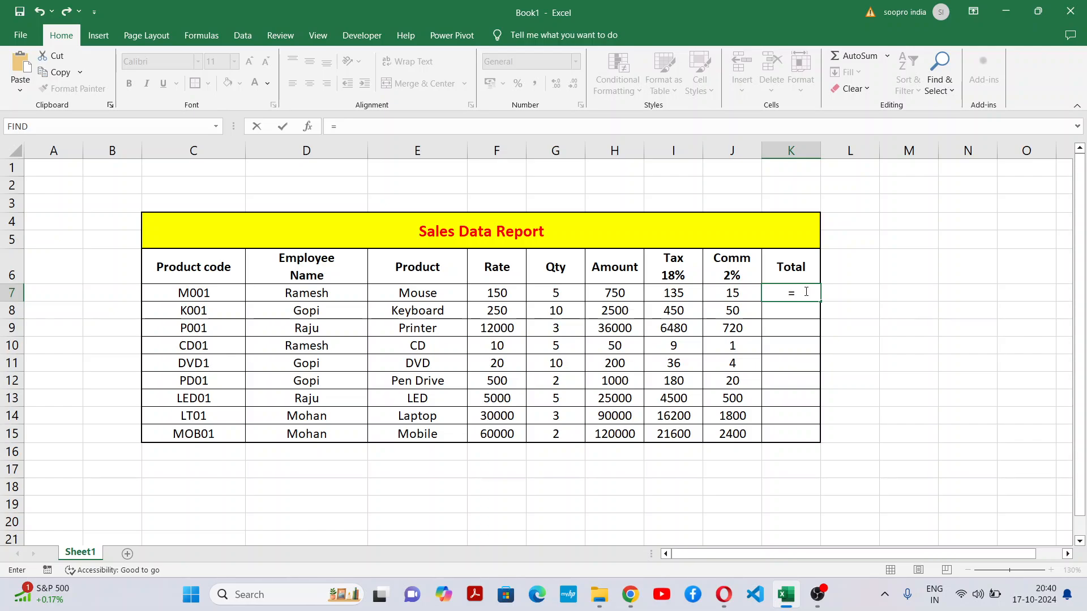
pyautogui.write('sum')
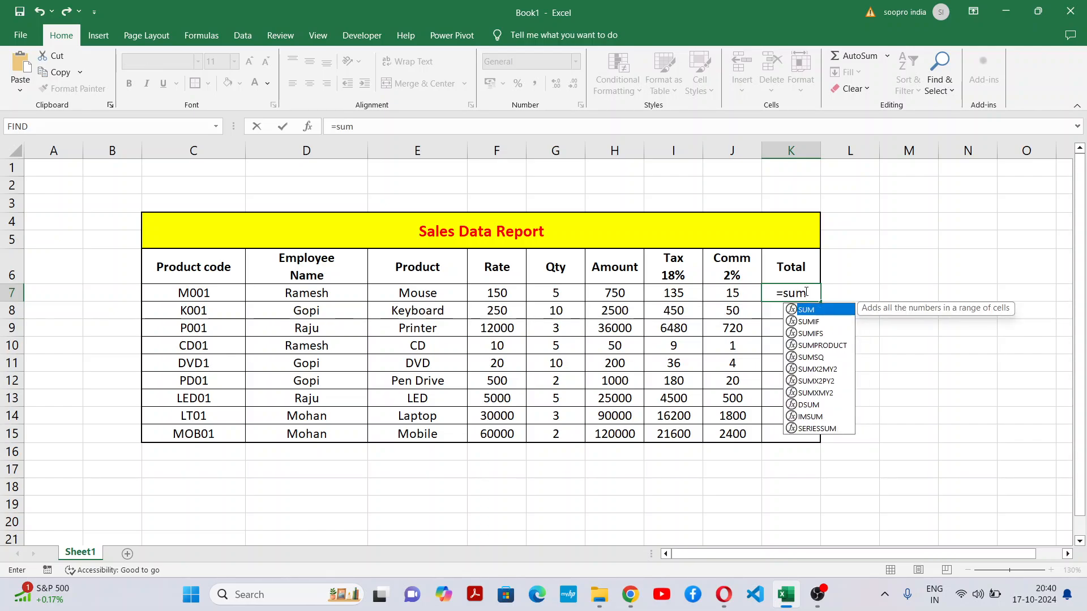
pyautogui.write('(')
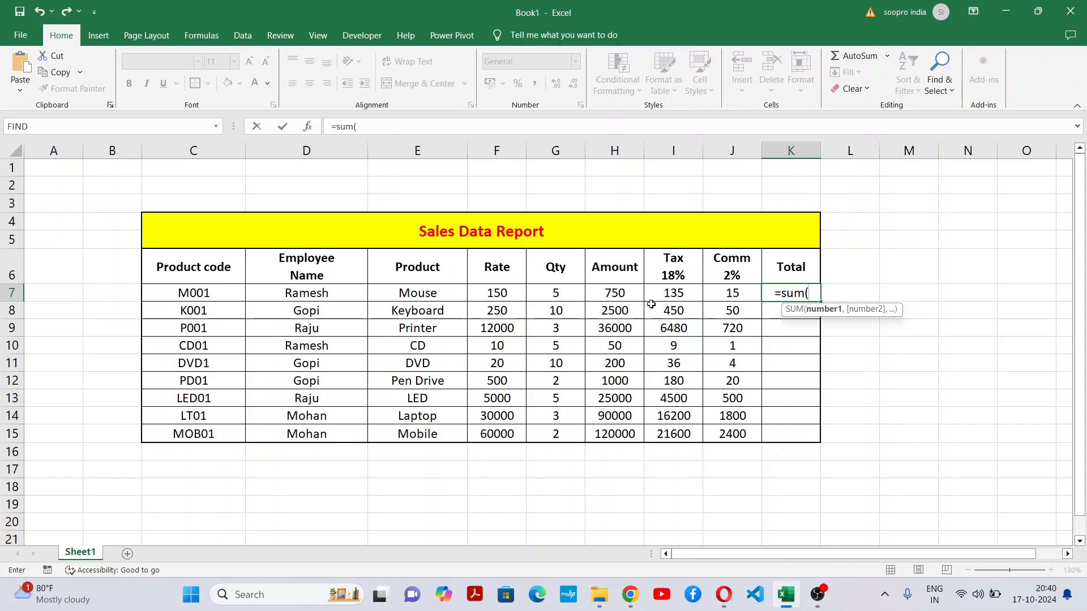
pyautogui.moveTo(612, 290); pyautogui.dragTo(736, 300)
pyautogui.press('Return')
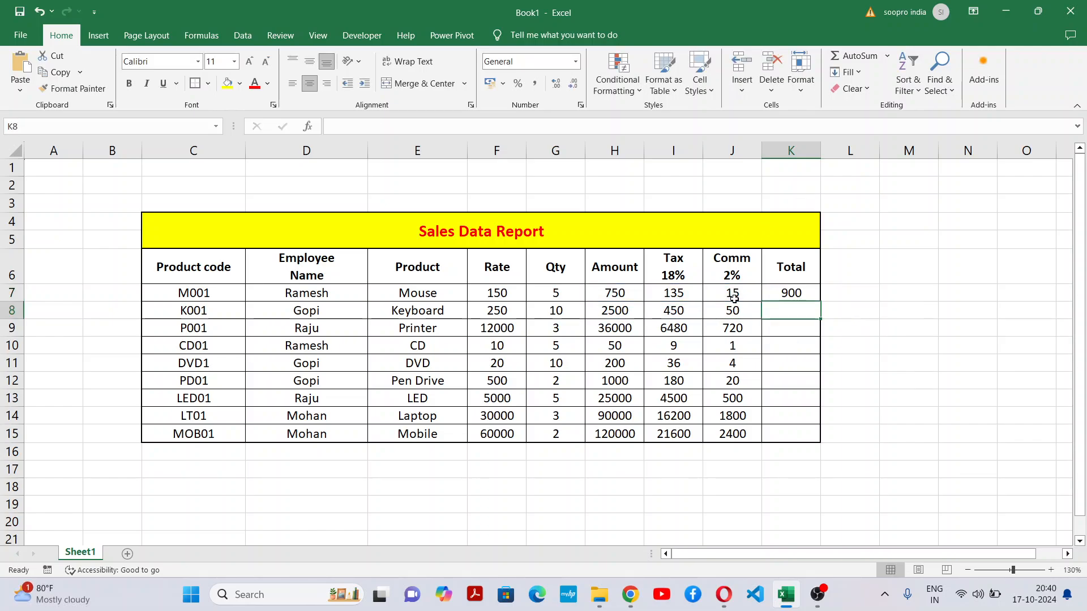
# Step: Fill the mouse's total formula from K7 down to K15 and clear the totals in K7:K15 again
pyautogui.click(806, 294)
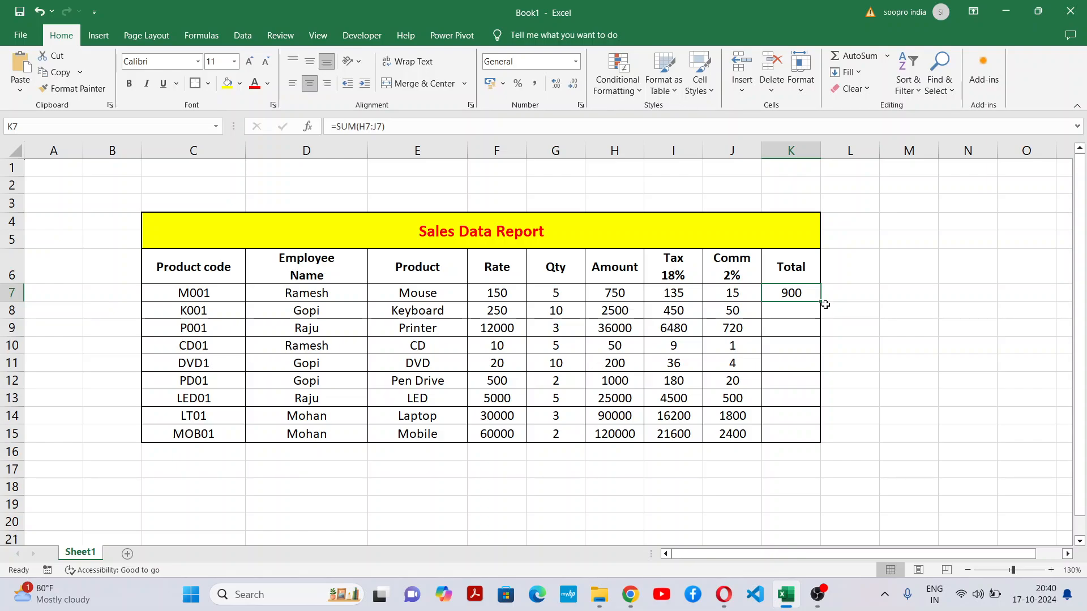
pyautogui.moveTo(823, 302); pyautogui.dragTo(807, 430)
pyautogui.click(850, 346)
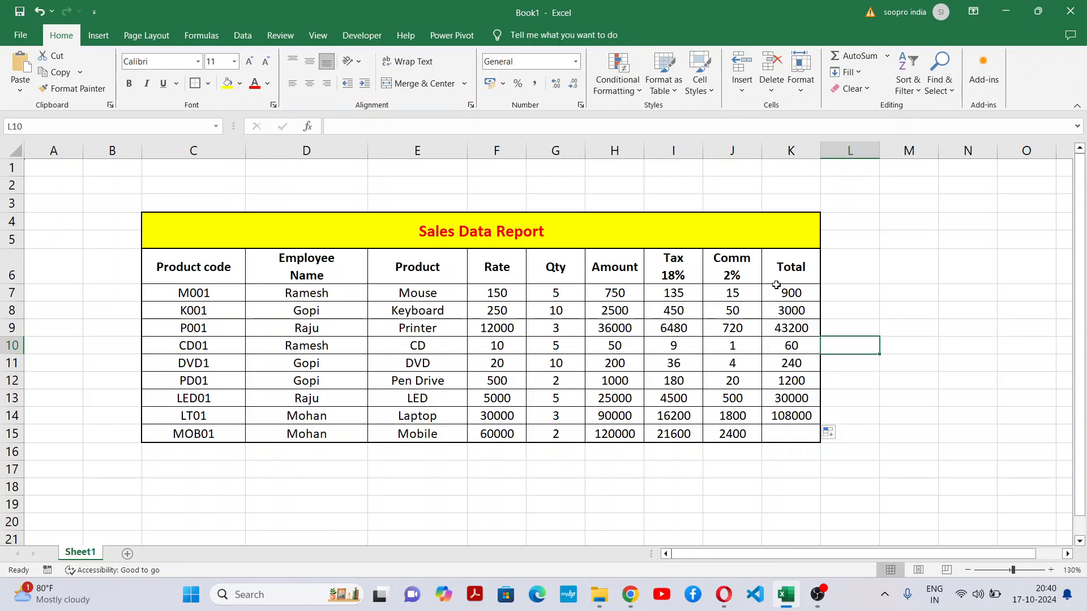
pyautogui.moveTo(776, 291); pyautogui.dragTo(824, 429)
pyautogui.press('Delete')
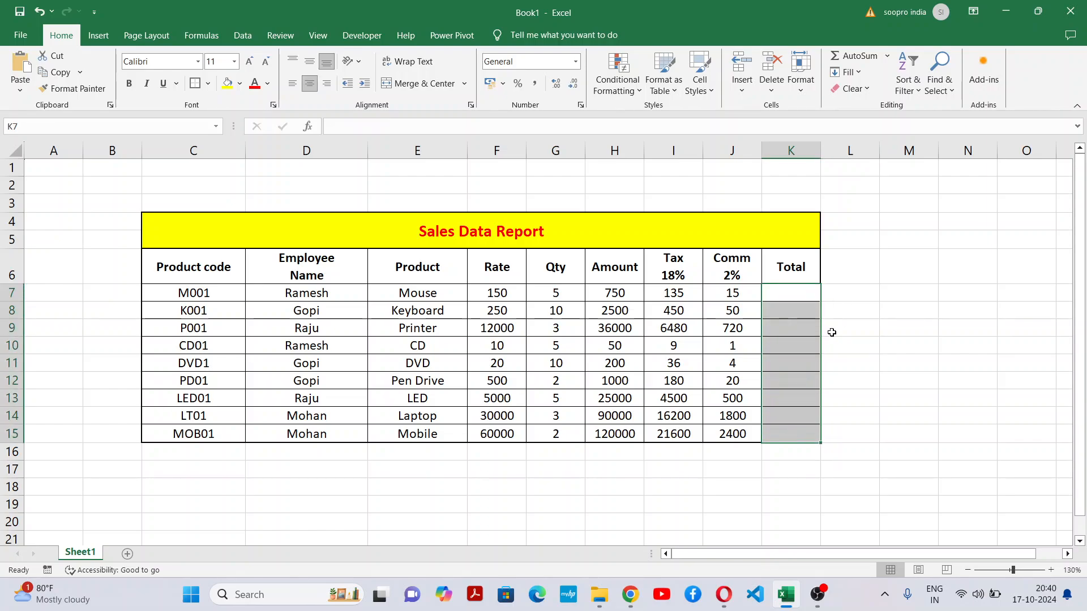
# Step: Calculate the mouse's total in K7 with a SUM formula over H7:J7
pyautogui.click(808, 291)
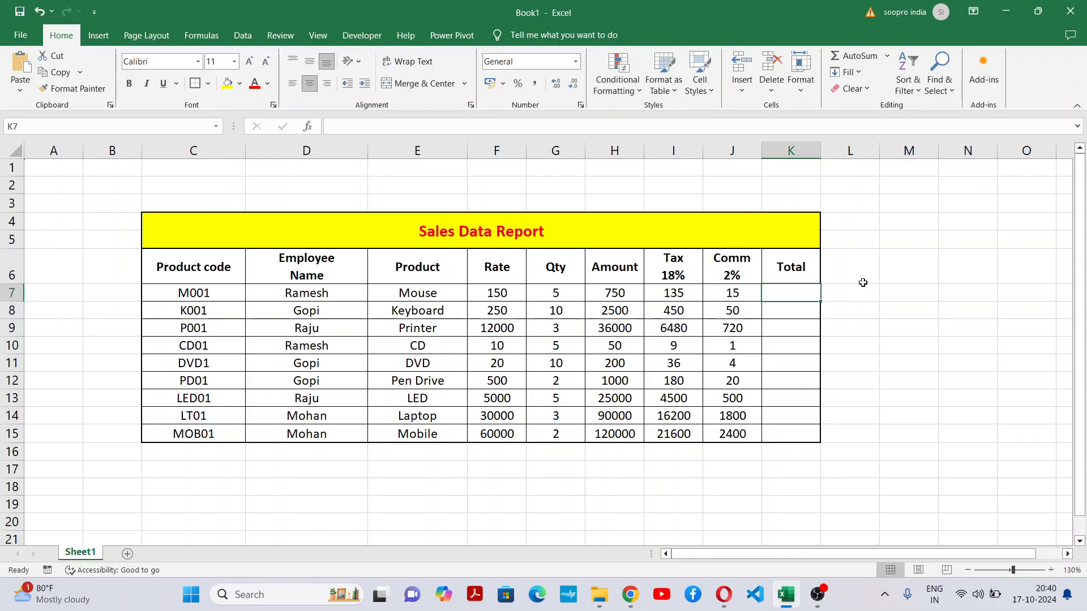
pyautogui.write('=sum')
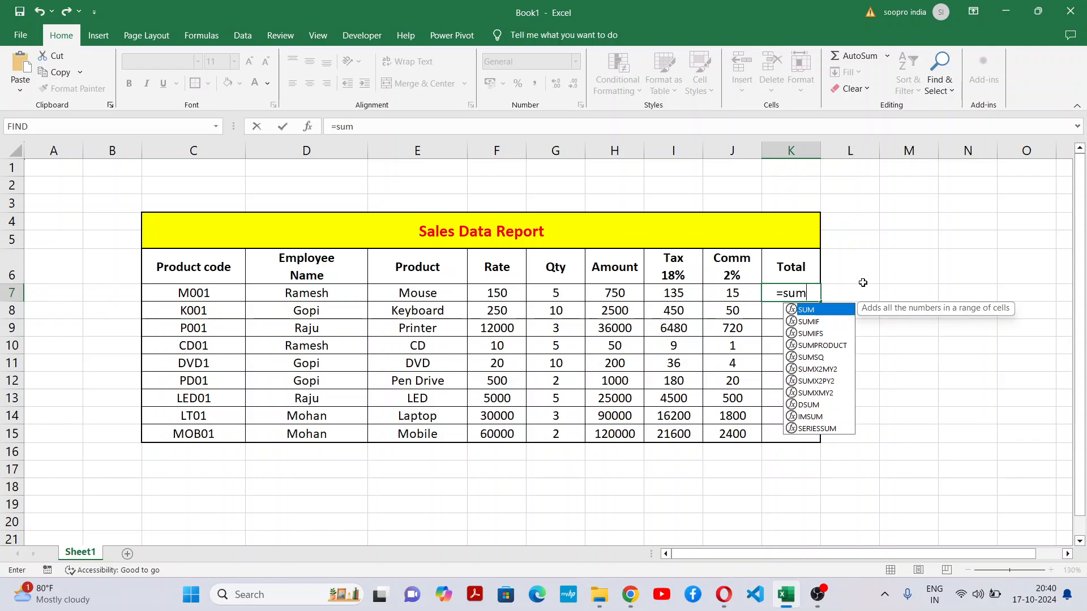
pyautogui.write('(')
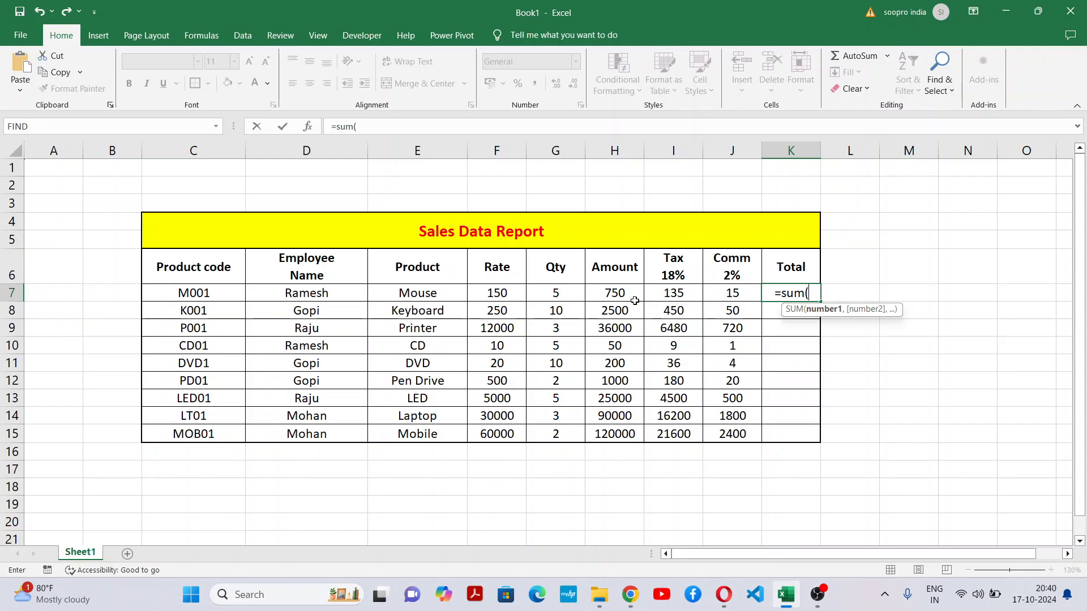
pyautogui.moveTo(623, 293); pyautogui.dragTo(723, 298)
pyautogui.press('Return')
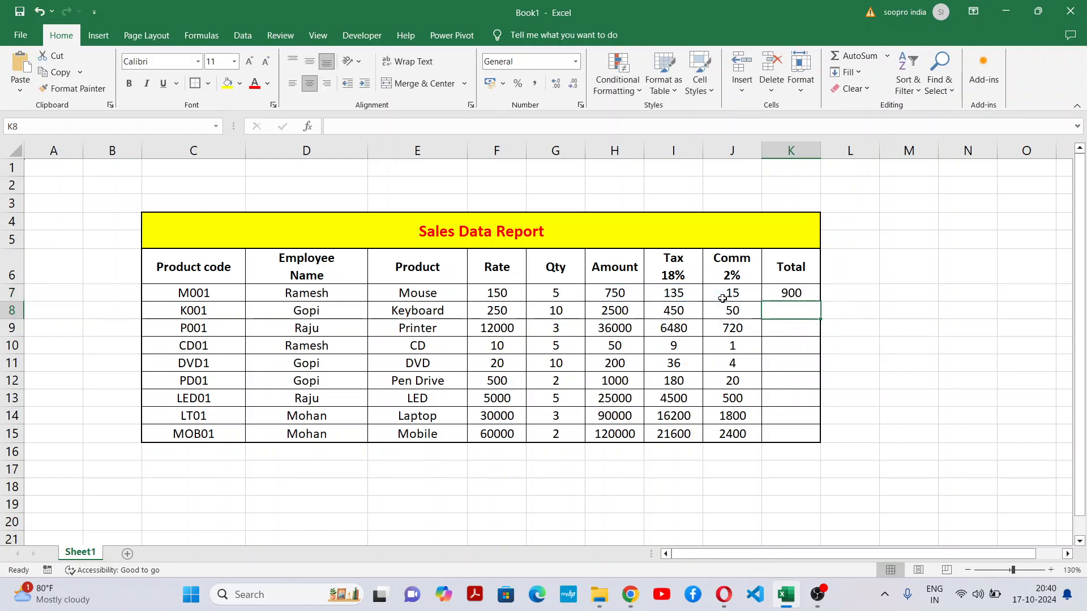
# Step: Fill the SUM formula from K7 down to K15 to total every product row
pyautogui.click(818, 292)
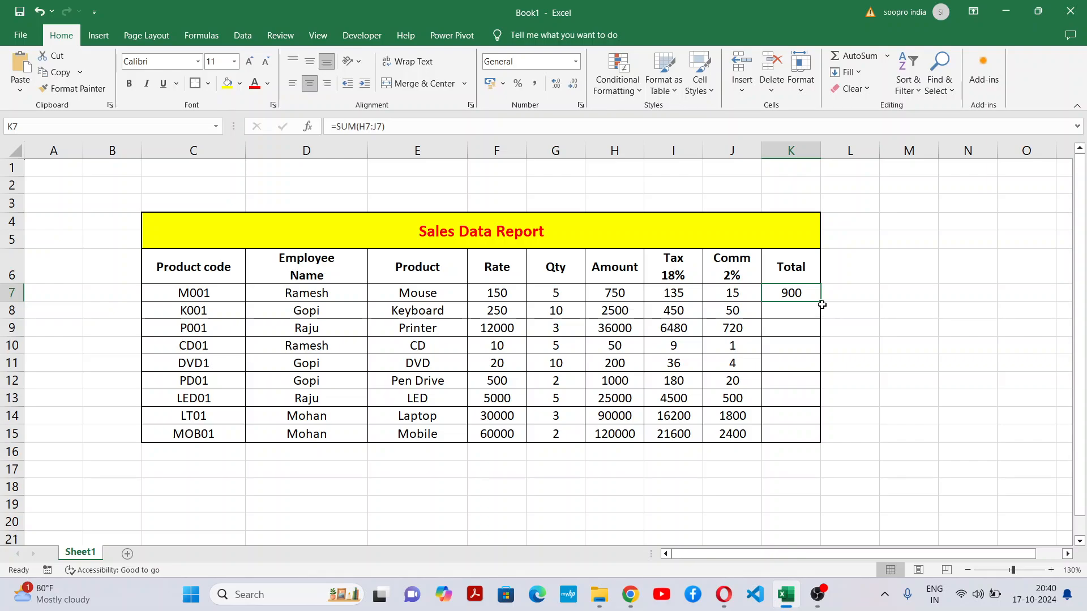
pyautogui.moveTo(822, 304); pyautogui.dragTo(808, 436)
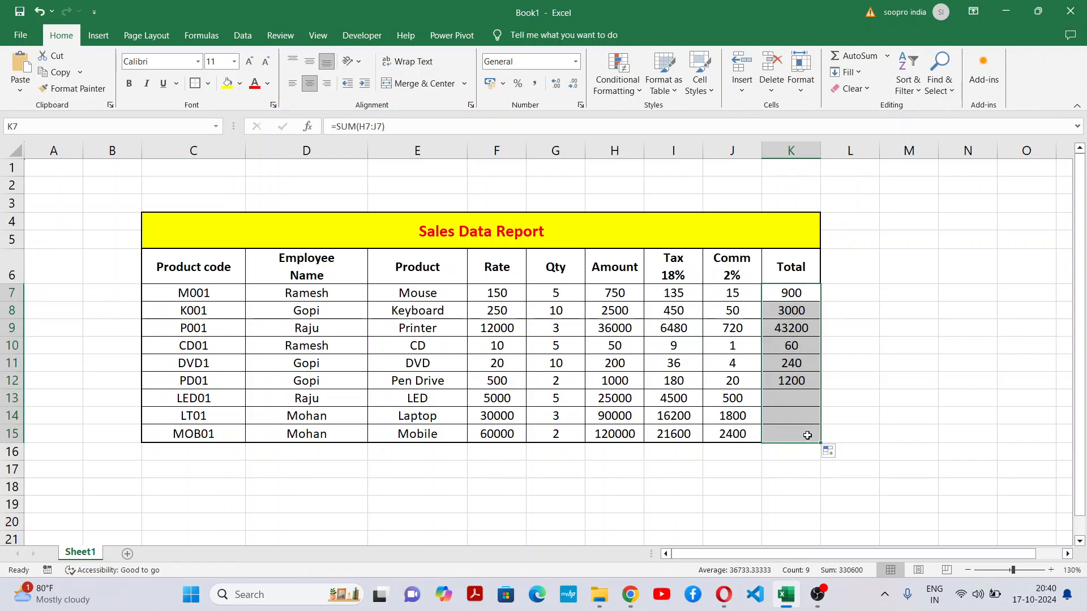
pyautogui.click(889, 368)
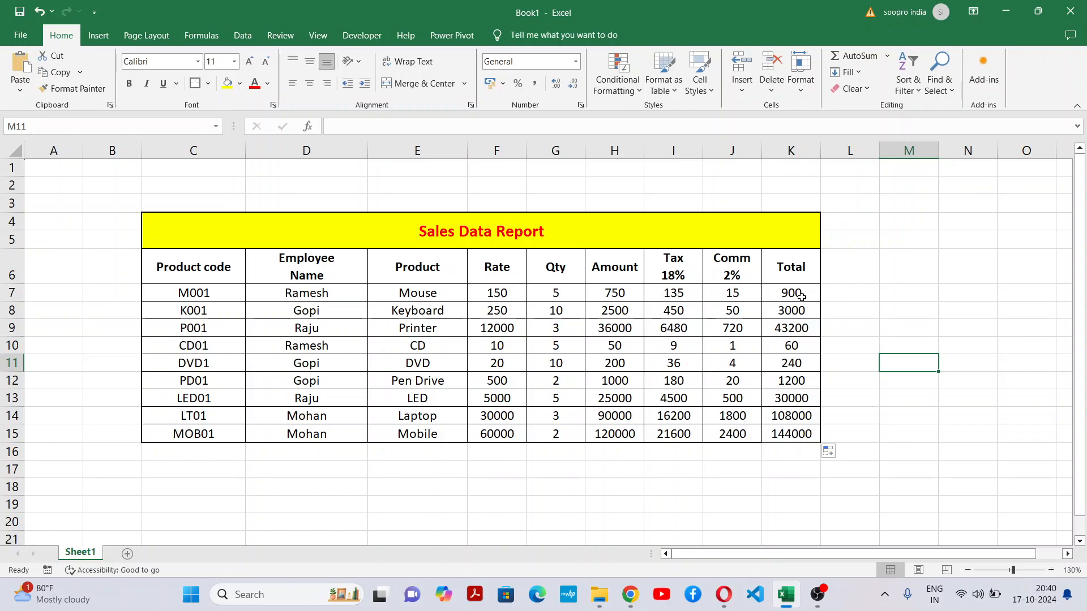
# Step: Review the employee name column and the amount, tax, commission and total formulas in the mouse's row
pyautogui.click(798, 281)
pyautogui.click(792, 289)
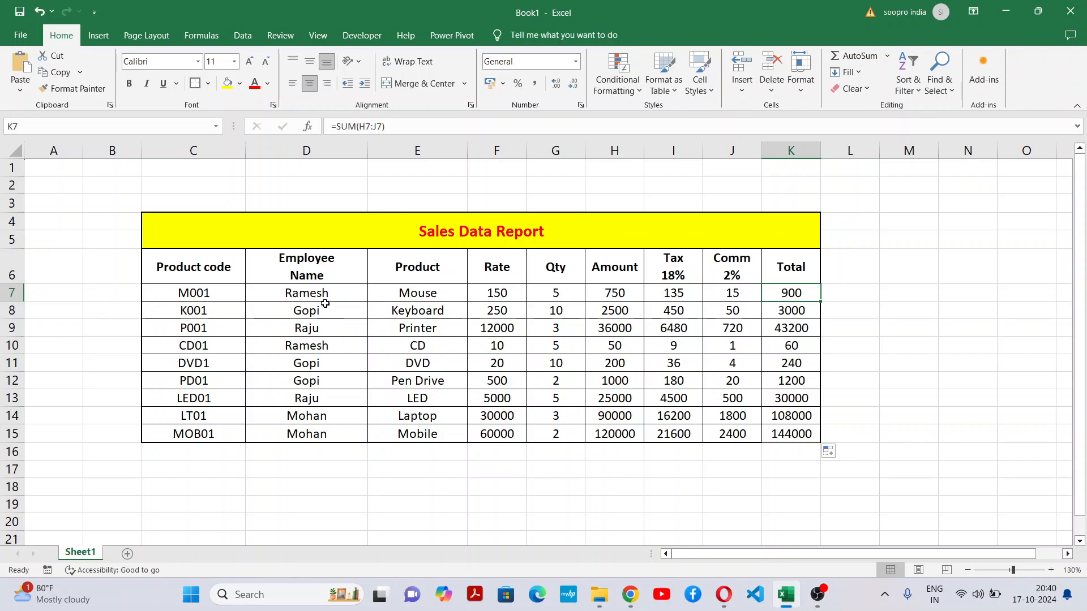
pyautogui.click(322, 292)
pyautogui.click(328, 328)
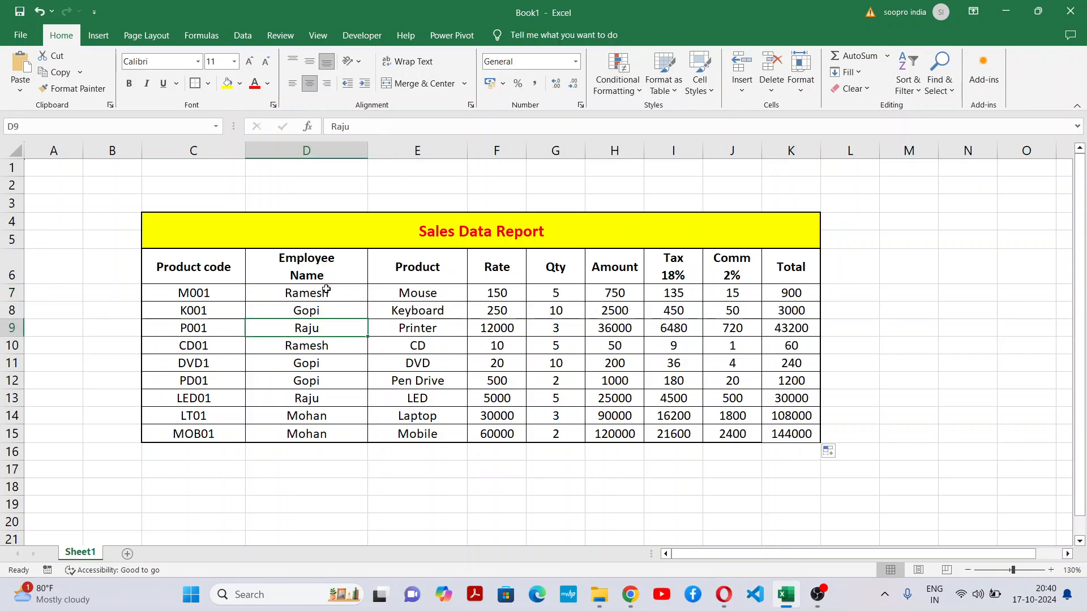
pyautogui.click(740, 277)
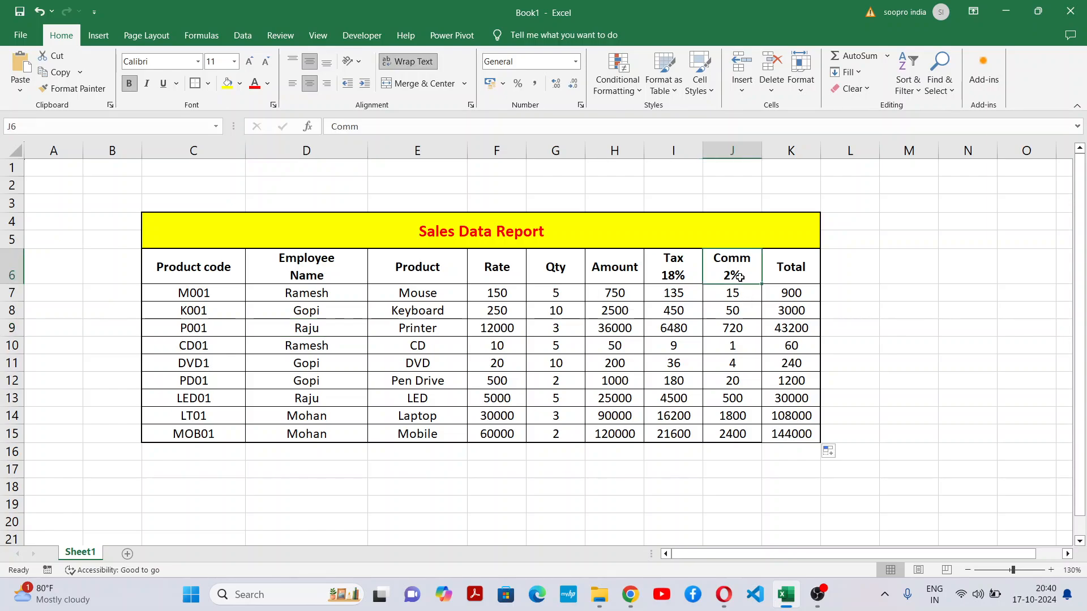
pyautogui.click(690, 292)
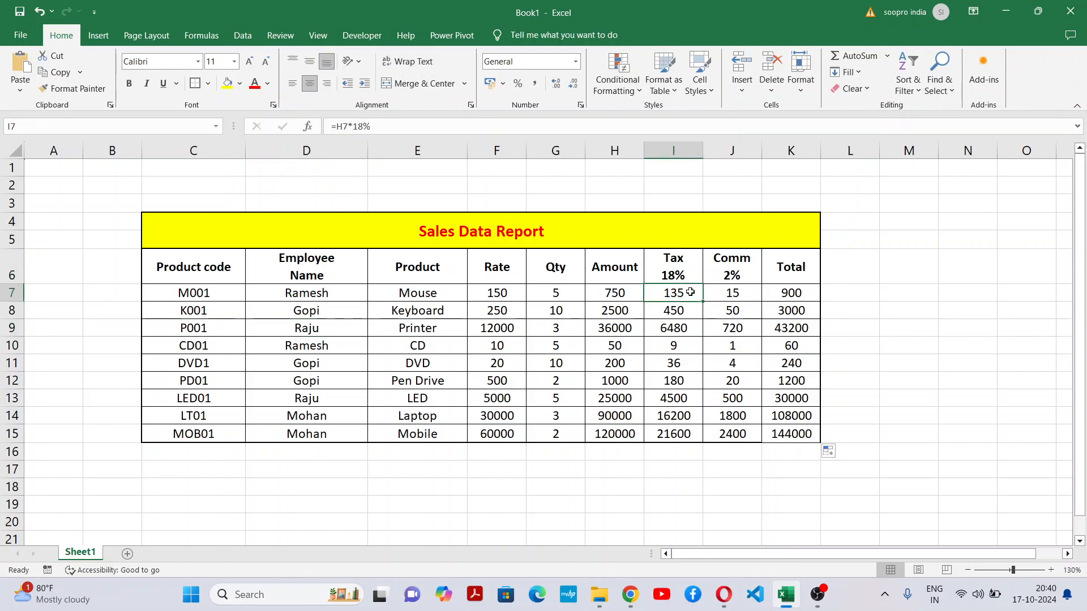
pyautogui.click(590, 294)
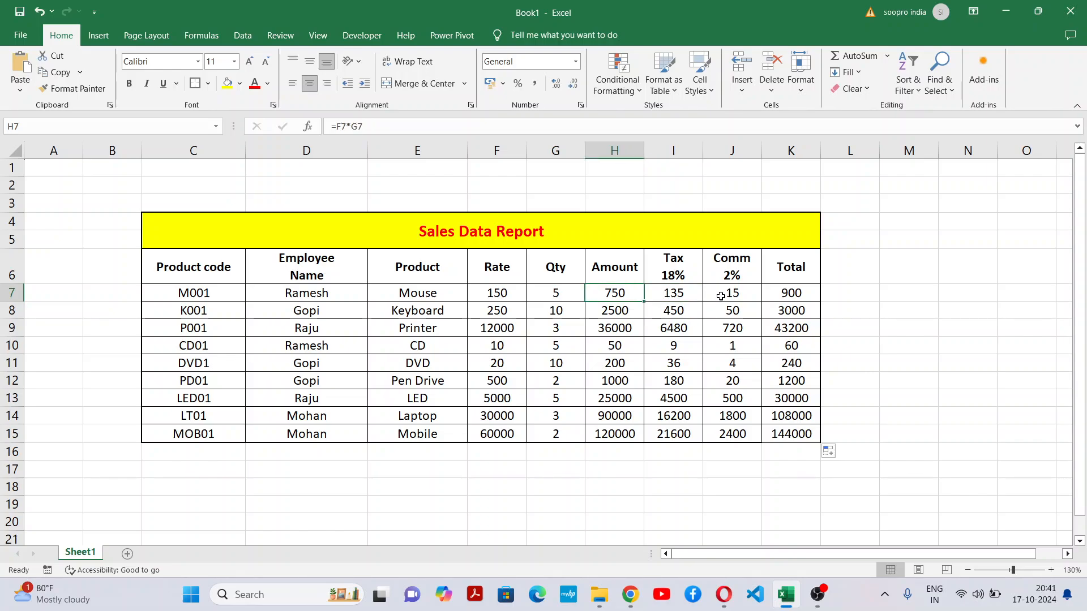
pyautogui.click(720, 295)
pyautogui.click(610, 292)
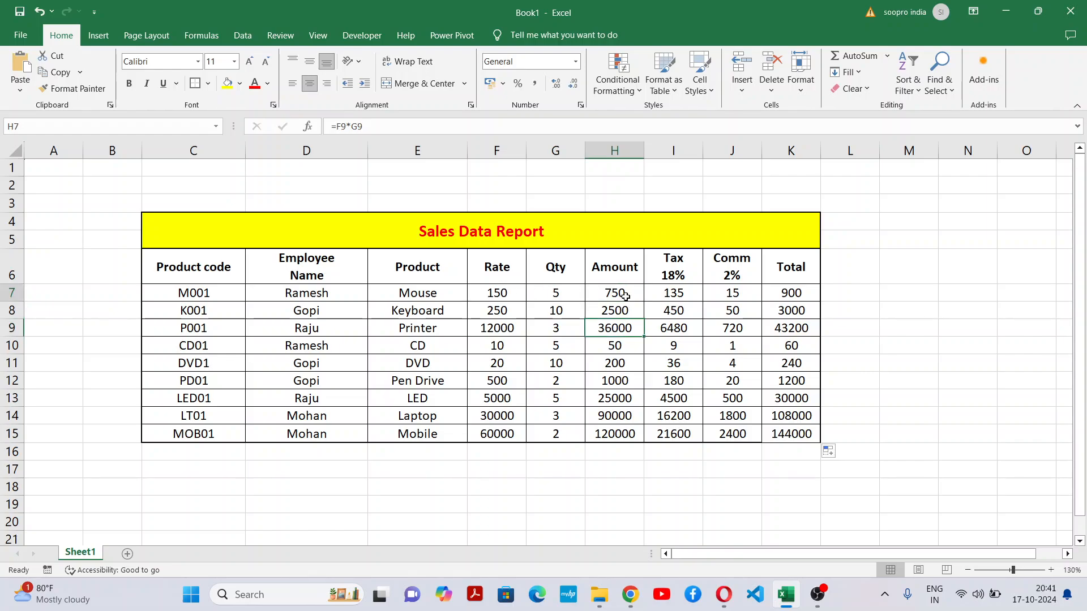
pyautogui.click(676, 297)
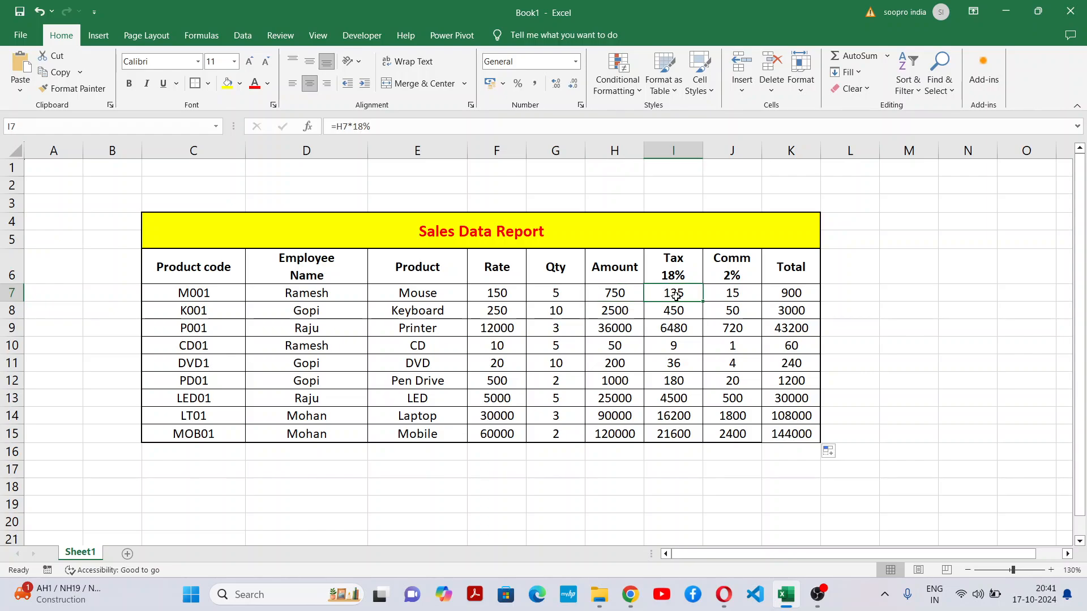
pyautogui.click(750, 294)
pyautogui.moveTo(615, 294); pyautogui.dragTo(748, 294)
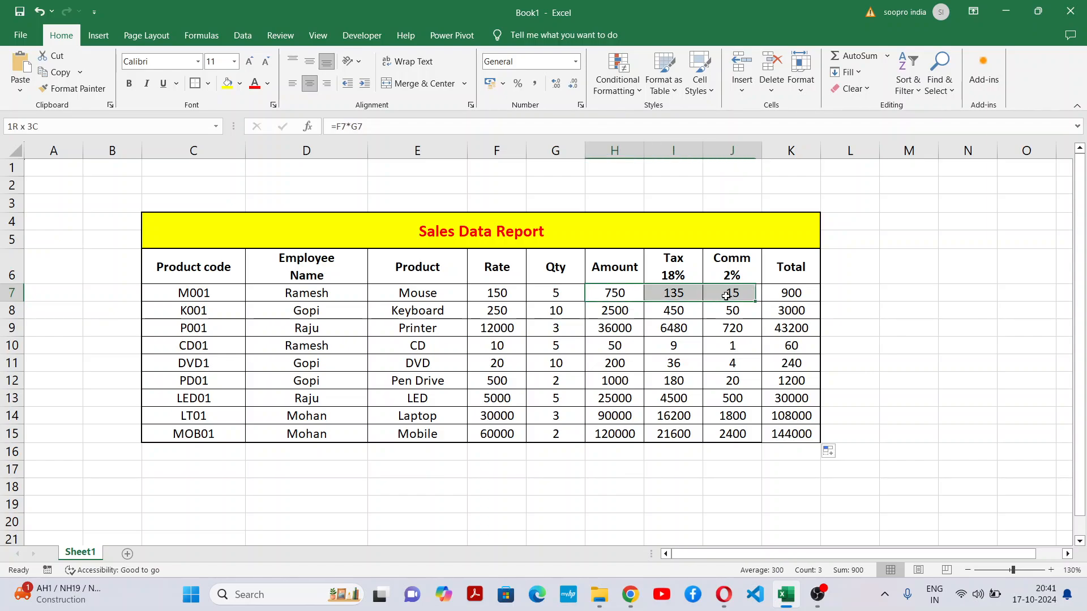
pyautogui.click(811, 296)
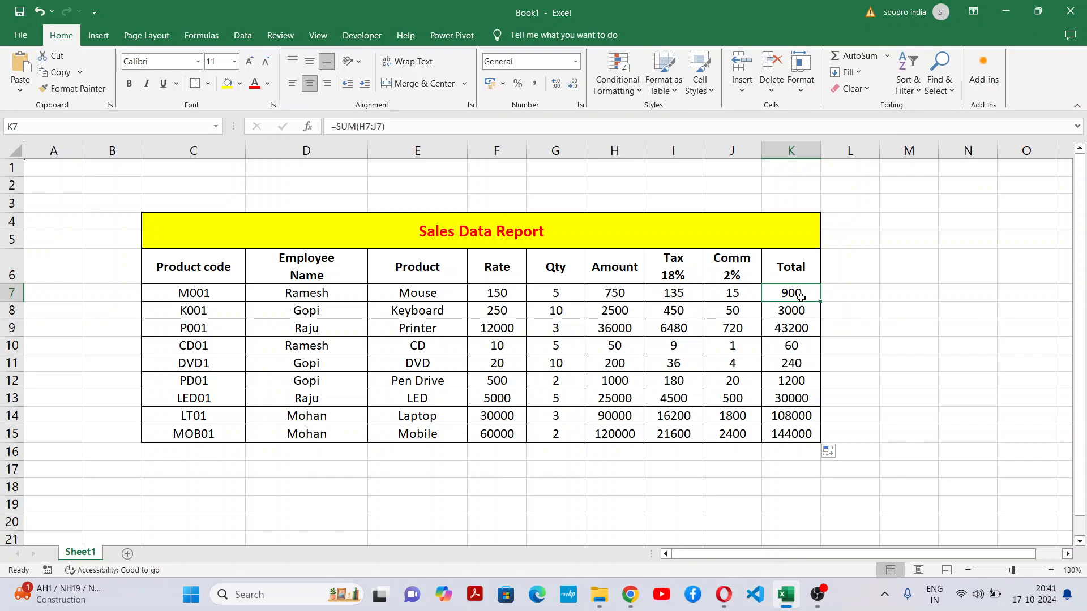
pyautogui.click(948, 379)
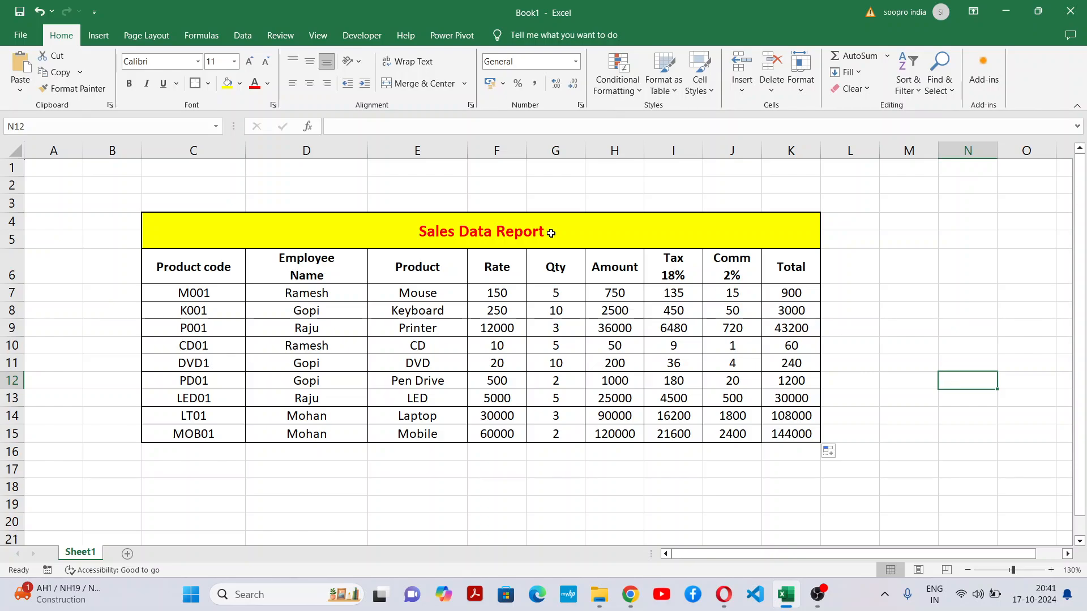
pyautogui.moveTo(551, 233); pyautogui.dragTo(603, 436)
pyautogui.click(907, 362)
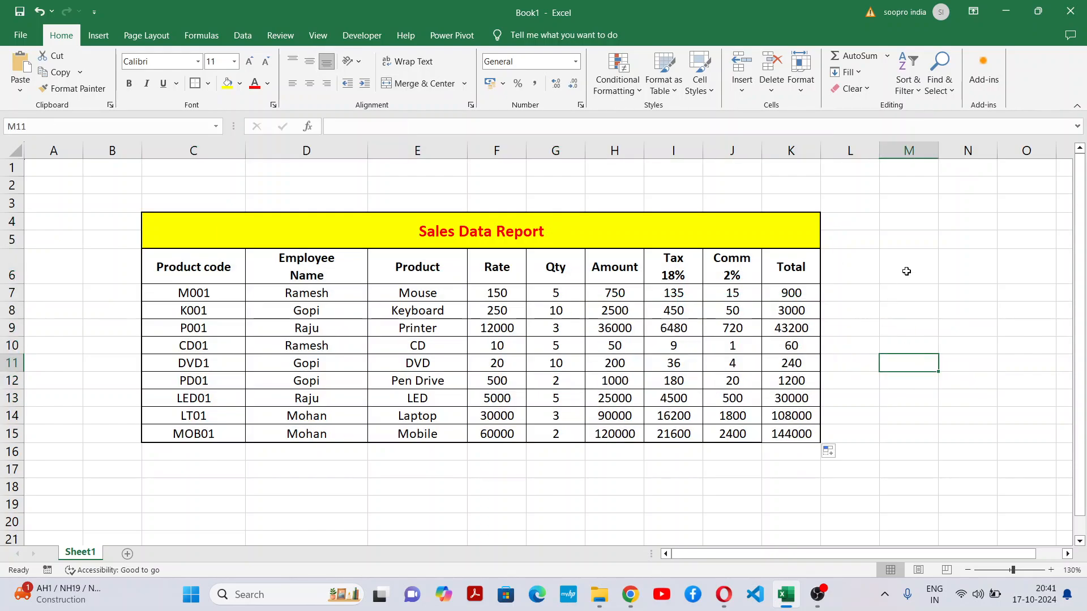